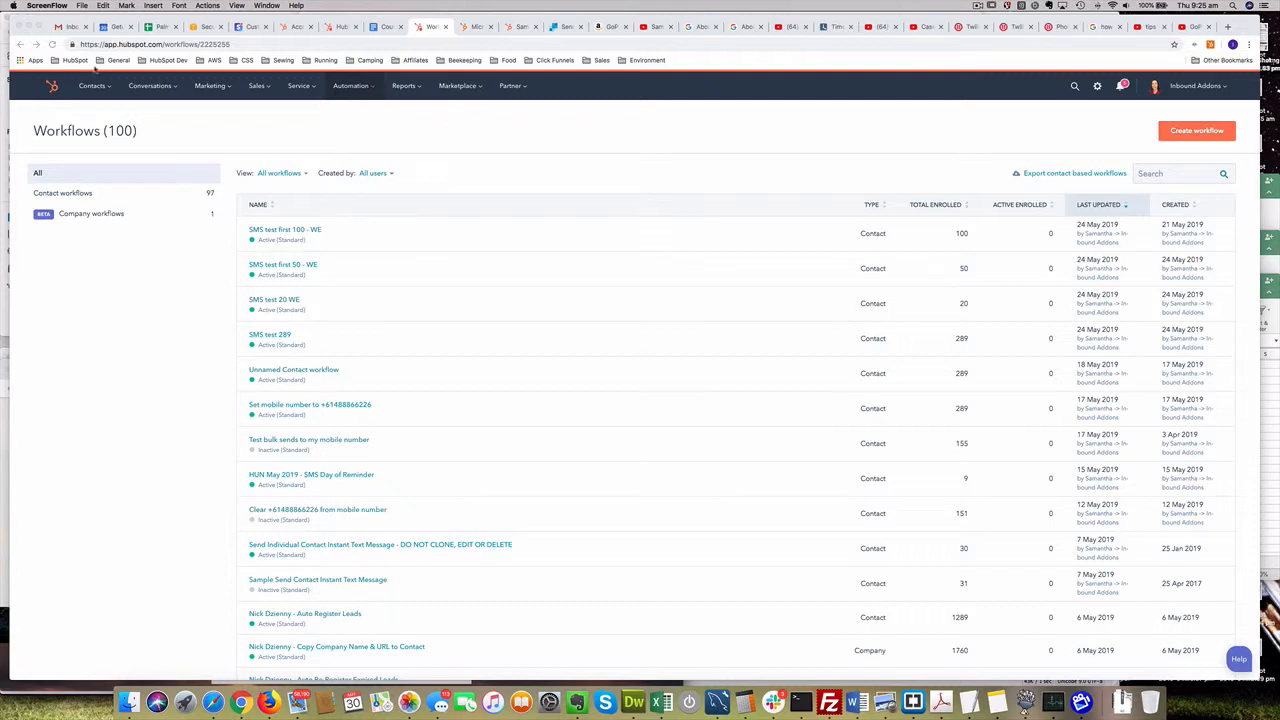
- Switch to the "Country time zone workflow" Google Docs document and correct the misspelled word to "acknowledgement" in the Workflow 1 actions line
{"action": "left_click", "coordinate": [378, 30]}
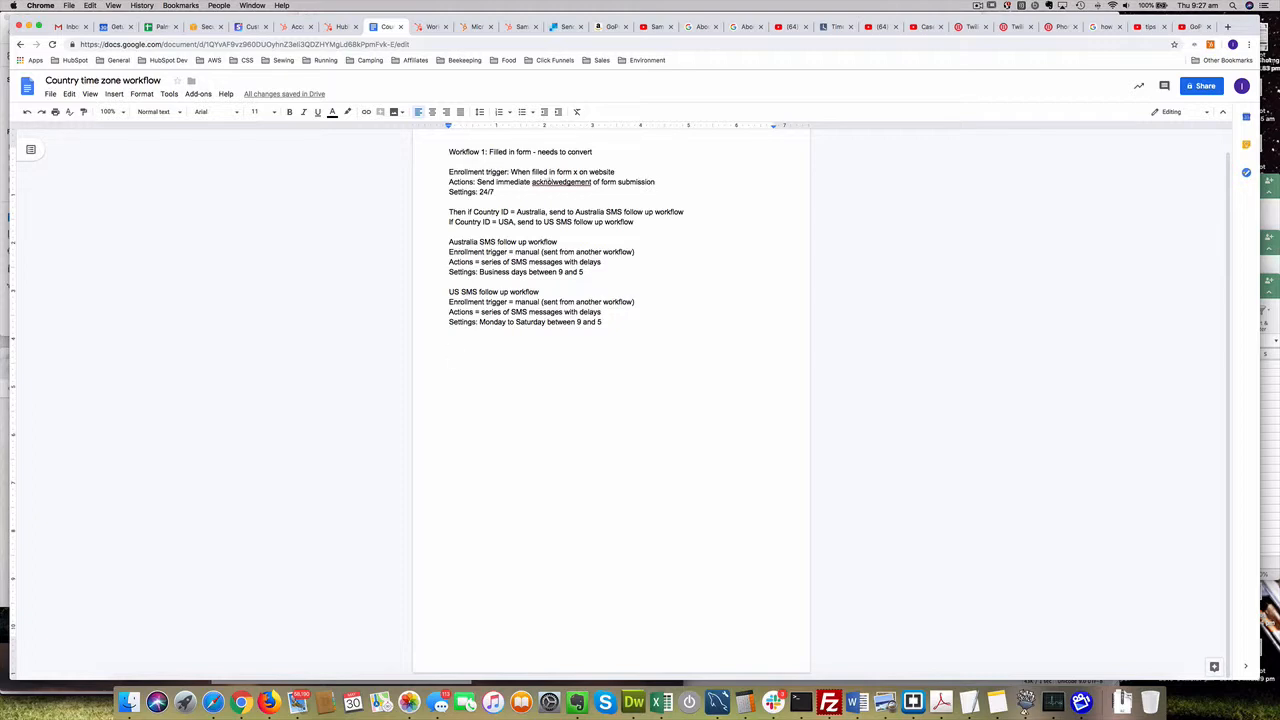
{"action": "left_click", "coordinate": [553, 181]}
{"action": "key", "text": "BackSpace"}
{"action": "key", "text": "Right"}
{"action": "type", "text": "l"}
- Add the line "Action: send the contact to the relevant country follow up sequence" below the form submission acknowledgement action
{"action": "key", "text": "Return"}
{"action": "type", "text": "Action"}
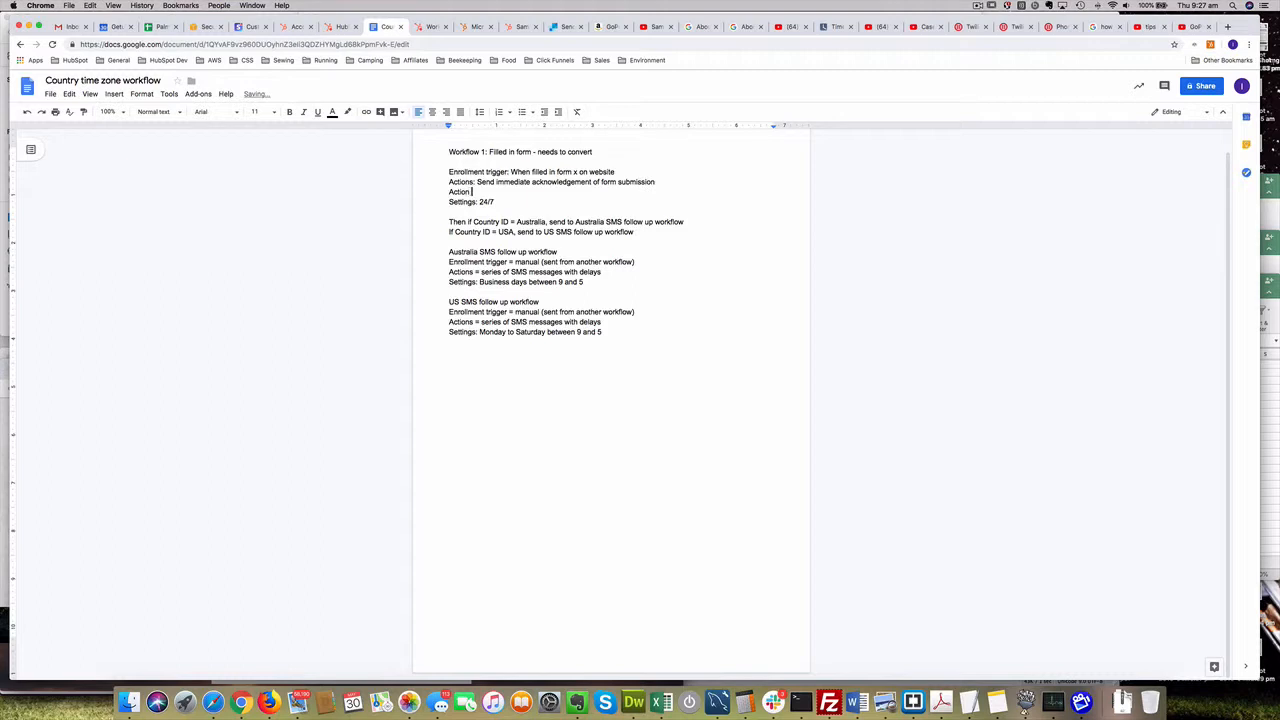
{"action": "type", "text": ": send i"}
{"action": "type", "text": "he contact to the relevant country follow up sequence"}
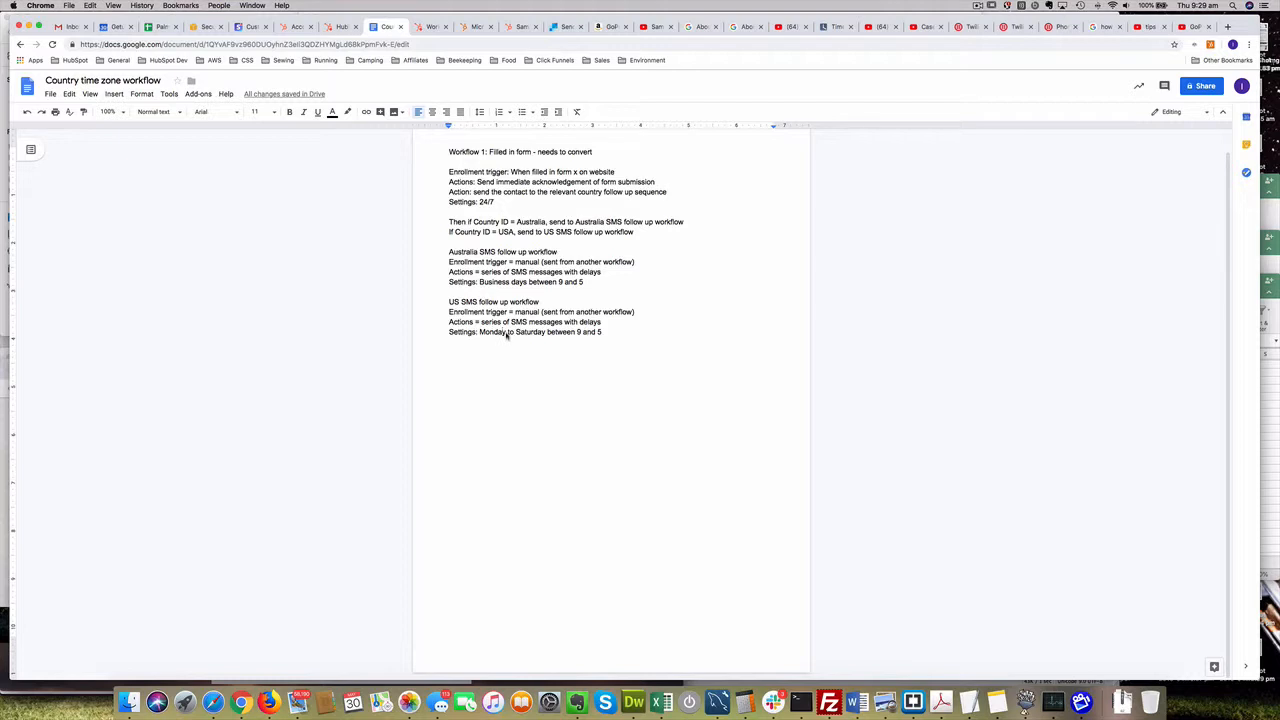
- Replace the starting day with "Tuesday" in the settings line of the US SMS follow up workflow
{"action": "left_click_drag", "start_coordinate": [507, 336], "coordinate": [481, 336]}
{"action": "type", "text": "Tuesday"}
- Switch to HubSpot's Workflows page and create a blank contact-based workflow started from scratch
{"action": "left_click", "coordinate": [428, 28]}
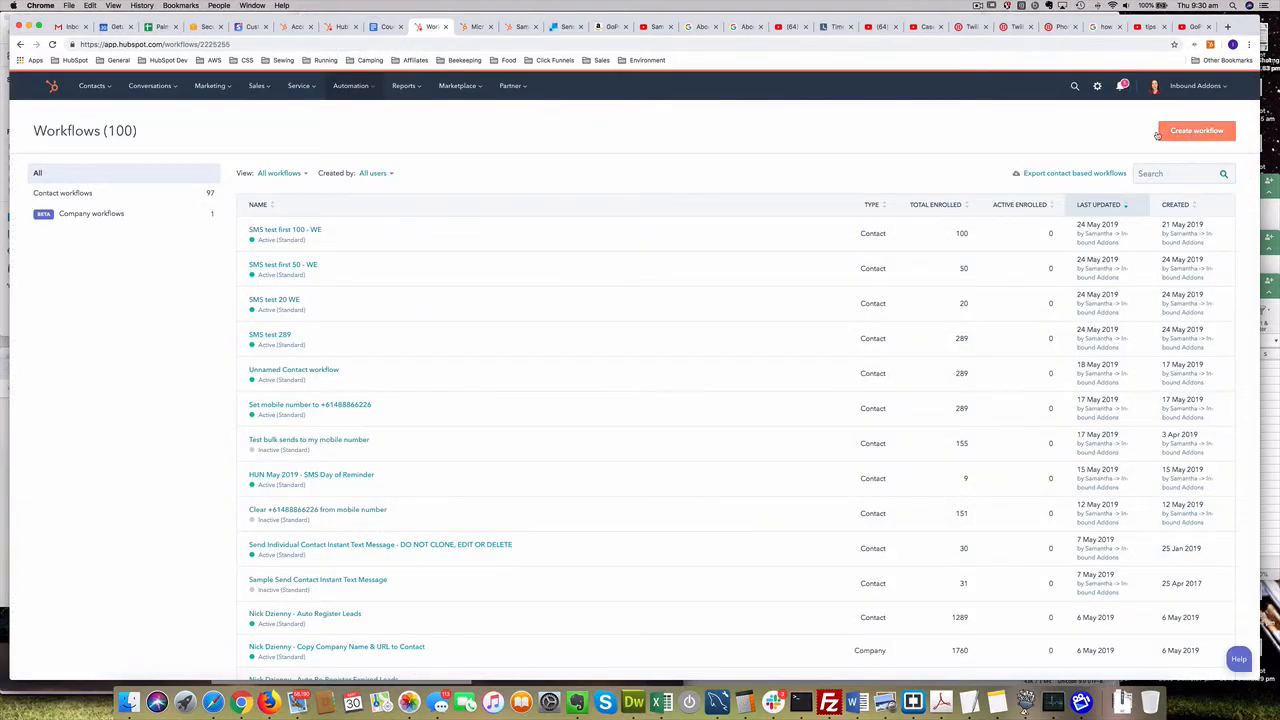
{"action": "mouse_move", "coordinate": [356, 88]}
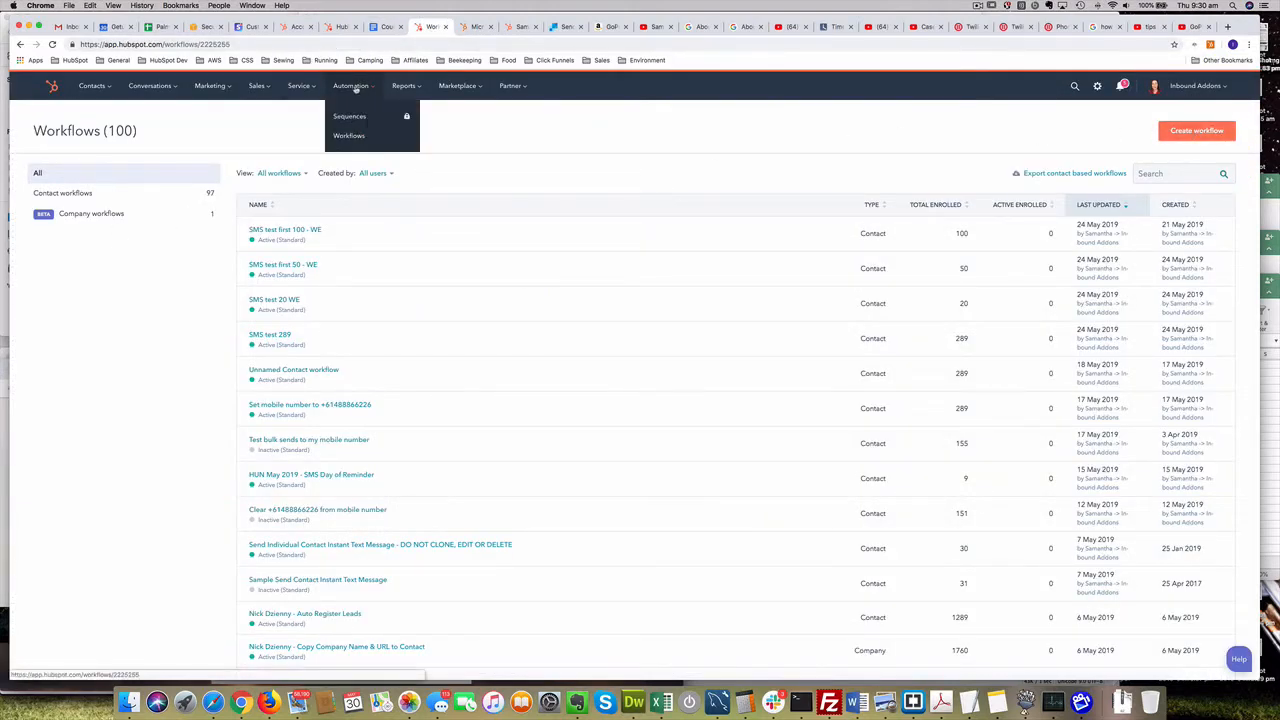
{"action": "left_click", "coordinate": [1177, 138]}
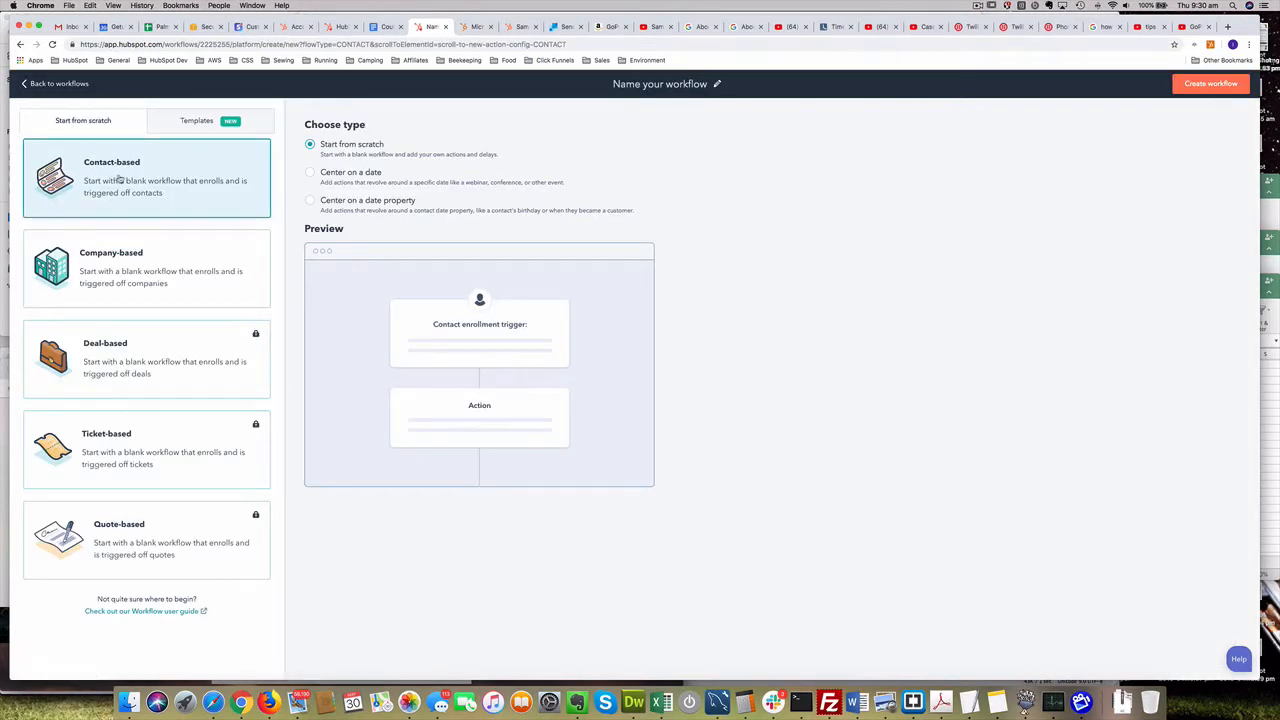
{"action": "left_click", "coordinate": [1192, 88]}
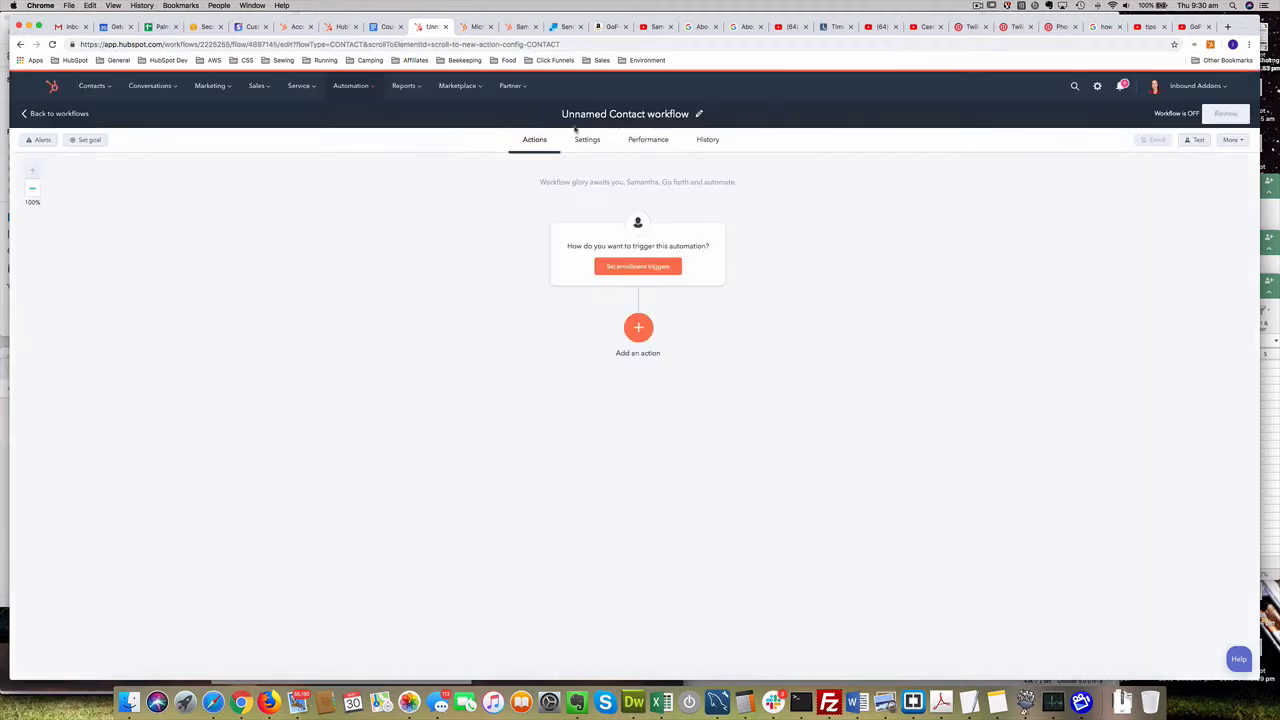
- Name the workflow "Australian SMS follow up actions"
{"action": "triple_click", "coordinate": [619, 114]}
{"action": "type", "text": "A"}
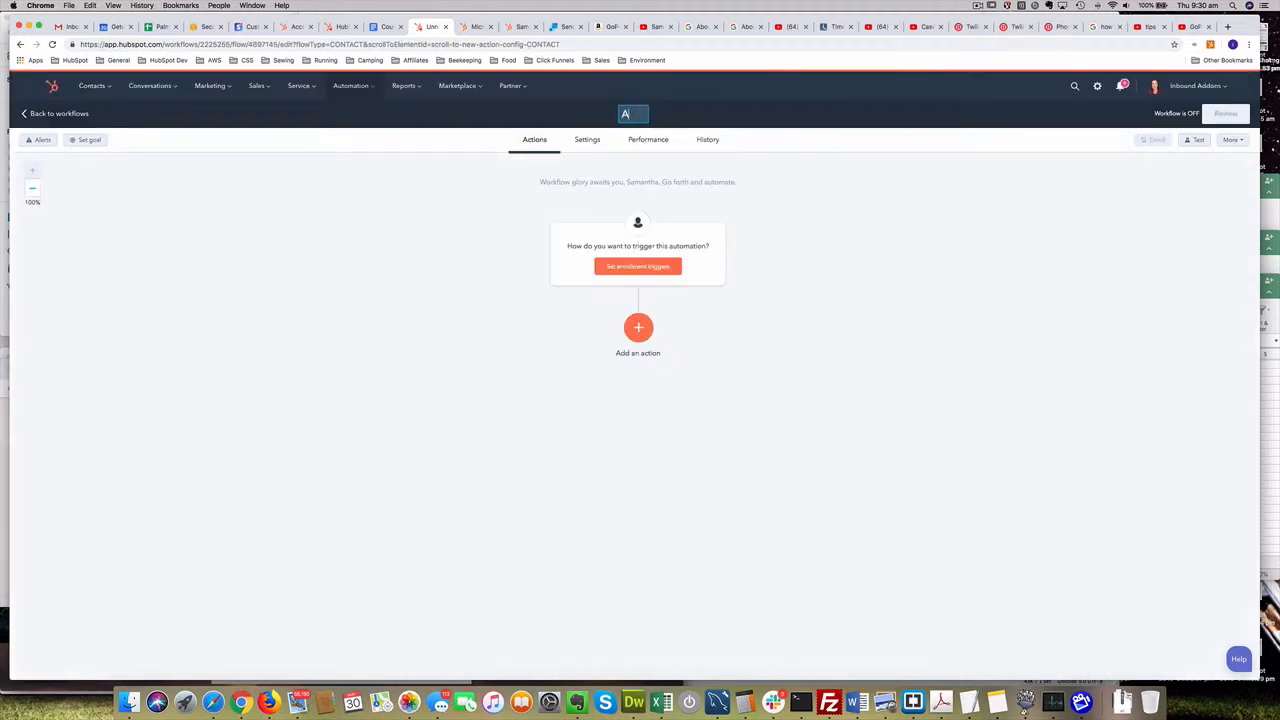
{"action": "type", "text": "ustralian SMS fo"}
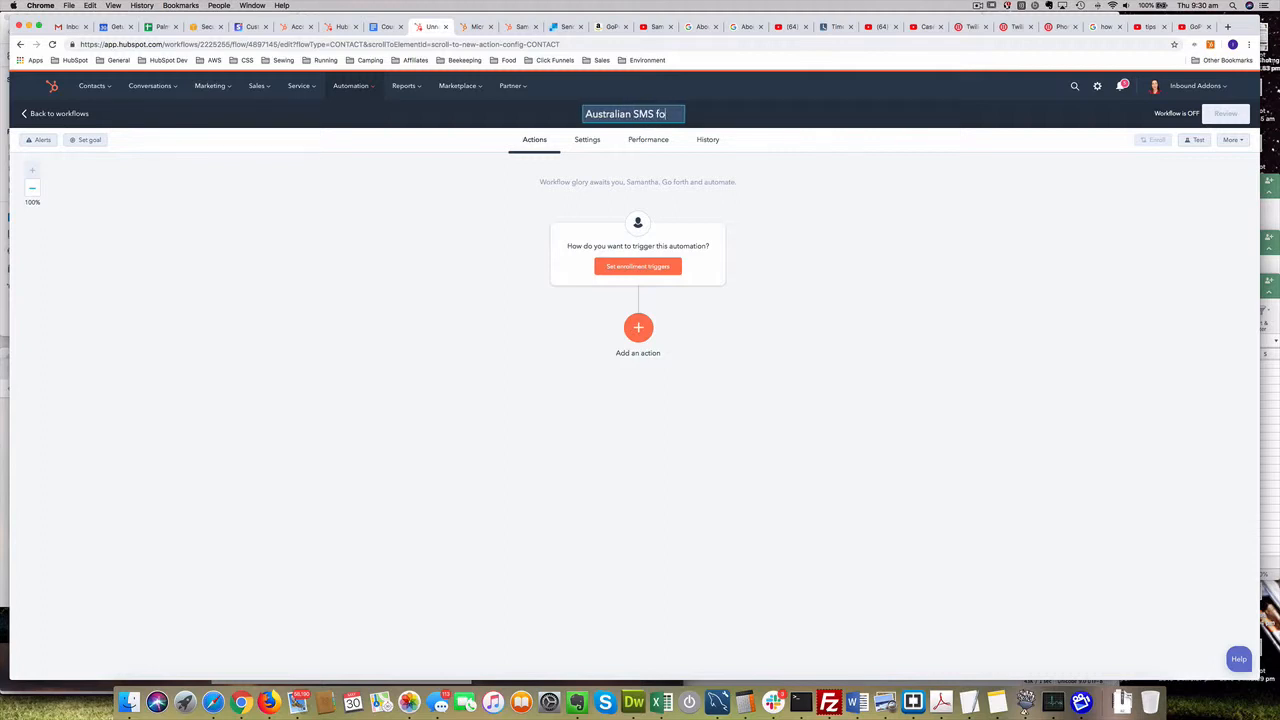
{"action": "type", "text": "llow up actions"}
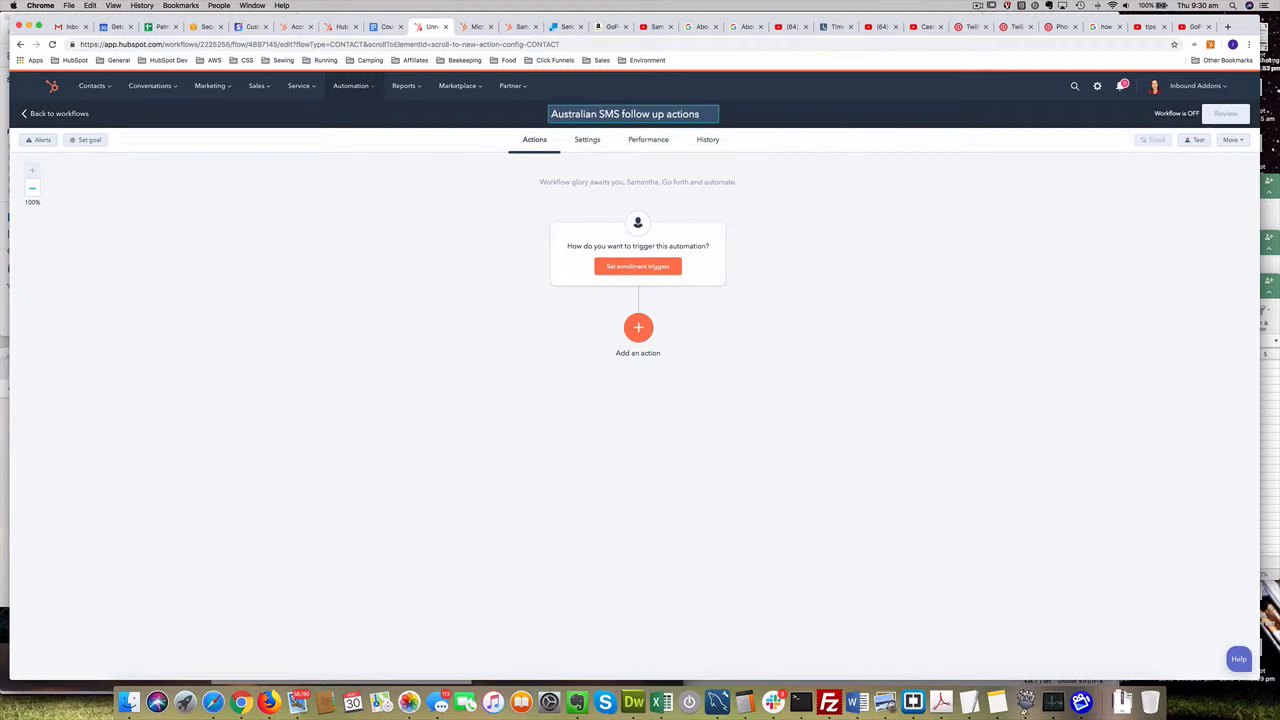
{"action": "left_click", "coordinate": [784, 190]}
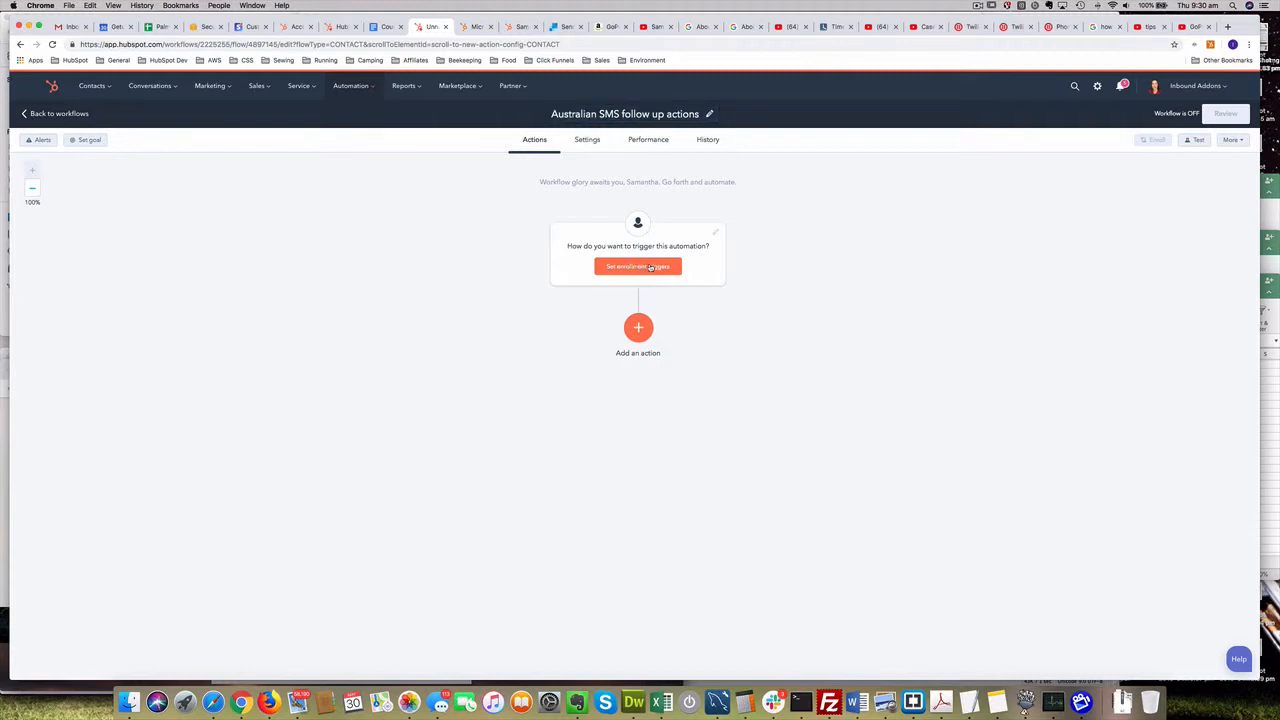
- Set the workflow's enrollment trigger to Manually and save it
{"action": "left_click", "coordinate": [655, 267]}
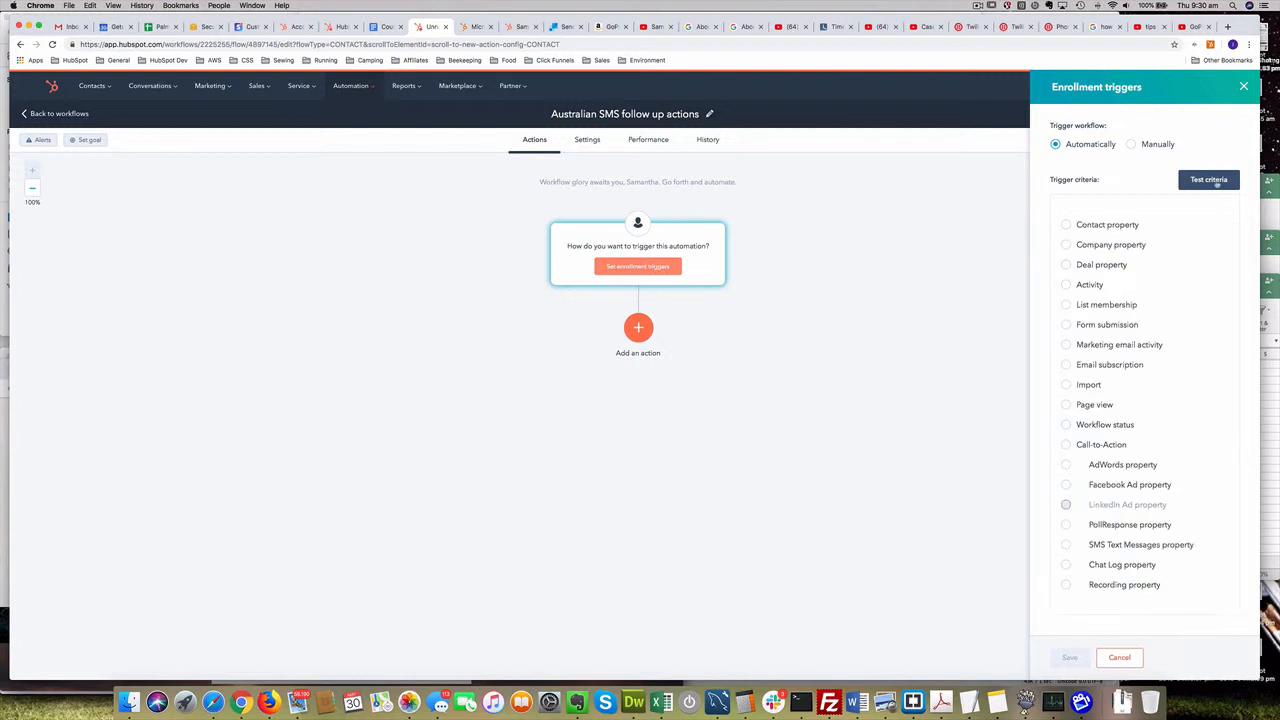
{"action": "left_click", "coordinate": [1133, 145]}
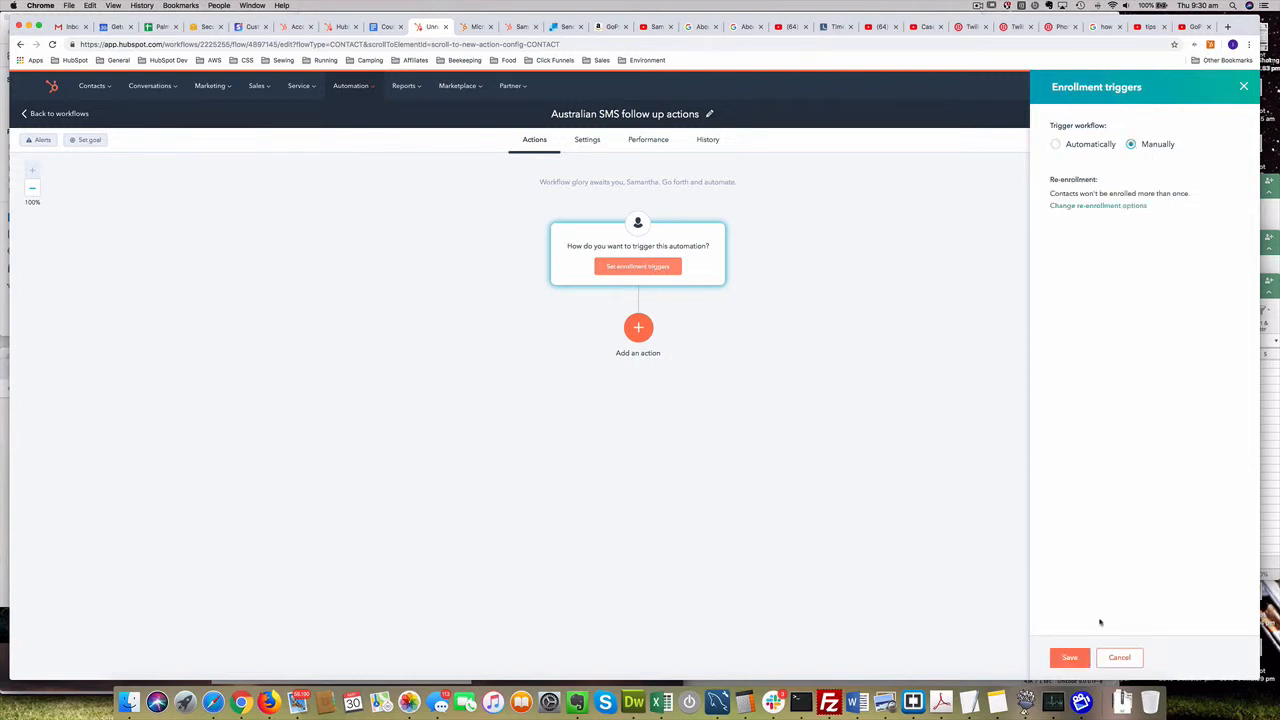
{"action": "left_click", "coordinate": [1072, 657]}
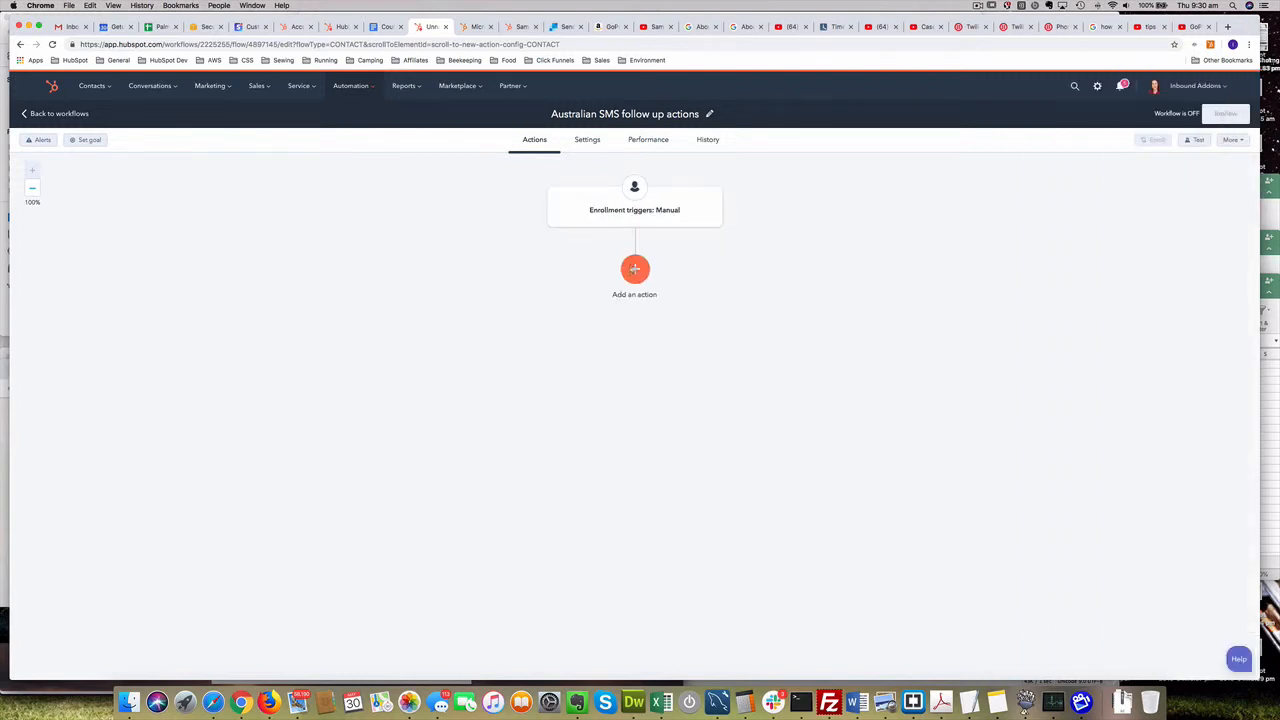
- Add a 1-day delay as the workflow's first action
{"action": "left_click", "coordinate": [635, 270]}
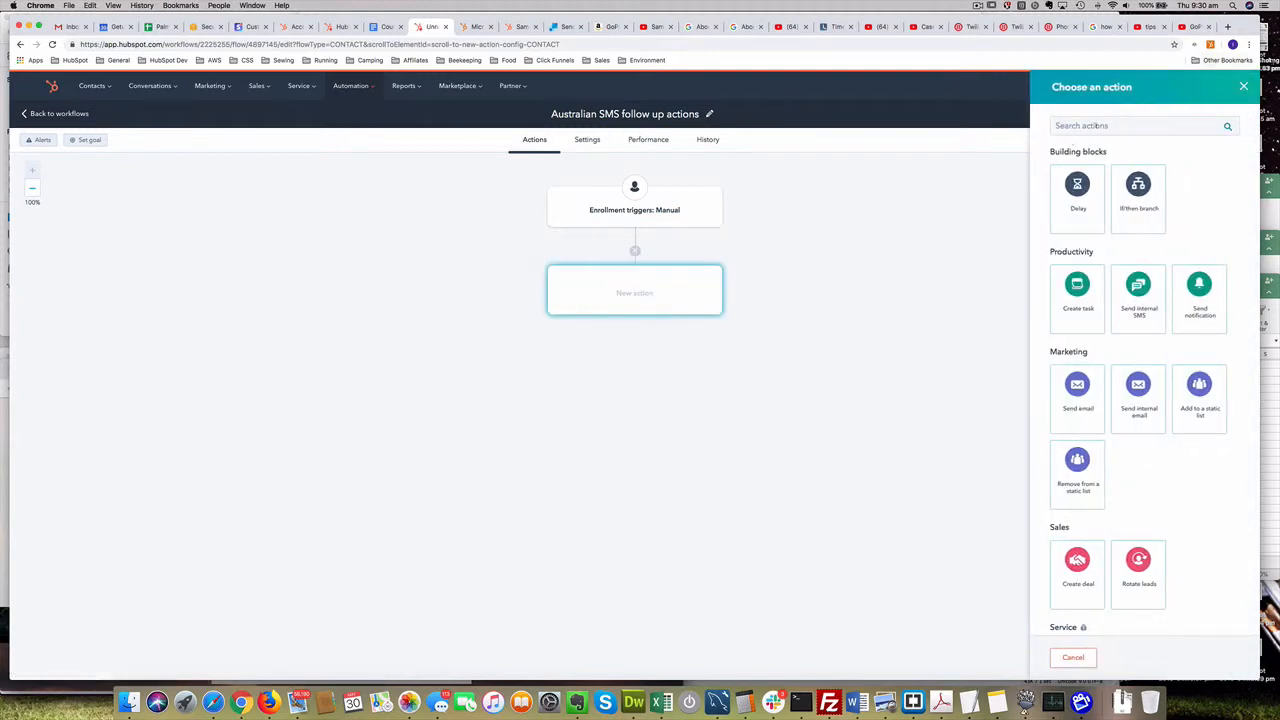
{"action": "left_click", "coordinate": [1078, 190]}
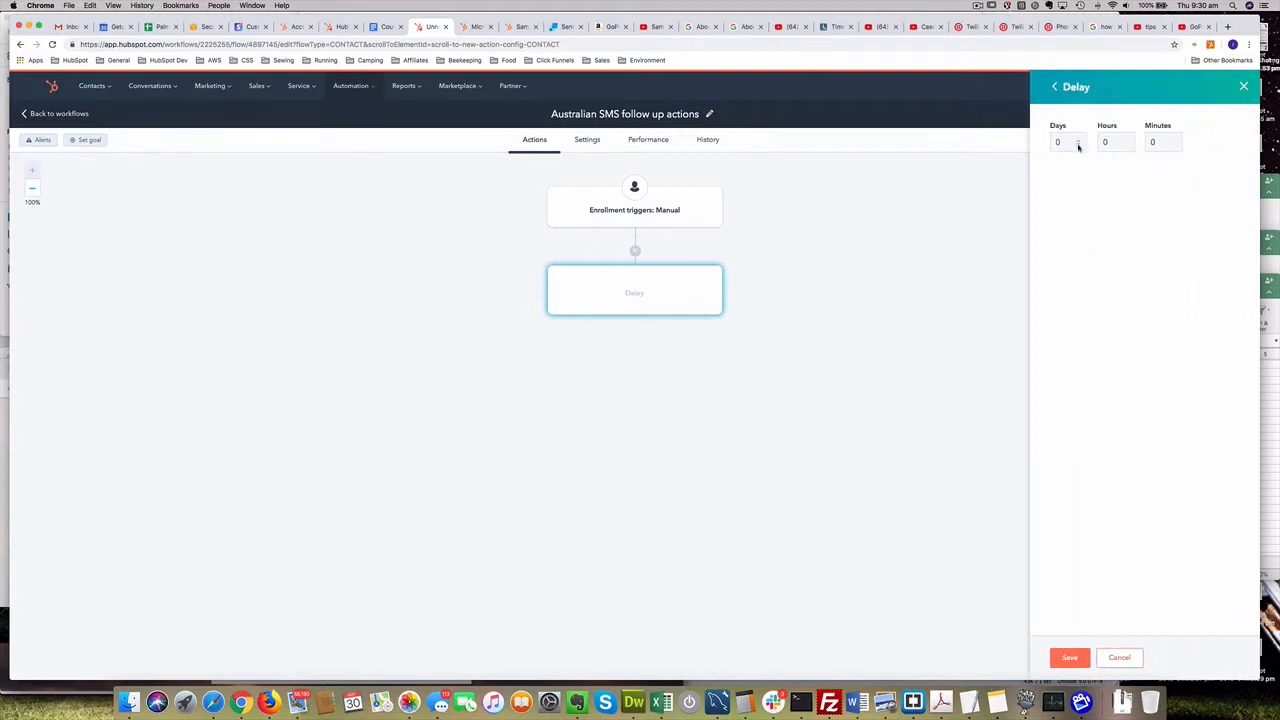
{"action": "left_click", "coordinate": [1078, 143]}
{"action": "type", "text": "1"}
{"action": "left_click", "coordinate": [1069, 657]}
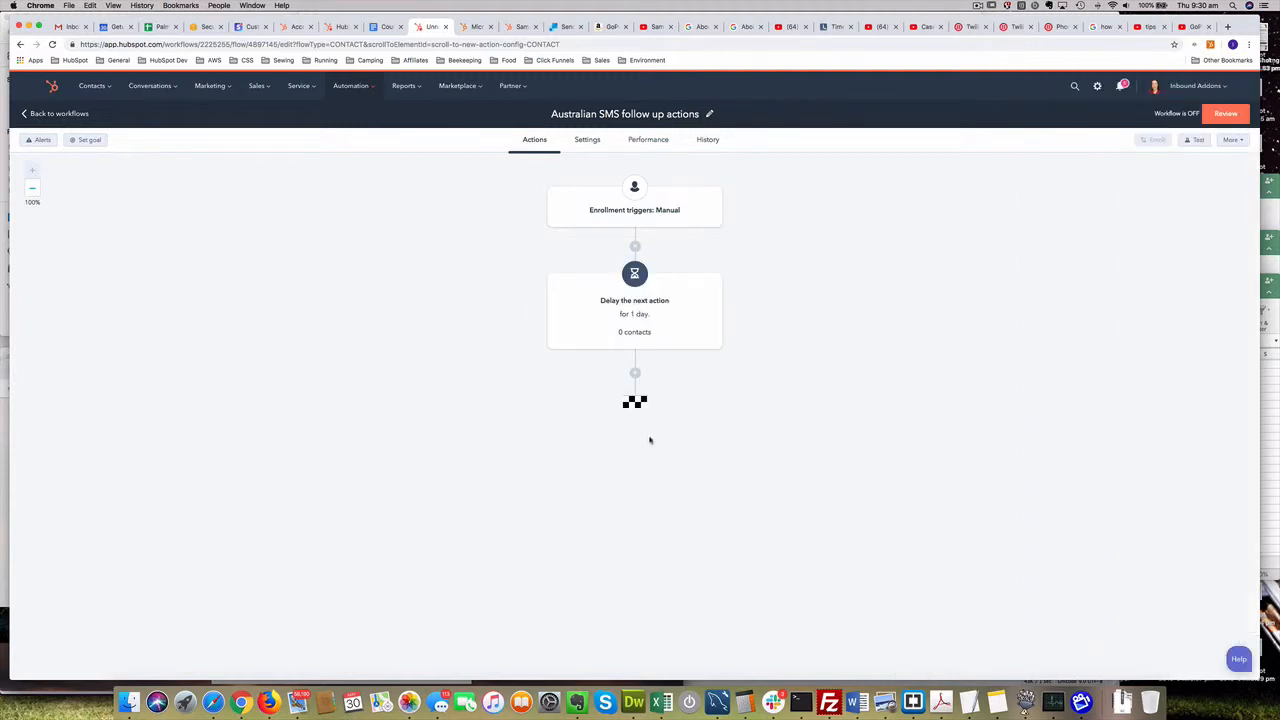
- Add a Send SMS Text Message action after the delay, reading "Hi", the First name contact token, and ", thanks for ddddd"
{"action": "left_click", "coordinate": [635, 372]}
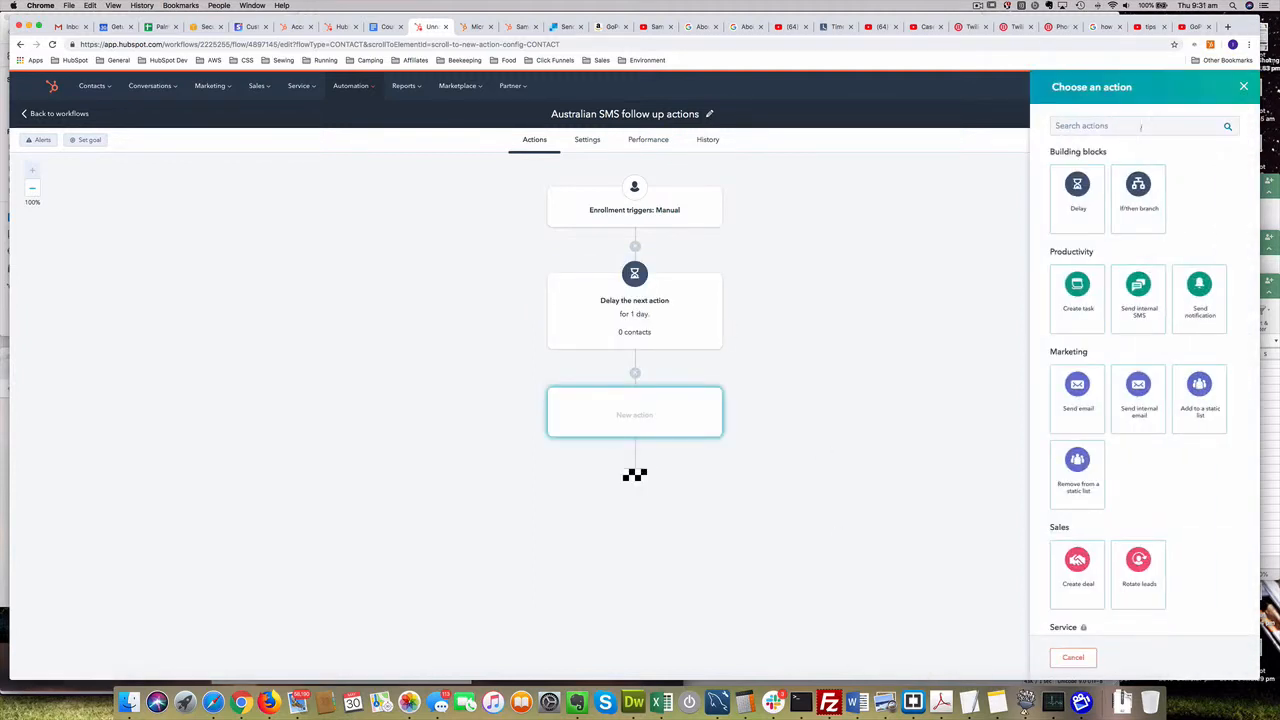
{"action": "scroll", "coordinate": [1138, 400], "scroll_direction": "down", "scroll_amount": 10}
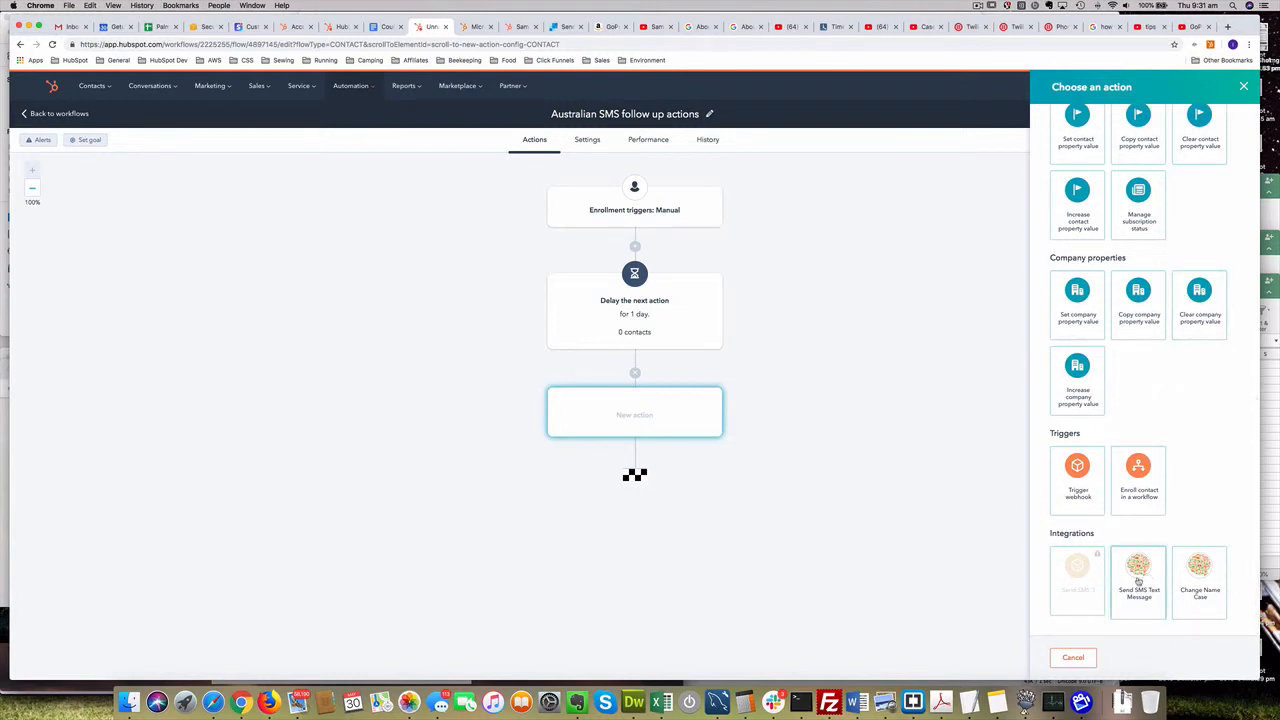
{"action": "left_click", "coordinate": [1138, 580]}
{"action": "left_click", "coordinate": [1089, 141]}
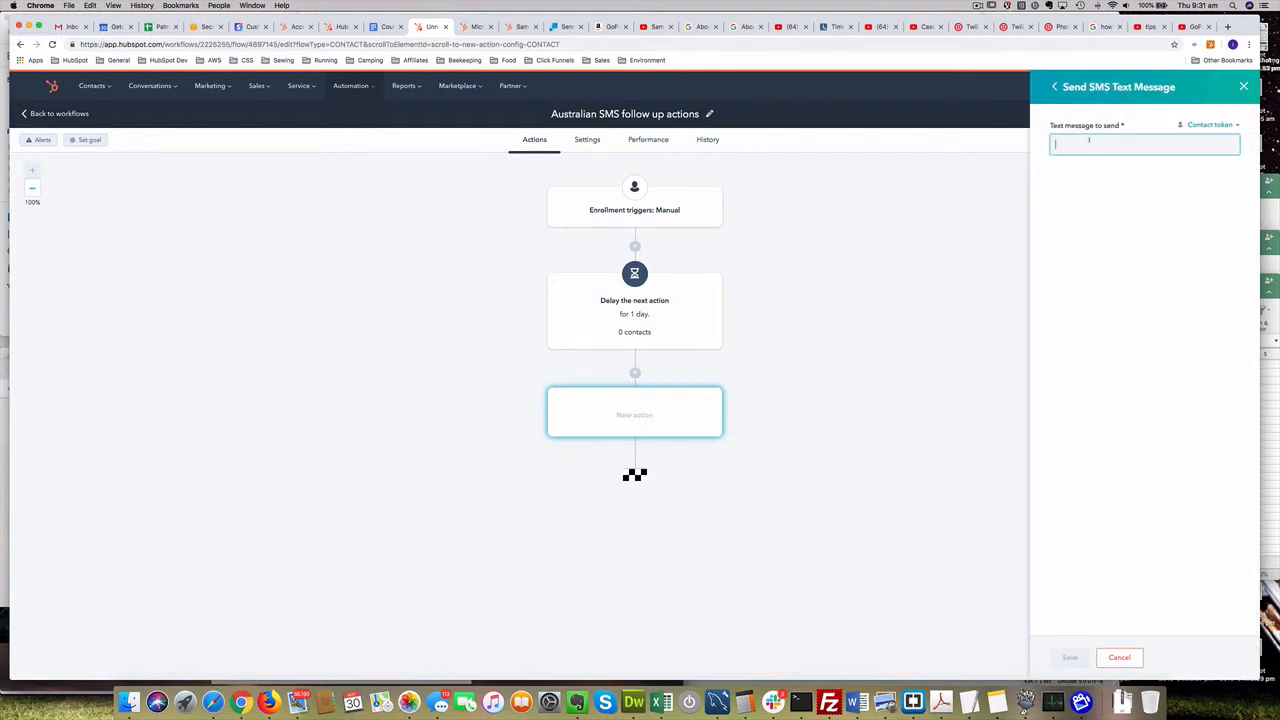
{"action": "type", "text": "Hi"}
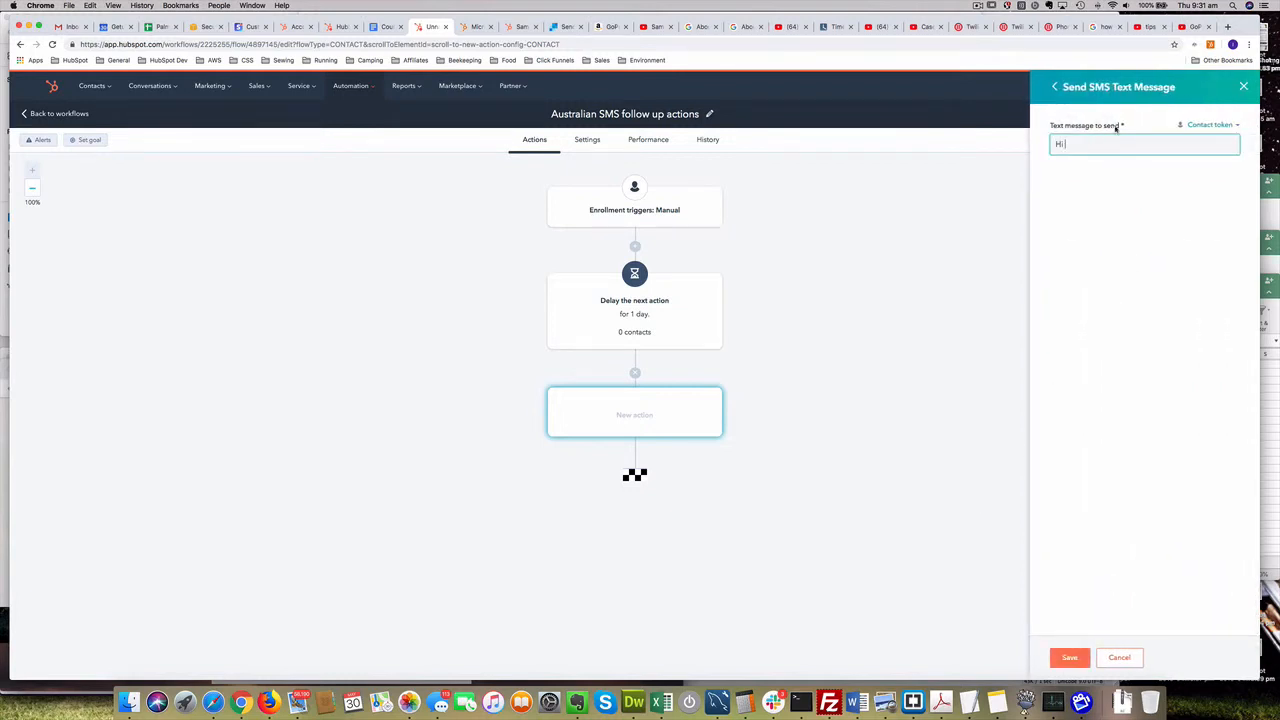
{"action": "left_click", "coordinate": [1212, 125]}
{"action": "type", "text": "firs"}
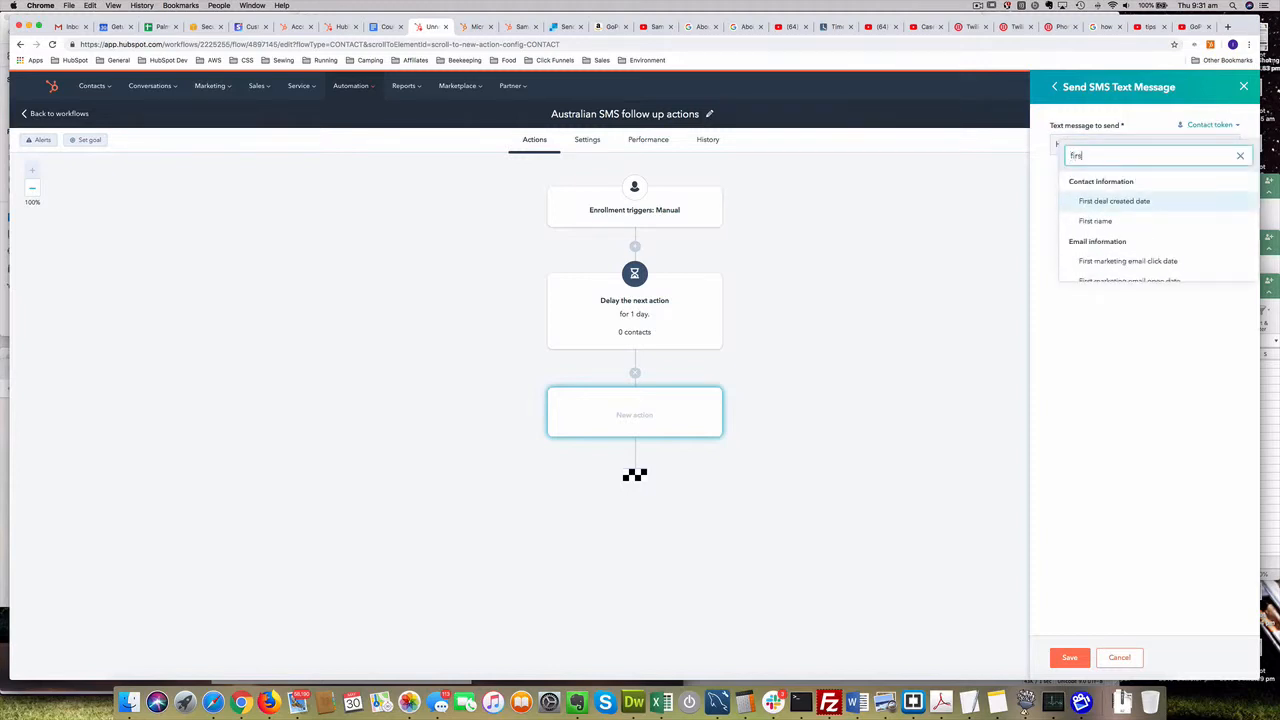
{"action": "left_click", "coordinate": [1124, 220]}
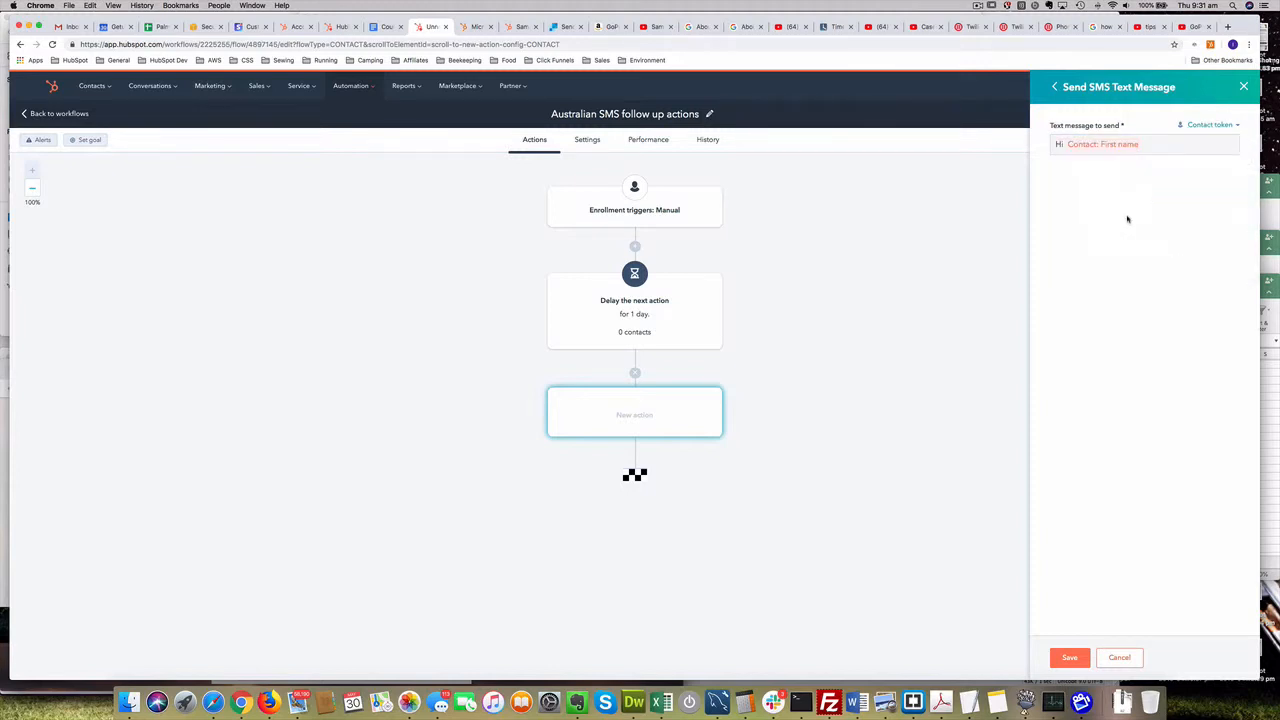
{"action": "type", "text": ", thanks for ddddd"}
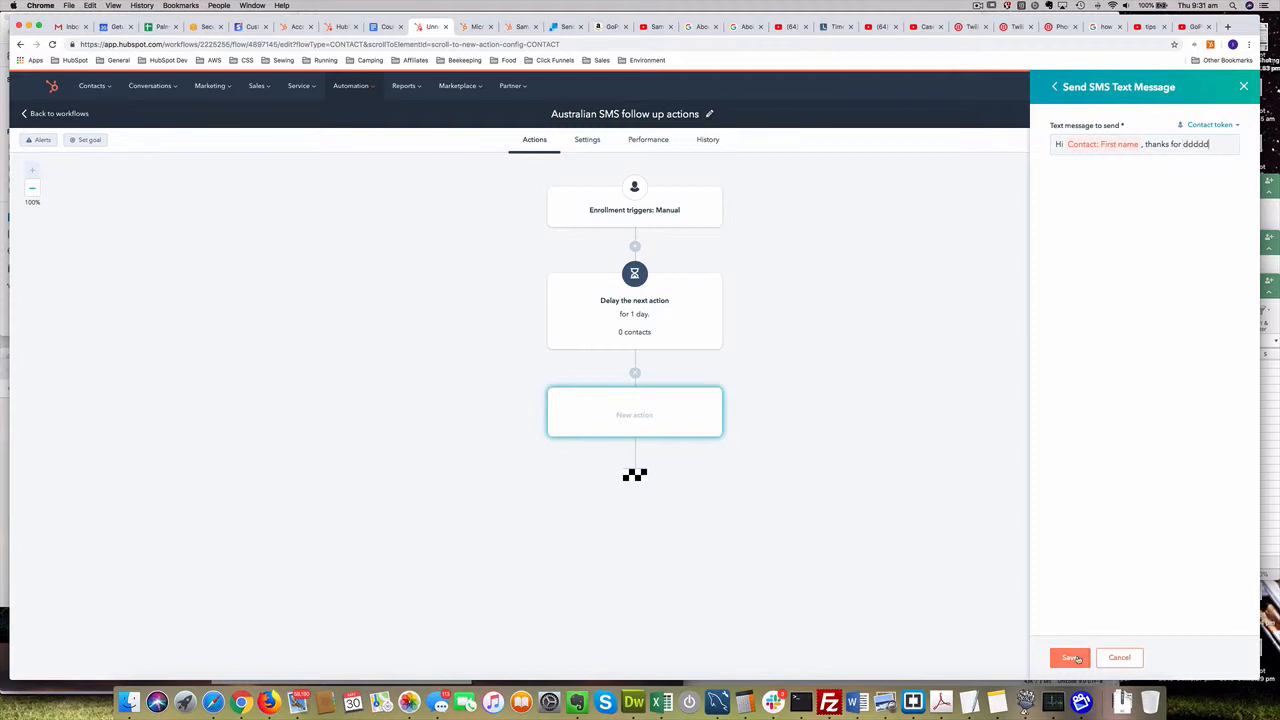
{"action": "left_click", "coordinate": [1074, 659]}
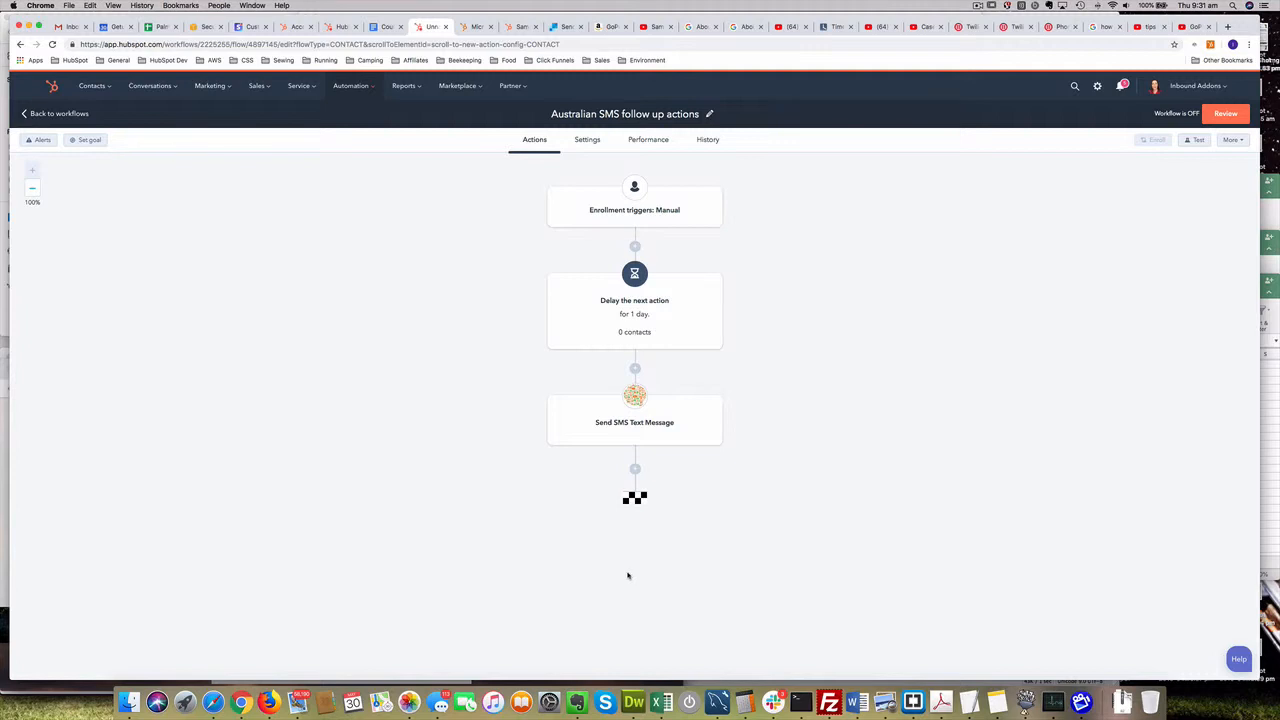
- Restrict the workflow's actions to business days only between 9:00 AM and 5:00 PM, and save the general settings
{"action": "left_click", "coordinate": [598, 140]}
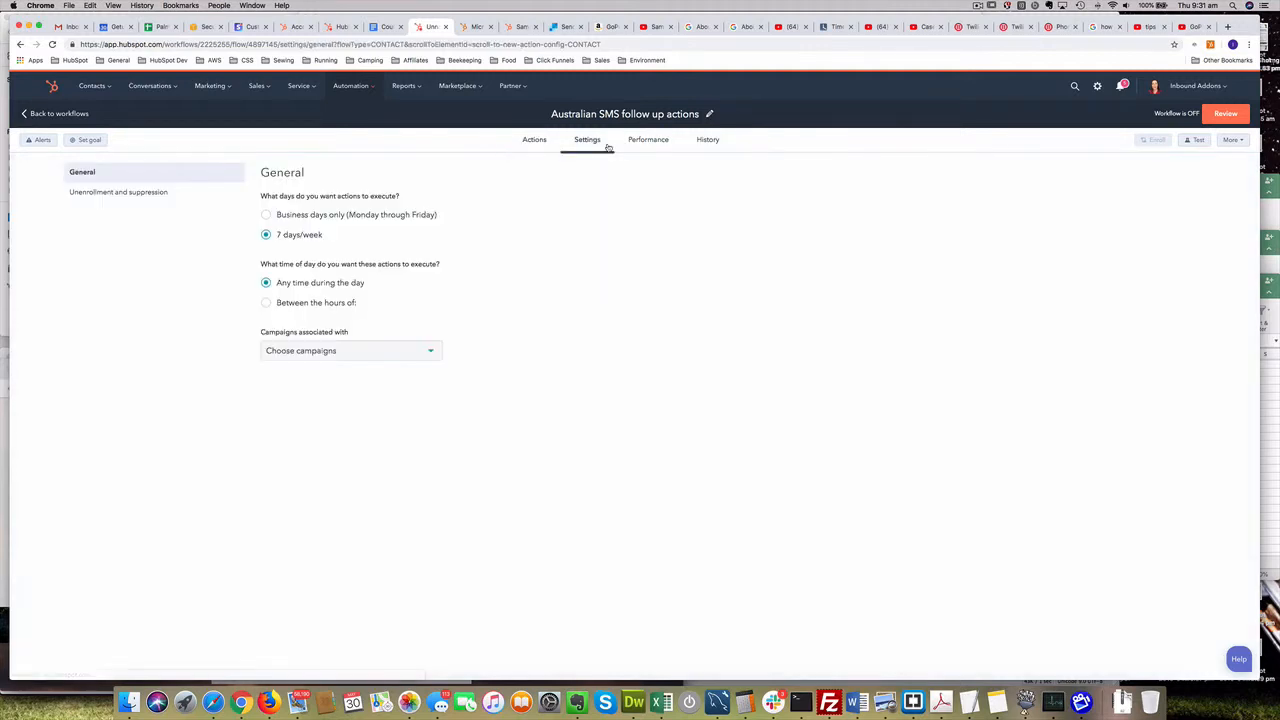
{"action": "left_click", "coordinate": [267, 216]}
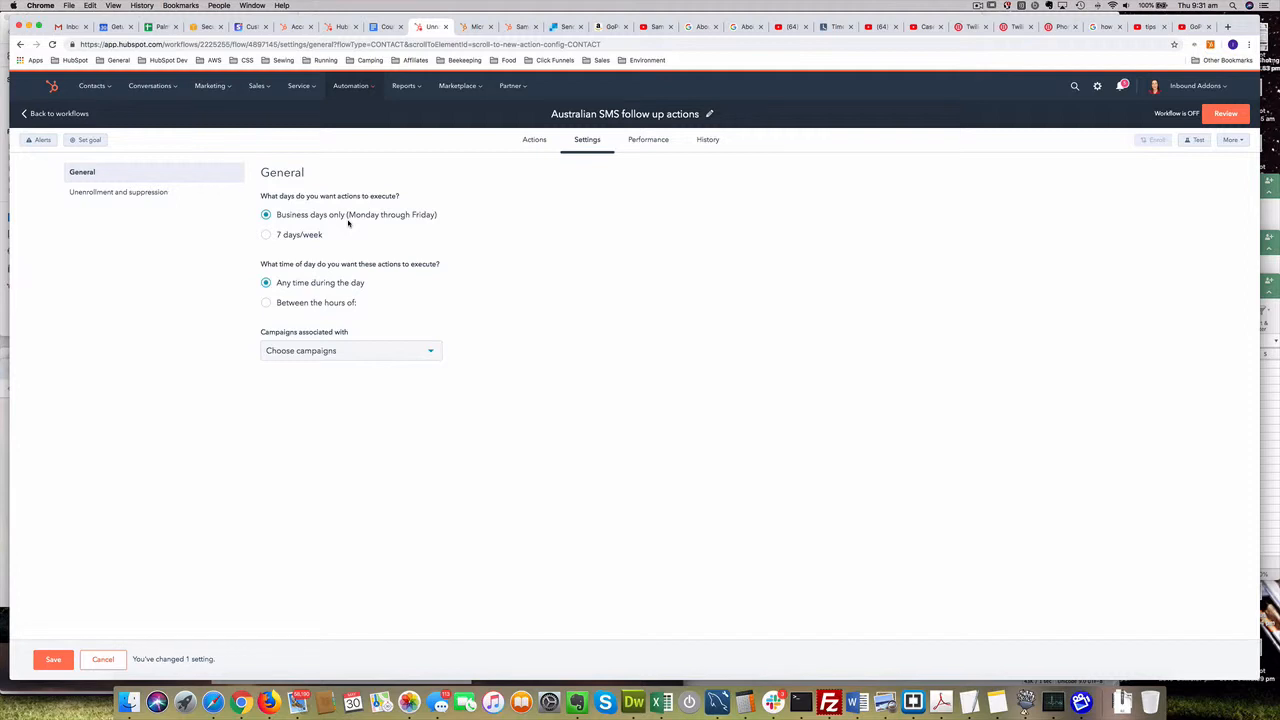
{"action": "left_click", "coordinate": [267, 304]}
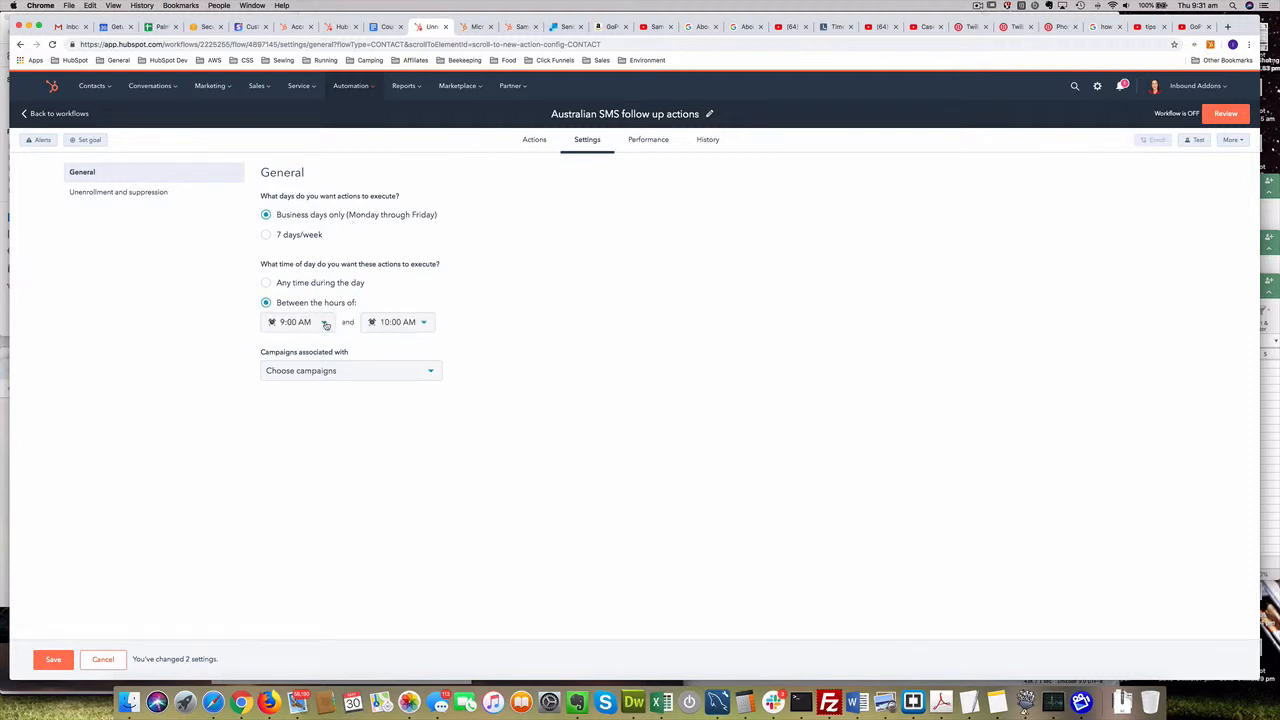
{"action": "left_click", "coordinate": [421, 324]}
{"action": "scroll", "coordinate": [405, 430], "scroll_direction": "down", "scroll_amount": 3}
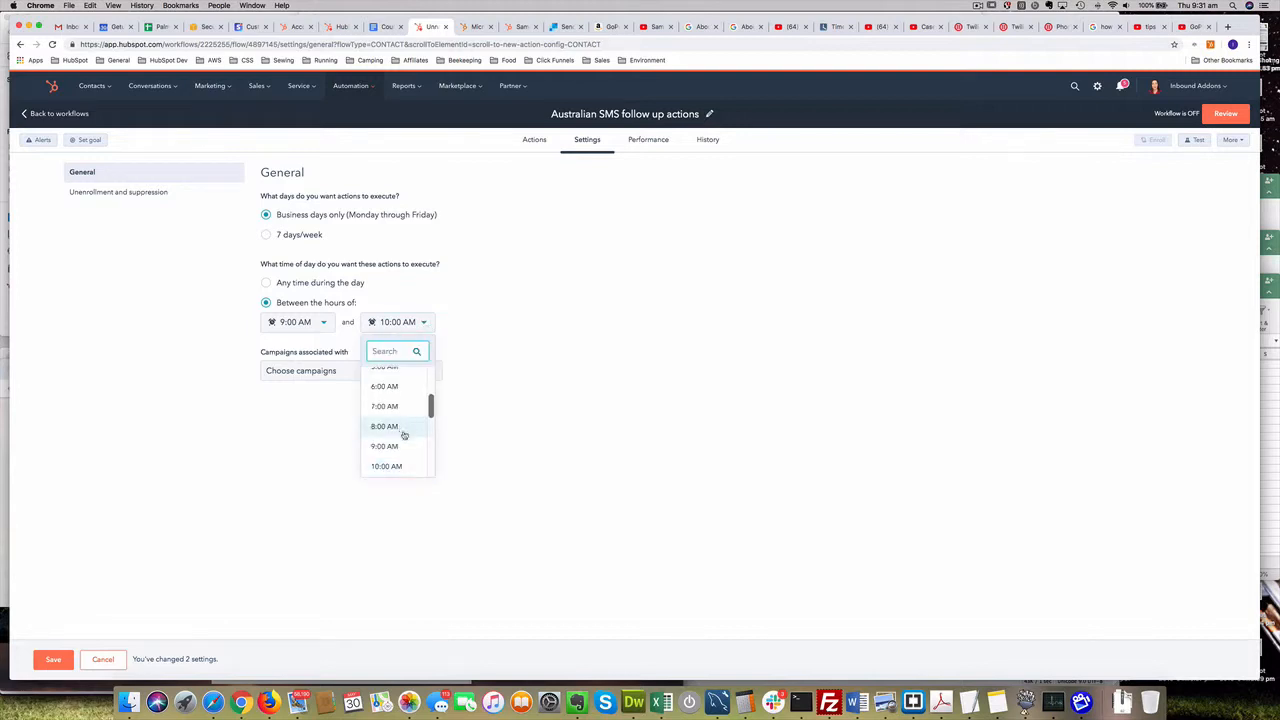
{"action": "scroll", "coordinate": [405, 434], "scroll_direction": "down", "scroll_amount": 2}
{"action": "left_click", "coordinate": [386, 409]}
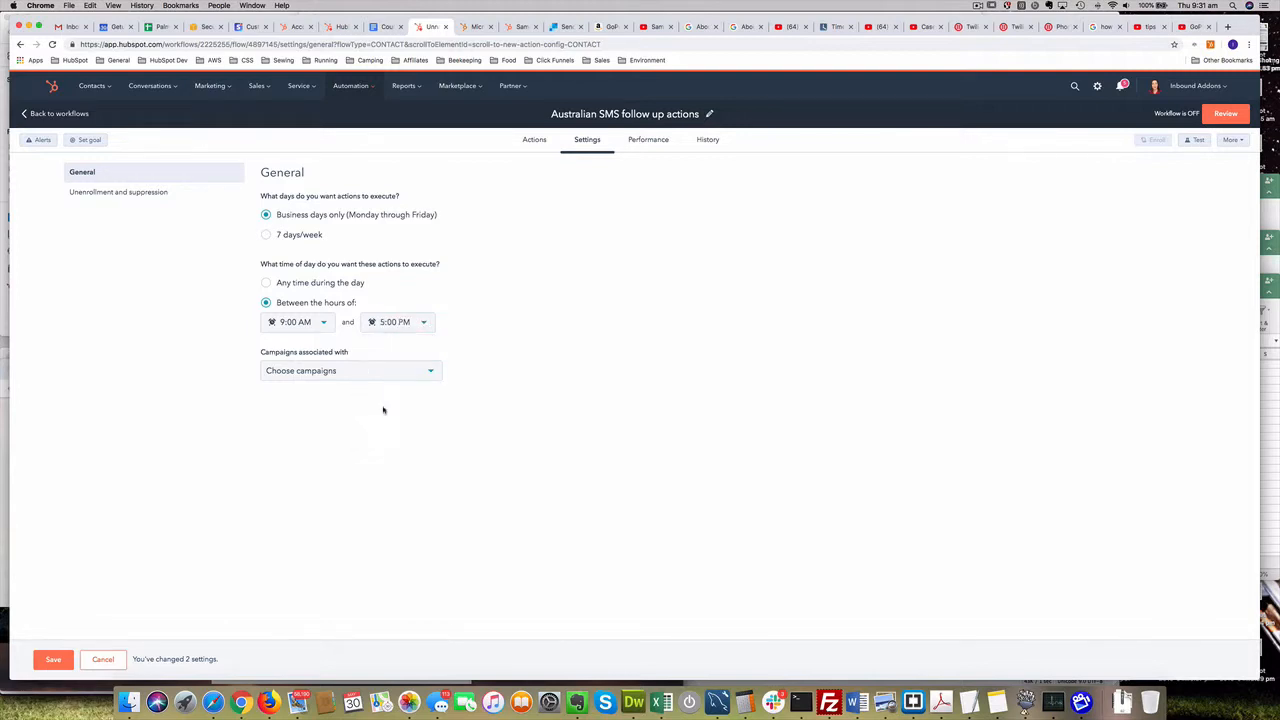
{"action": "left_click", "coordinate": [54, 661]}
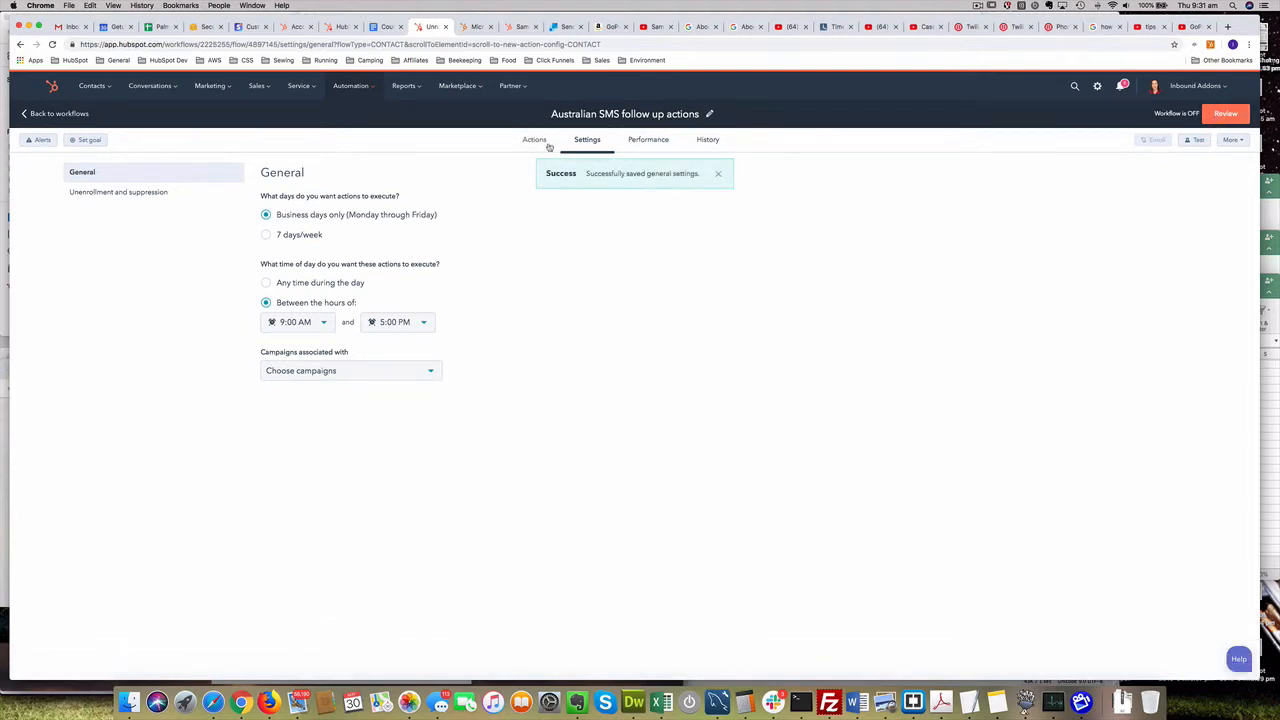
- Clone the Australian workflow and name the copy "US SMS follow up actions"
{"action": "left_click", "coordinate": [535, 141]}
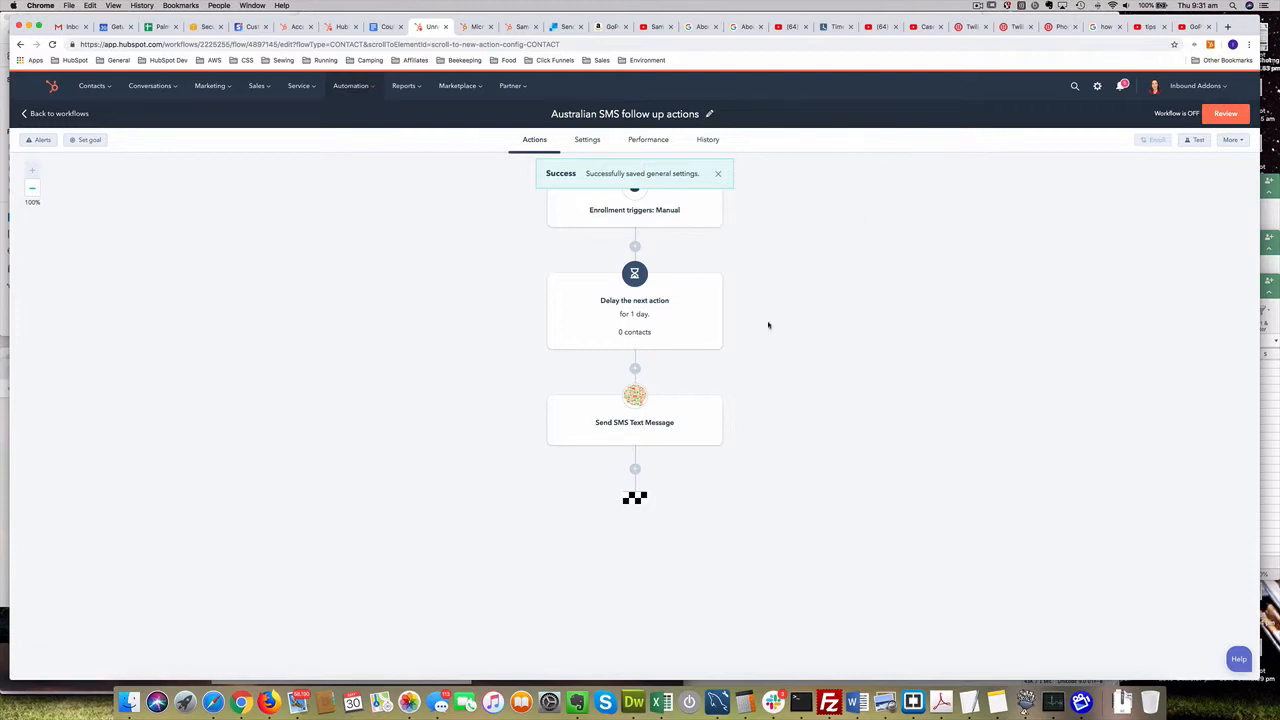
{"action": "left_click", "coordinate": [1231, 140]}
{"action": "left_click", "coordinate": [1208, 184]}
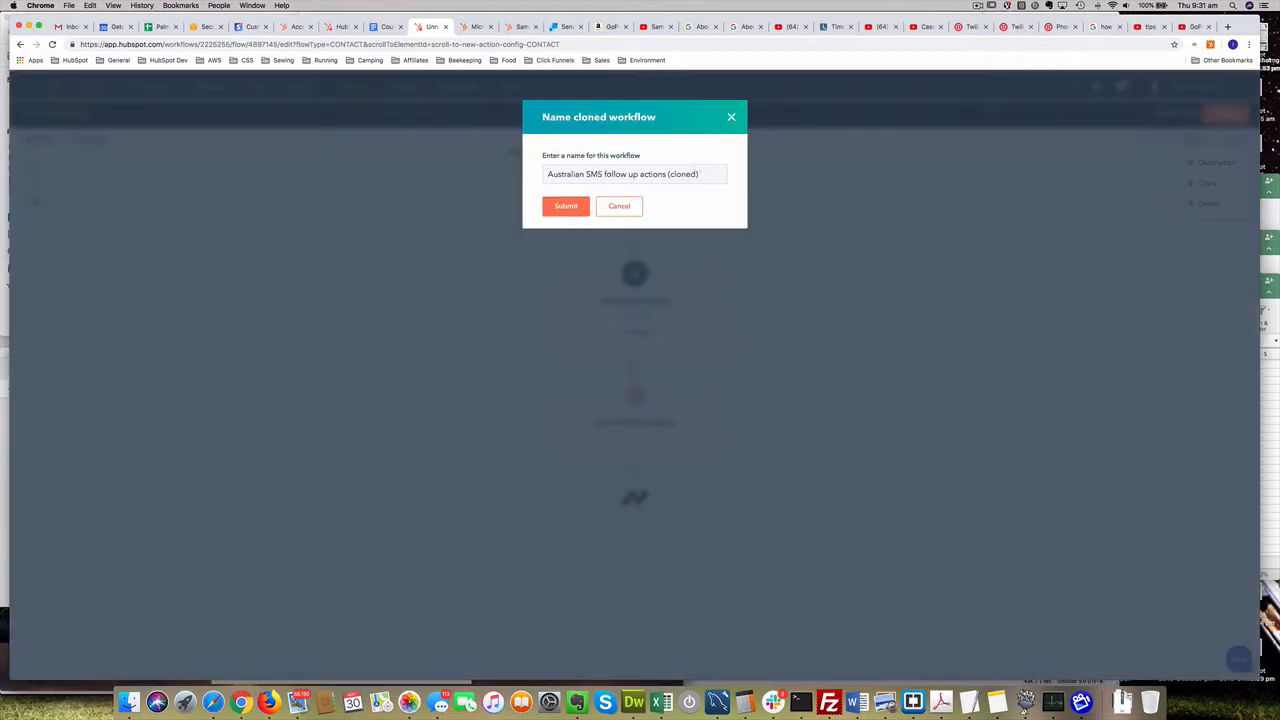
{"action": "mouse_move", "coordinate": [700, 174]}
{"action": "left_mouse_down"}
{"action": "mouse_move", "coordinate": [640, 174]}
{"action": "mouse_move", "coordinate": [668, 174]}
{"action": "left_mouse_up"}
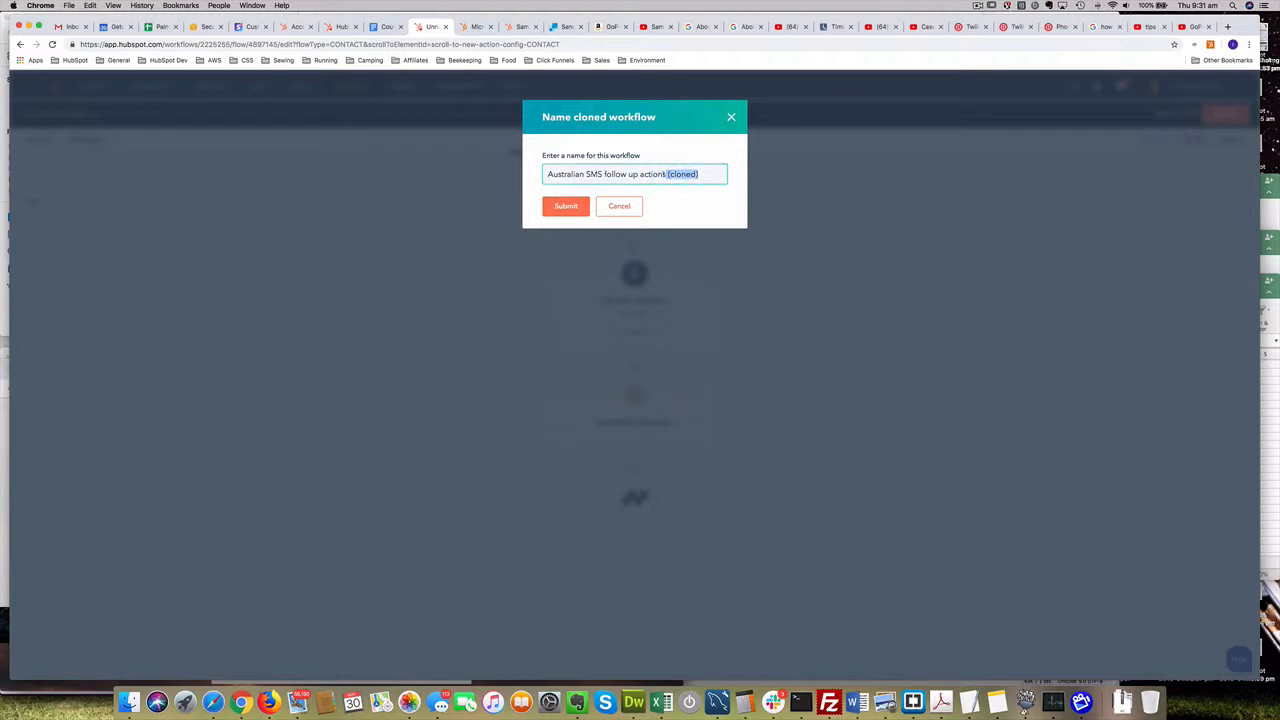
{"action": "key", "text": "BackSpace"}
{"action": "double_click", "coordinate": [577, 174]}
{"action": "type", "text": "US"}
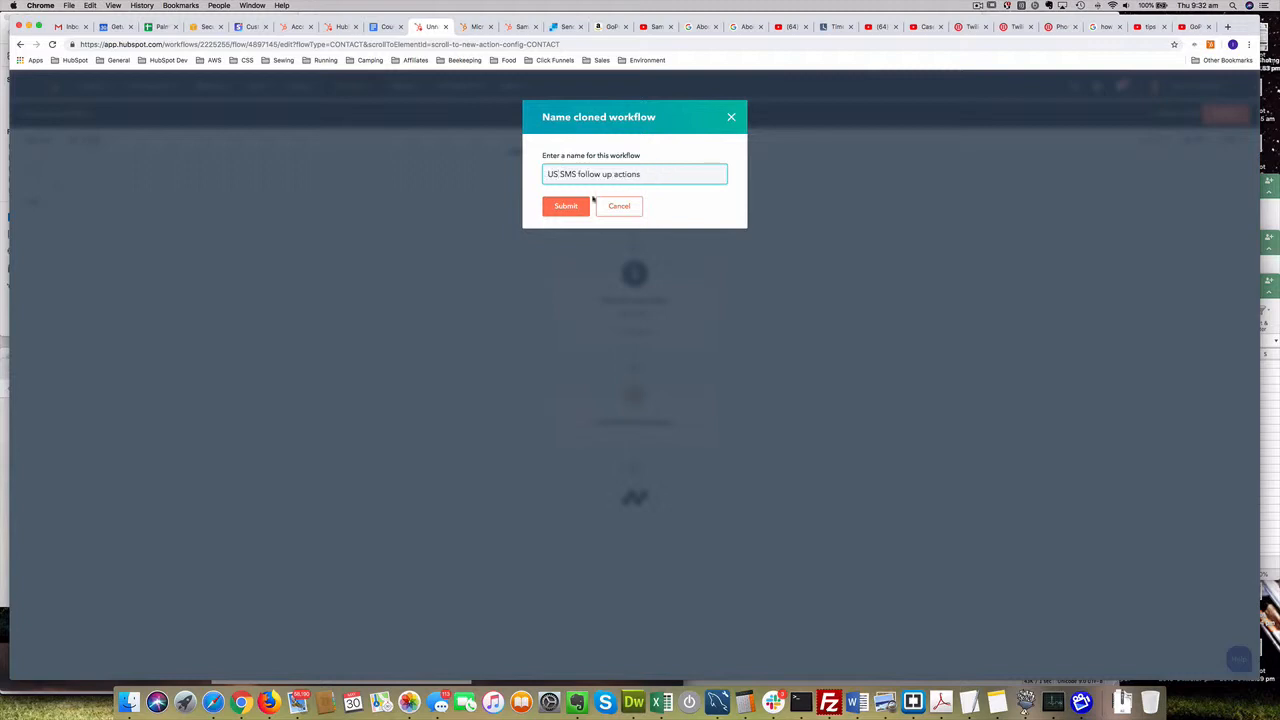
{"action": "left_click", "coordinate": [568, 208]}
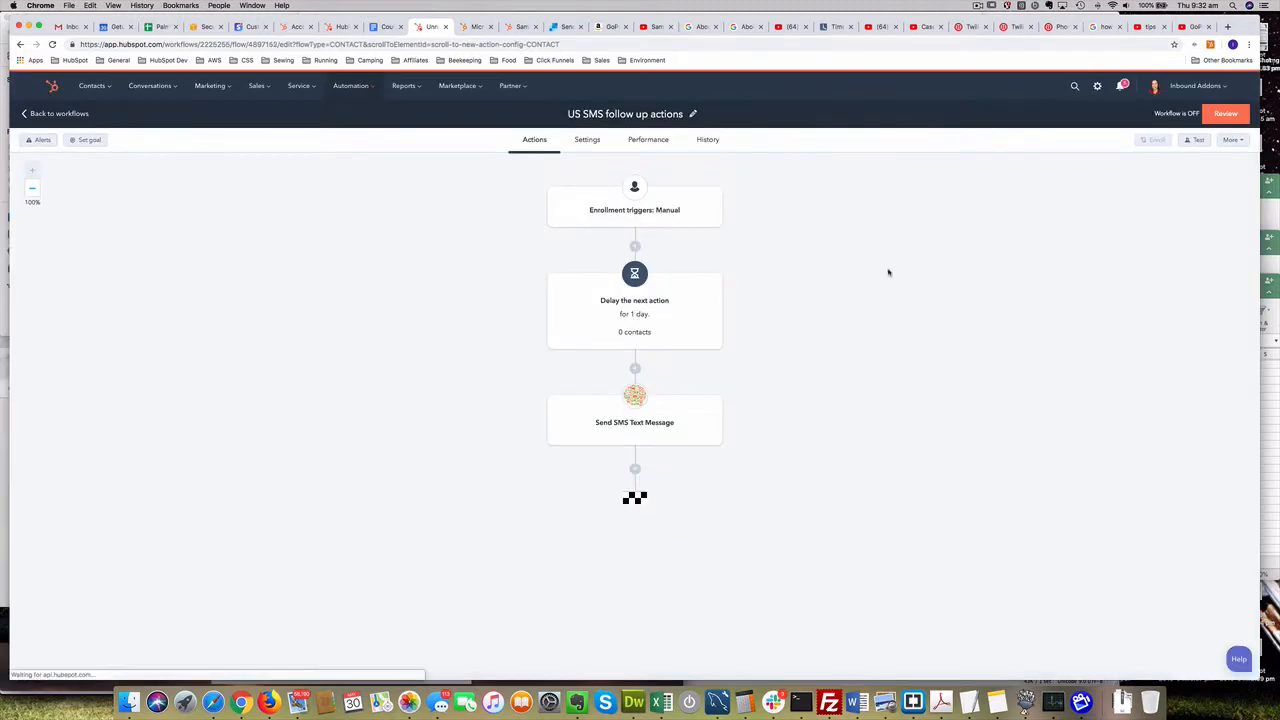
- Open the US workflow's general settings, and switch to World Time Buddy to compare Sydney hours with PDT and EDT for May 27 and 28
{"action": "left_click", "coordinate": [588, 141]}
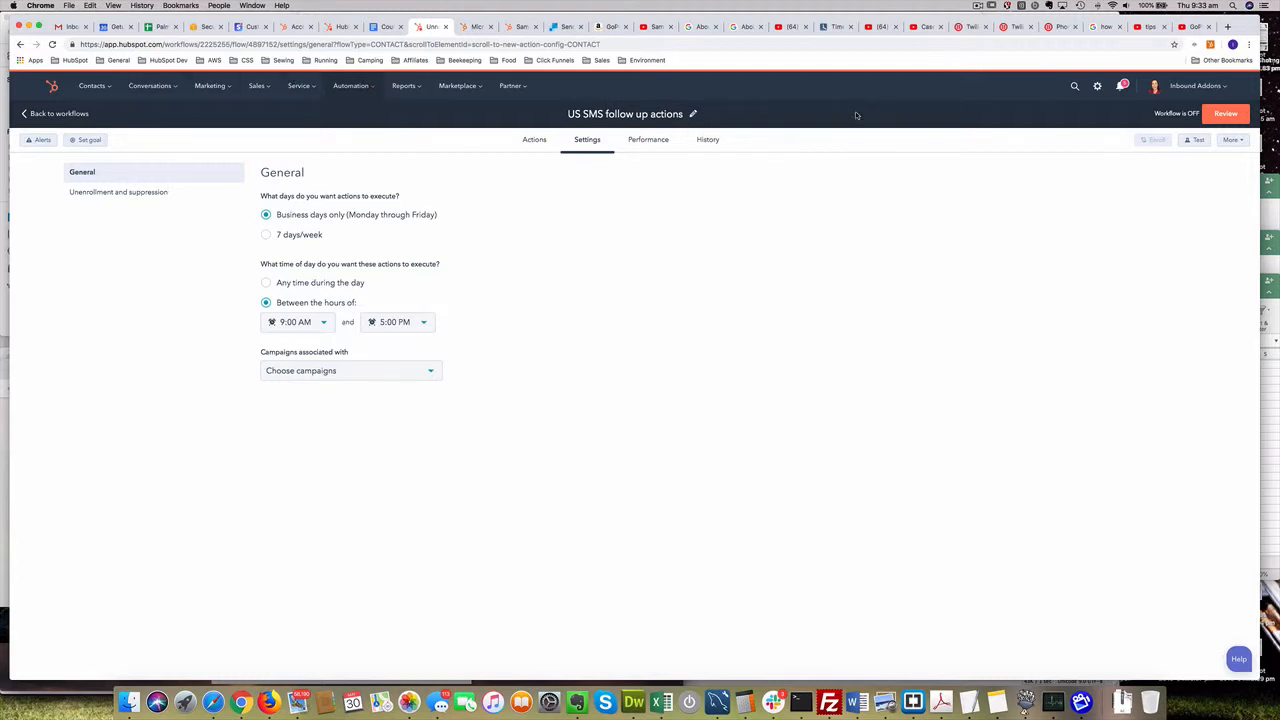
{"action": "left_click", "coordinate": [836, 27]}
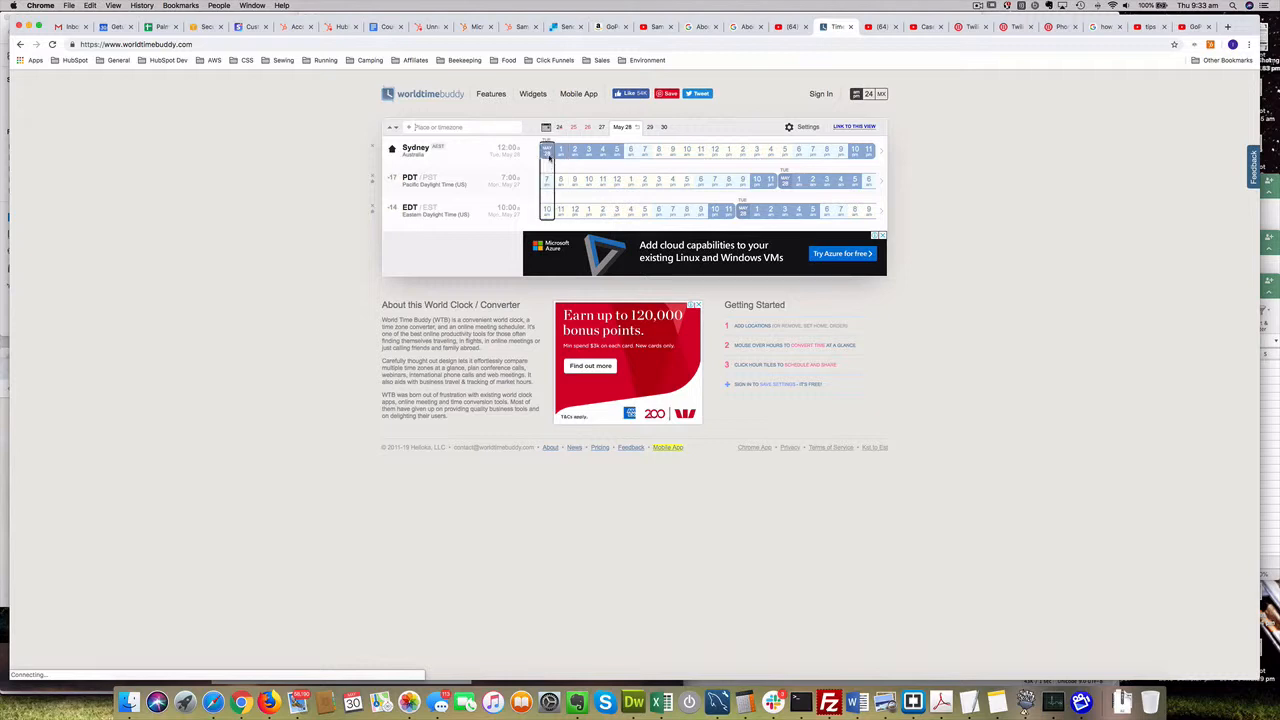
{"action": "left_click", "coordinate": [601, 127]}
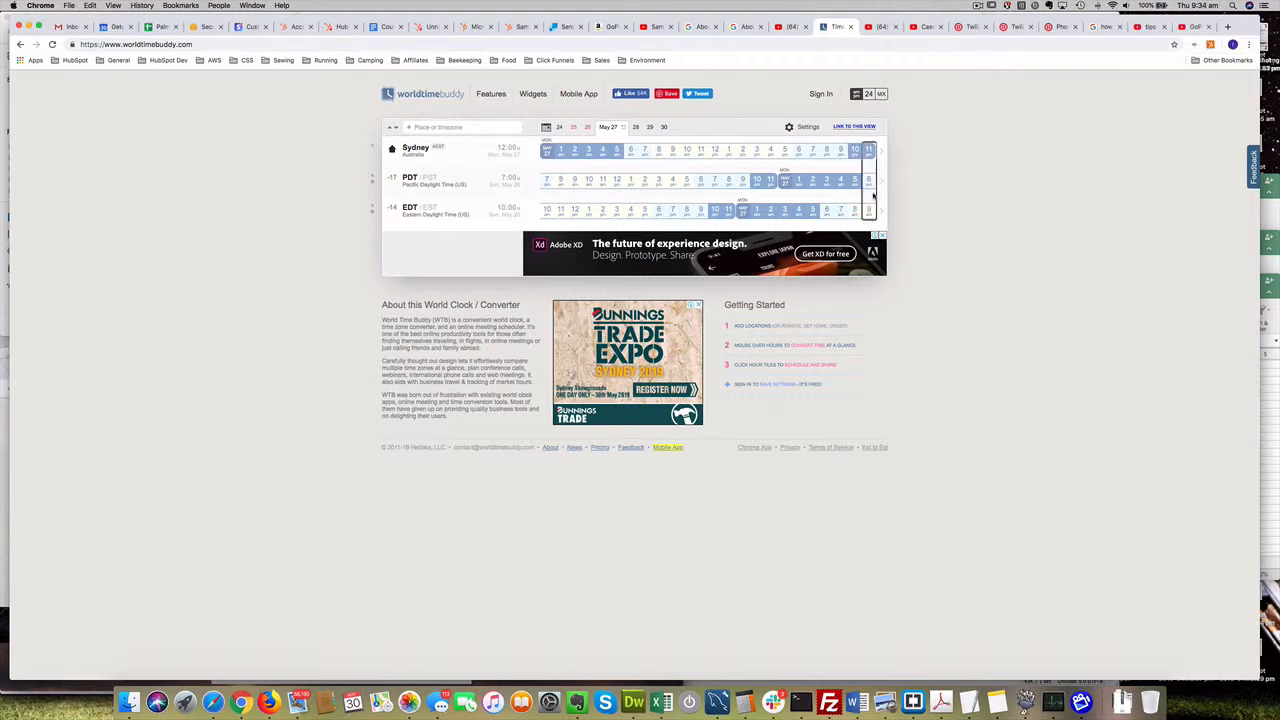
{"action": "left_click", "coordinate": [882, 183]}
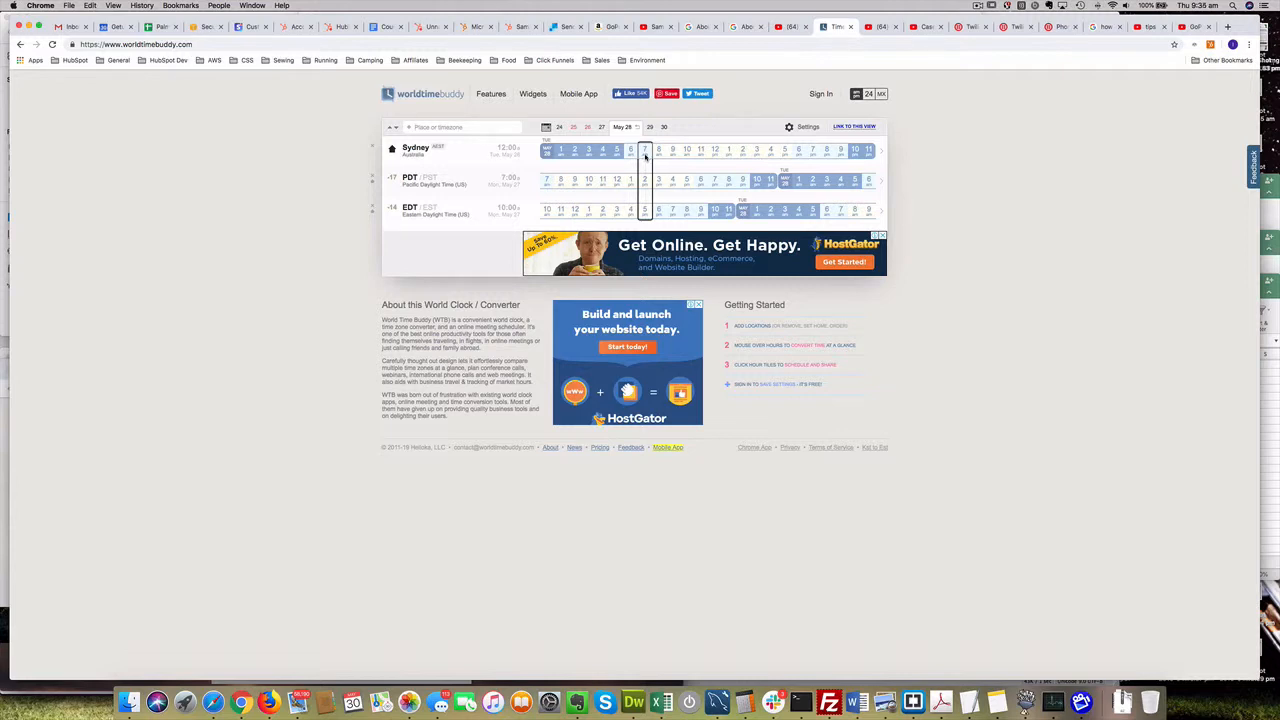
{"action": "left_click", "coordinate": [601, 127]}
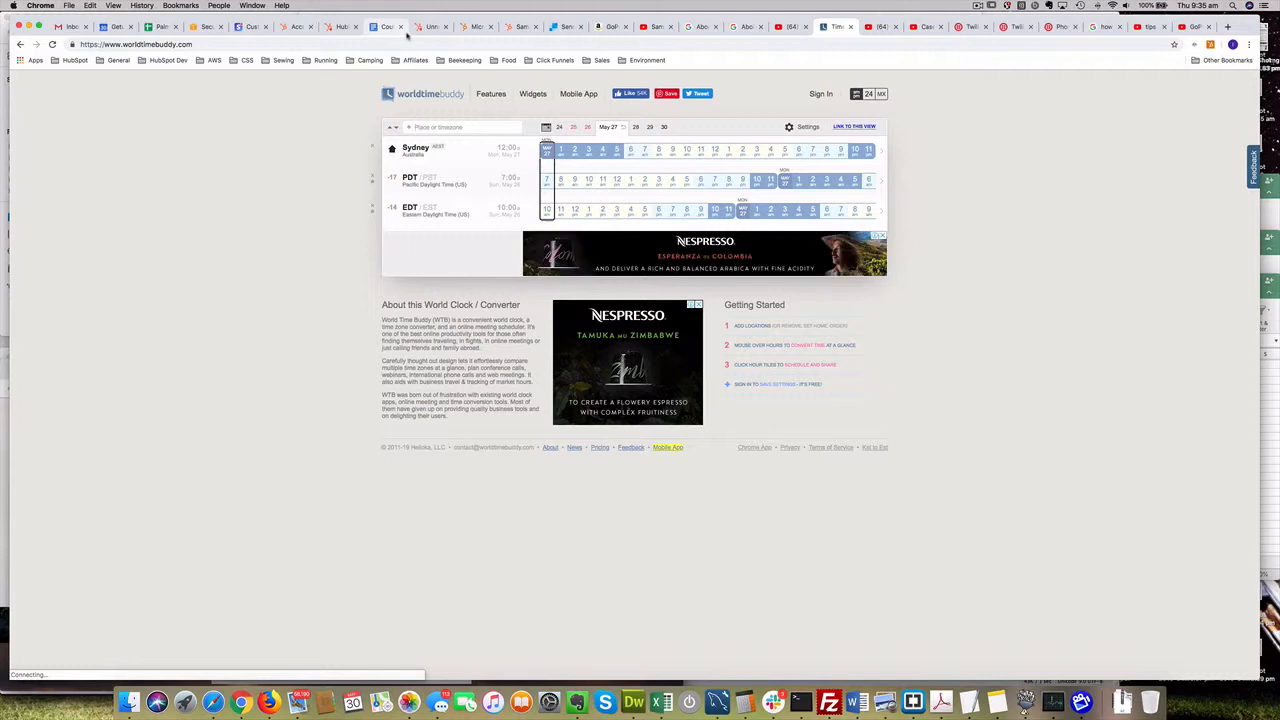
- Switch back to HubSpot, set the US workflow's execution hours to between 1:00 AM and 7:00 AM, and save the settings
{"action": "left_click", "coordinate": [436, 28]}
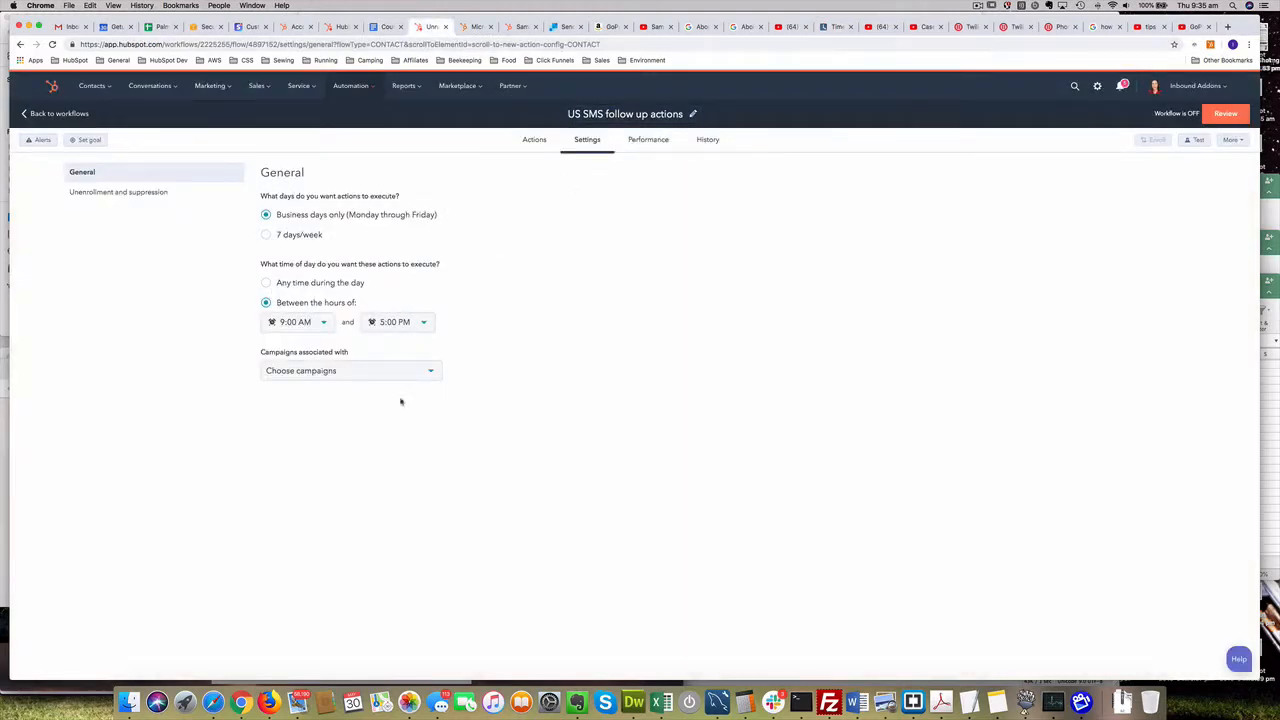
{"action": "left_click", "coordinate": [325, 322]}
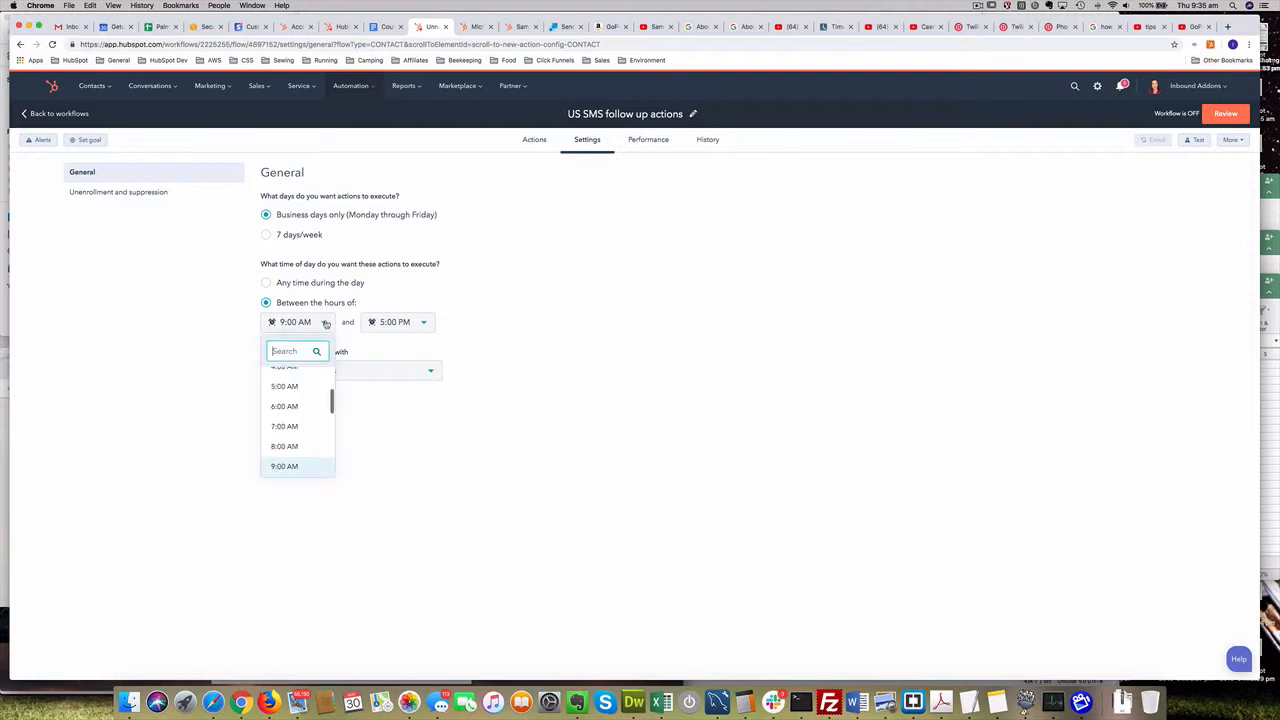
{"action": "left_click", "coordinate": [287, 381]}
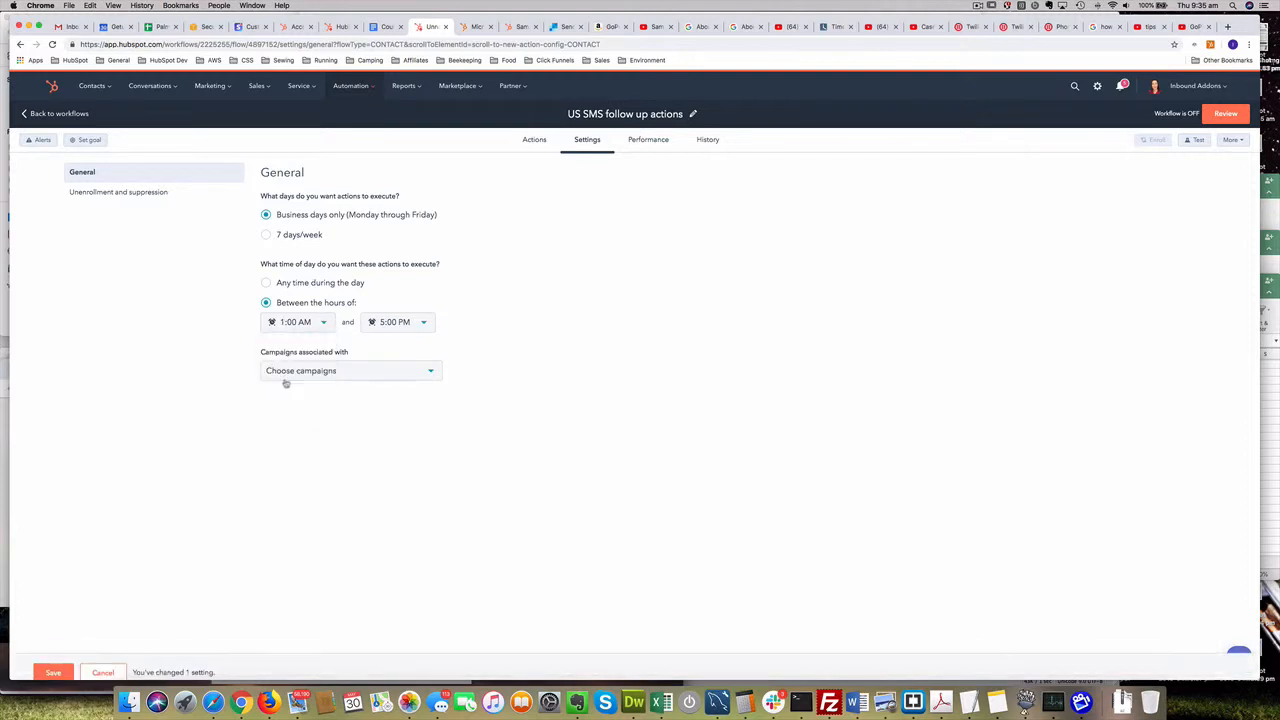
{"action": "left_click", "coordinate": [425, 323]}
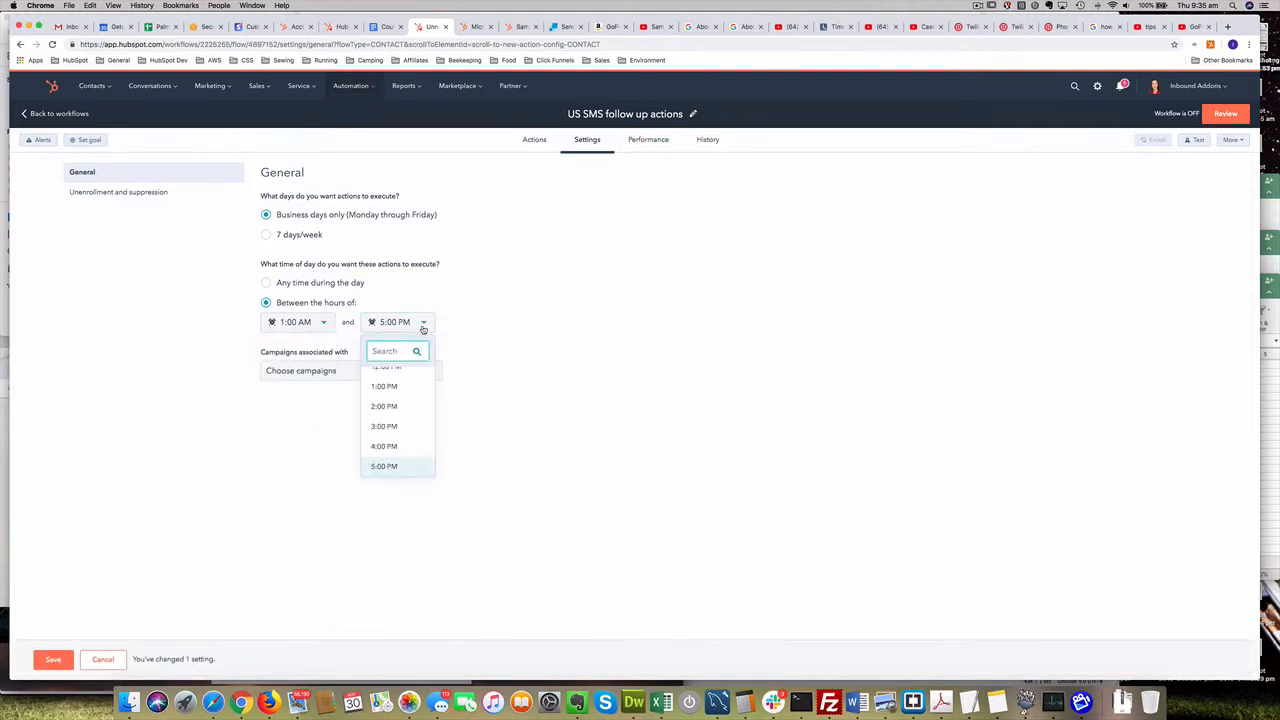
{"action": "scroll", "coordinate": [408, 402], "scroll_direction": "up", "scroll_amount": 1}
{"action": "scroll", "coordinate": [408, 402], "scroll_direction": "up", "scroll_amount": 5}
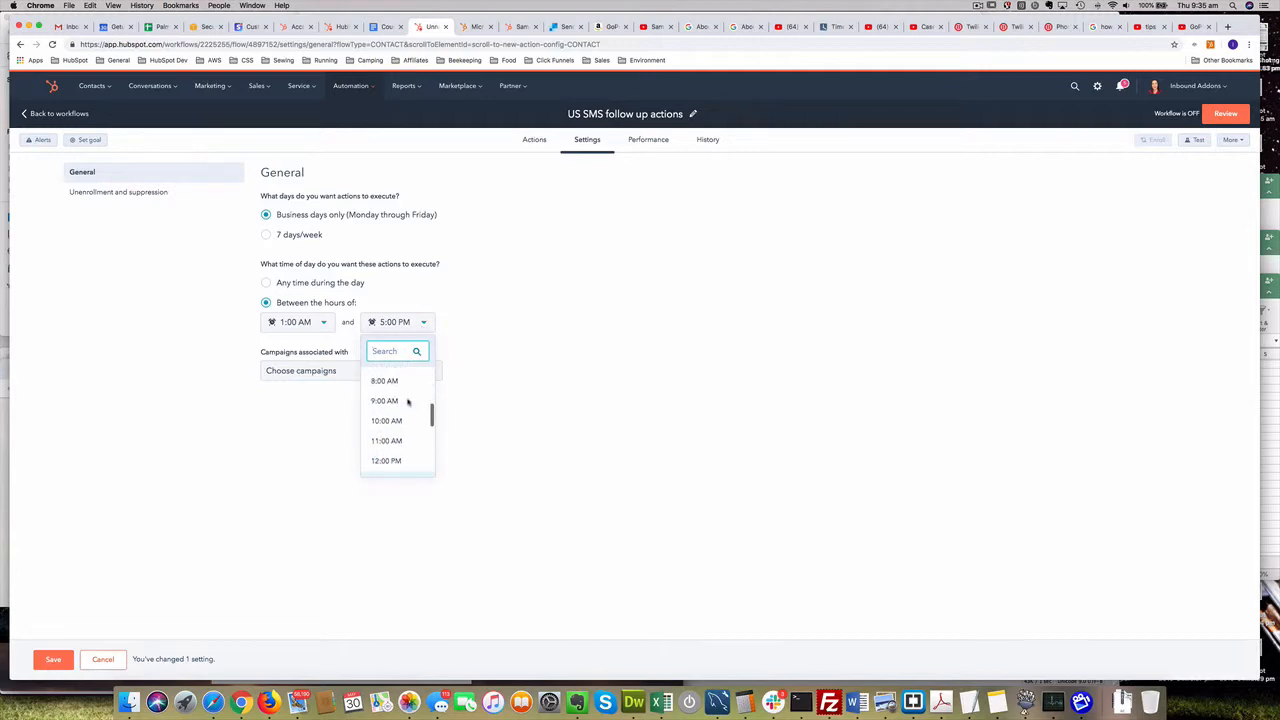
{"action": "left_click", "coordinate": [389, 416]}
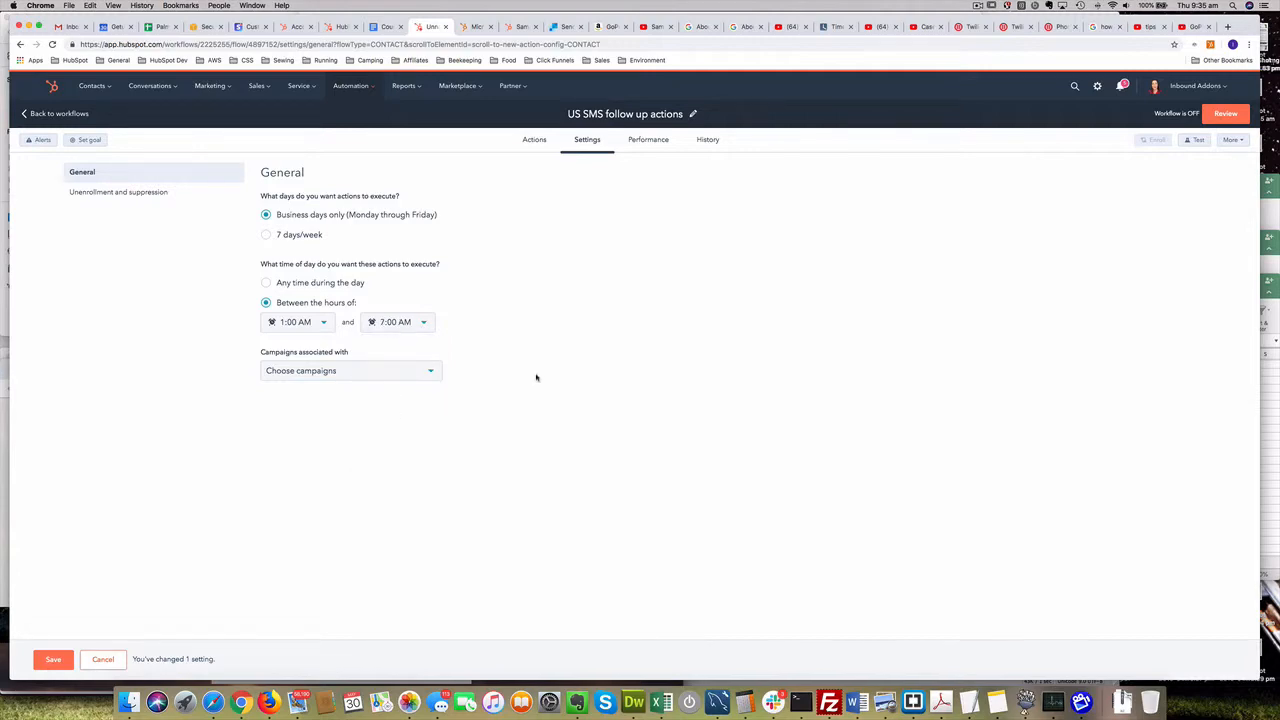
{"action": "mouse_move", "coordinate": [44, 706]}
{"action": "left_click", "coordinate": [52, 660]}
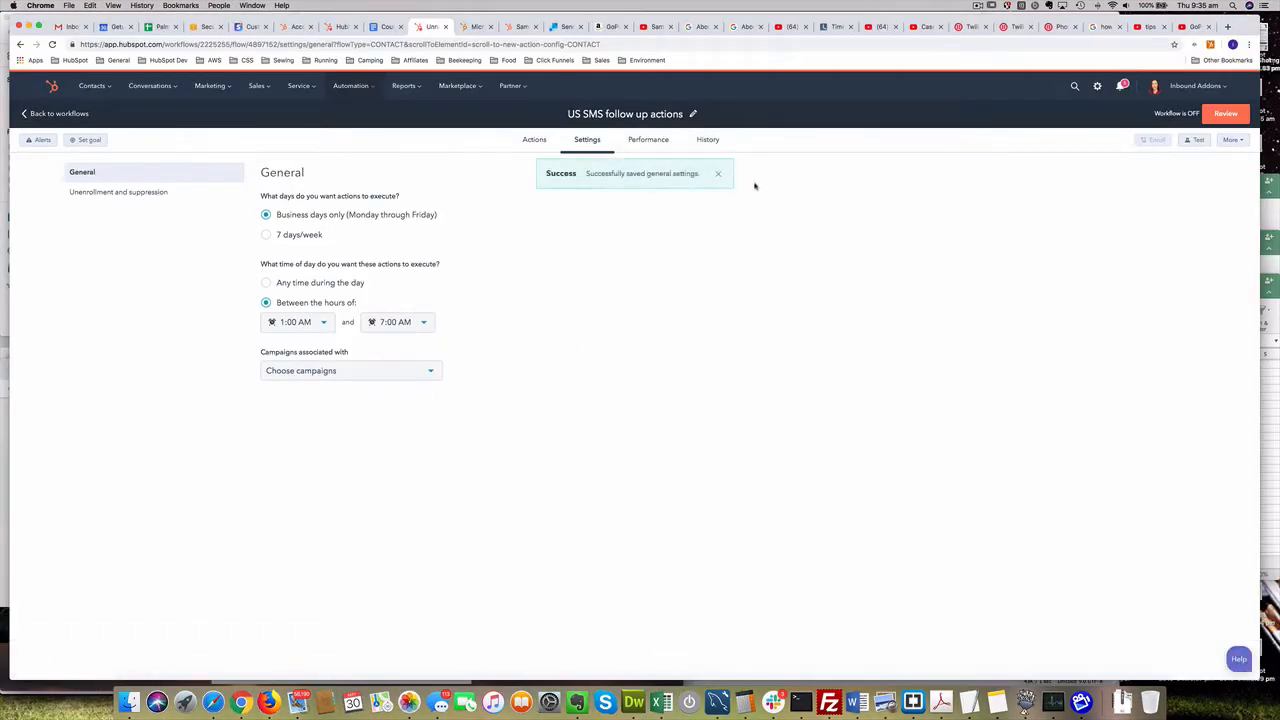
- Return to the workflows list and create a new contact-based workflow from scratch
{"action": "left_click", "coordinate": [533, 140]}
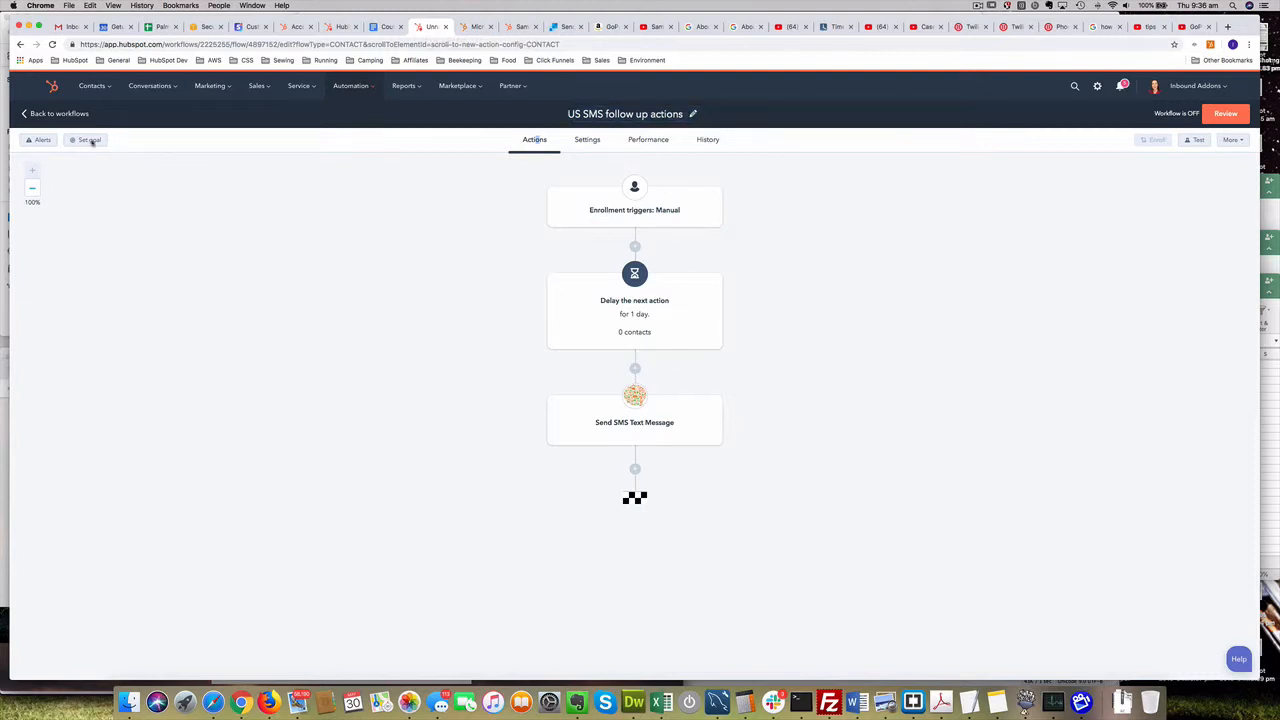
{"action": "left_click", "coordinate": [62, 115]}
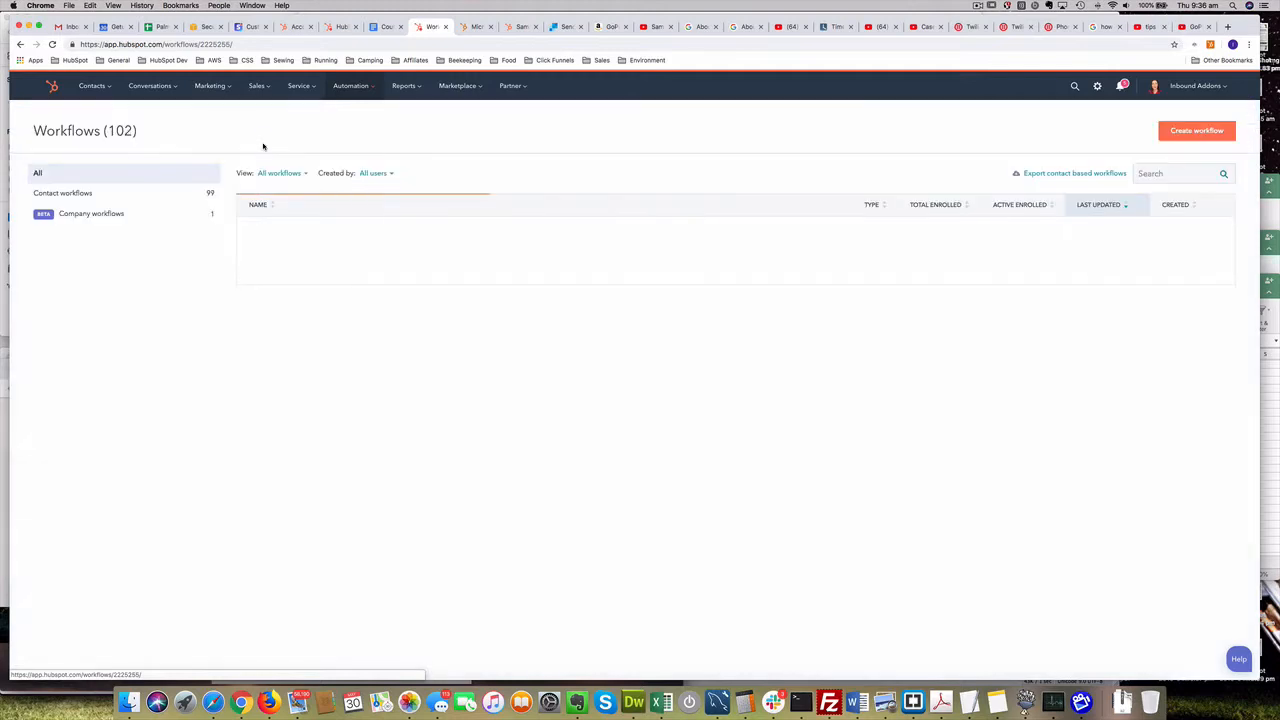
{"action": "left_click", "coordinate": [1211, 133]}
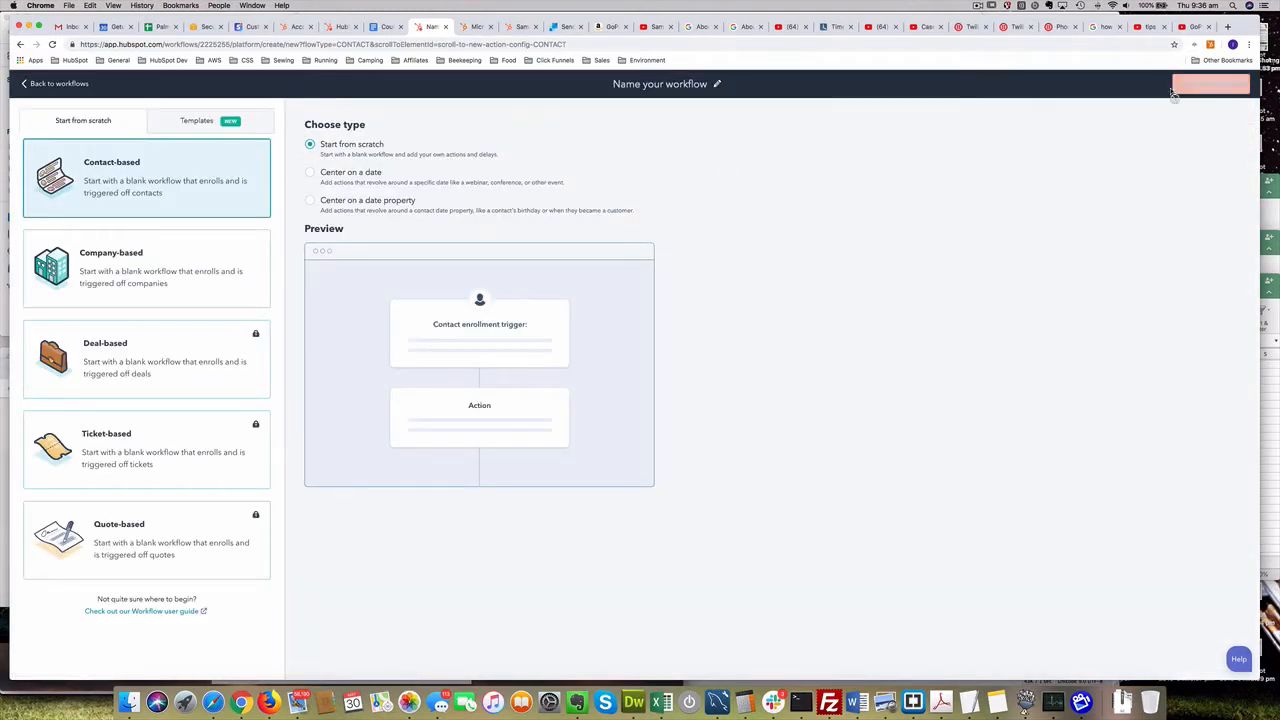
{"action": "left_click", "coordinate": [1211, 84]}
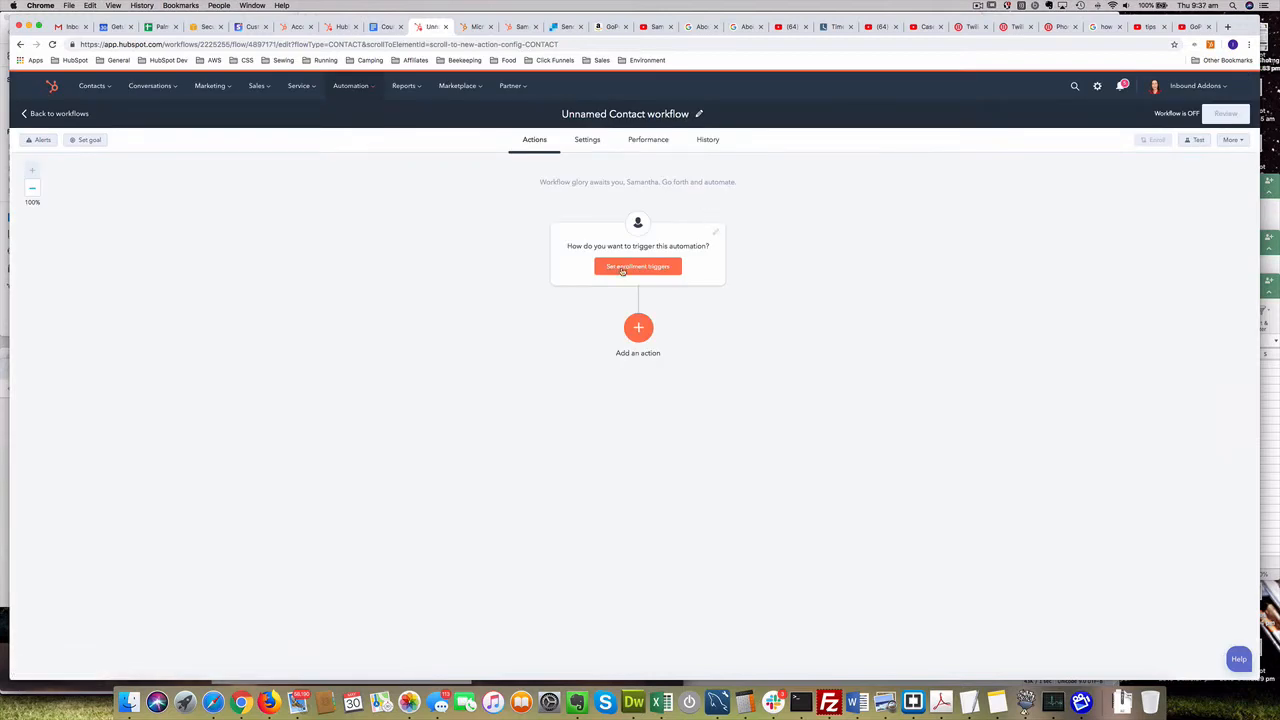
- Add a form submission enrollment trigger for contacts who have filled out "IA: Contact Us" on any page
{"action": "left_click", "coordinate": [717, 234]}
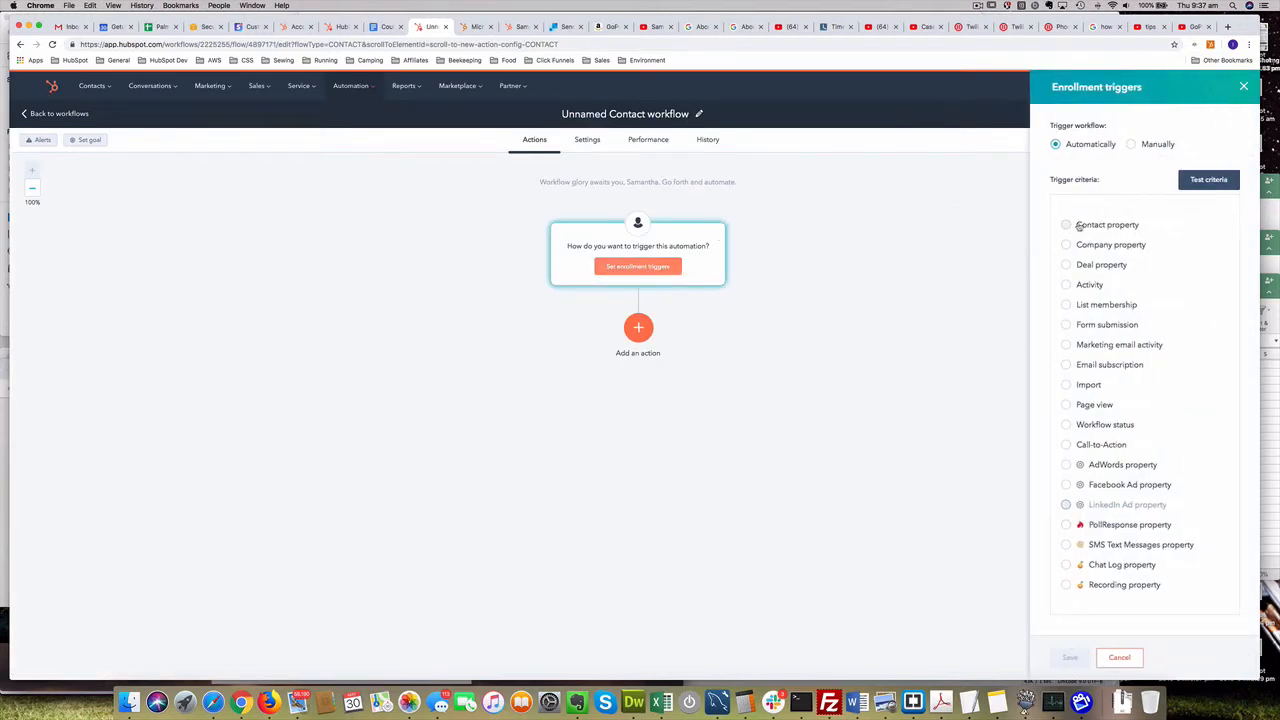
{"action": "left_click", "coordinate": [1098, 325]}
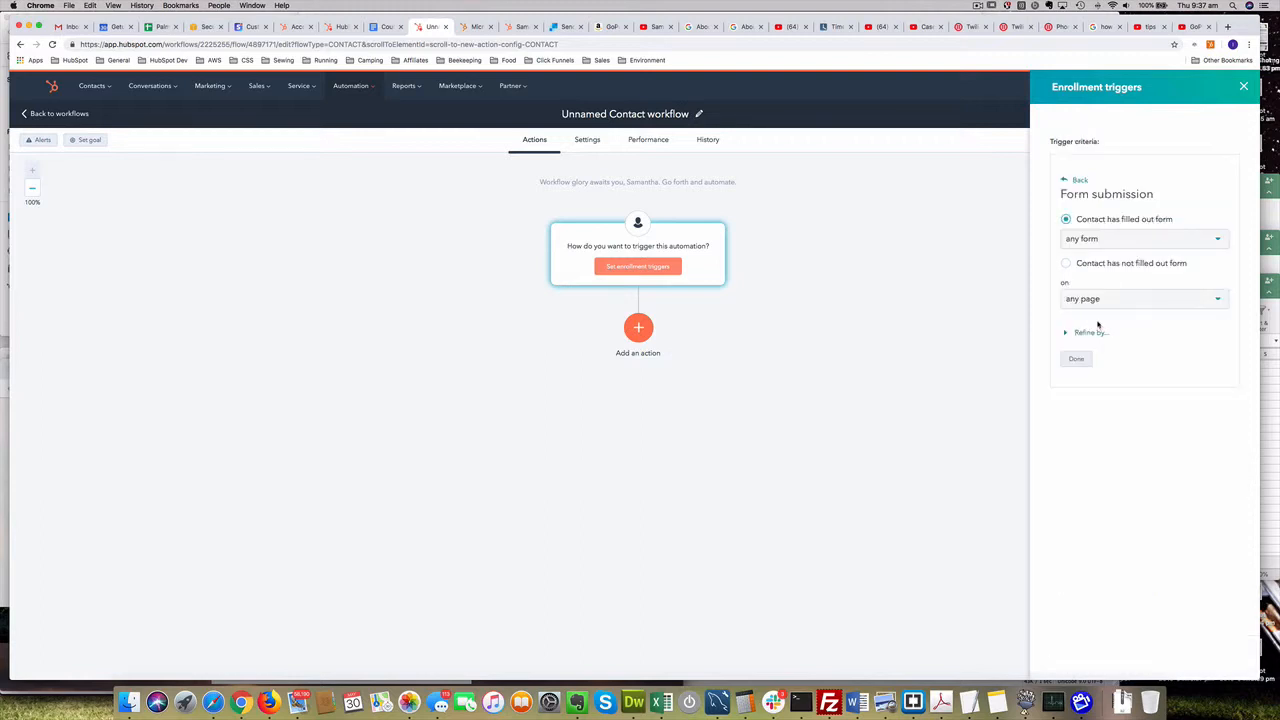
{"action": "left_click", "coordinate": [1108, 245]}
{"action": "type", "text": "con"}
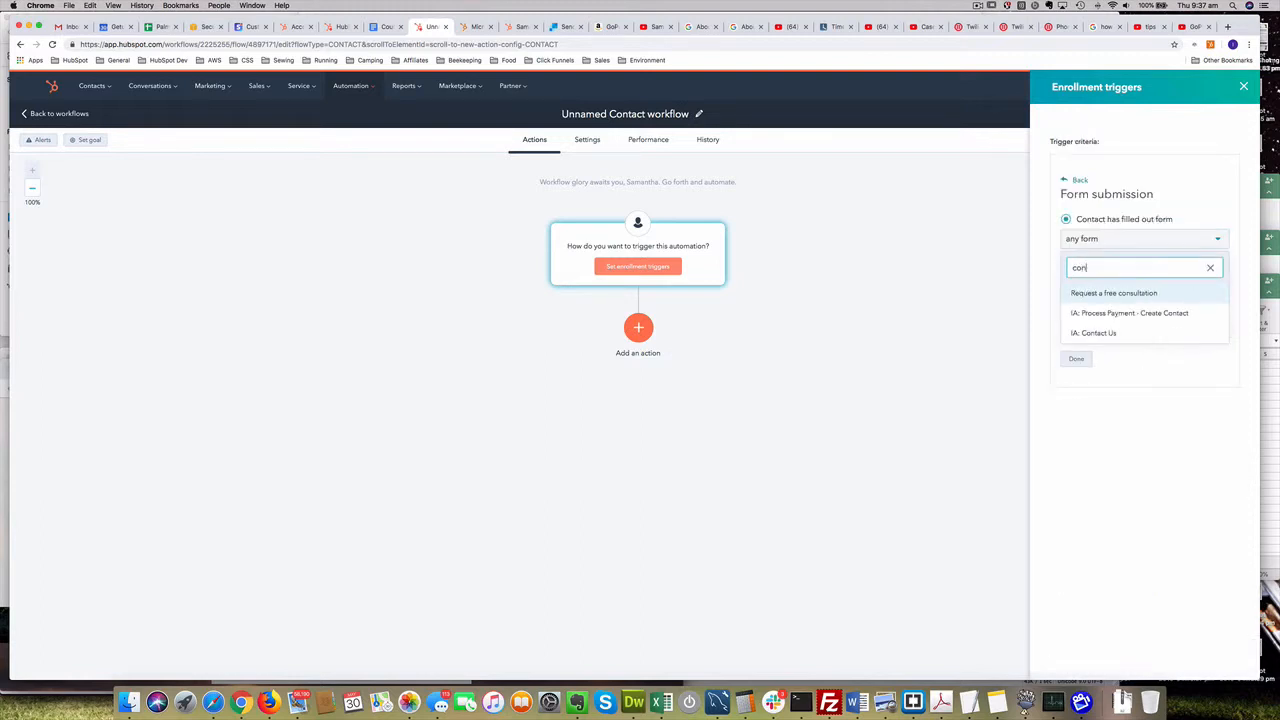
{"action": "left_click", "coordinate": [1100, 332]}
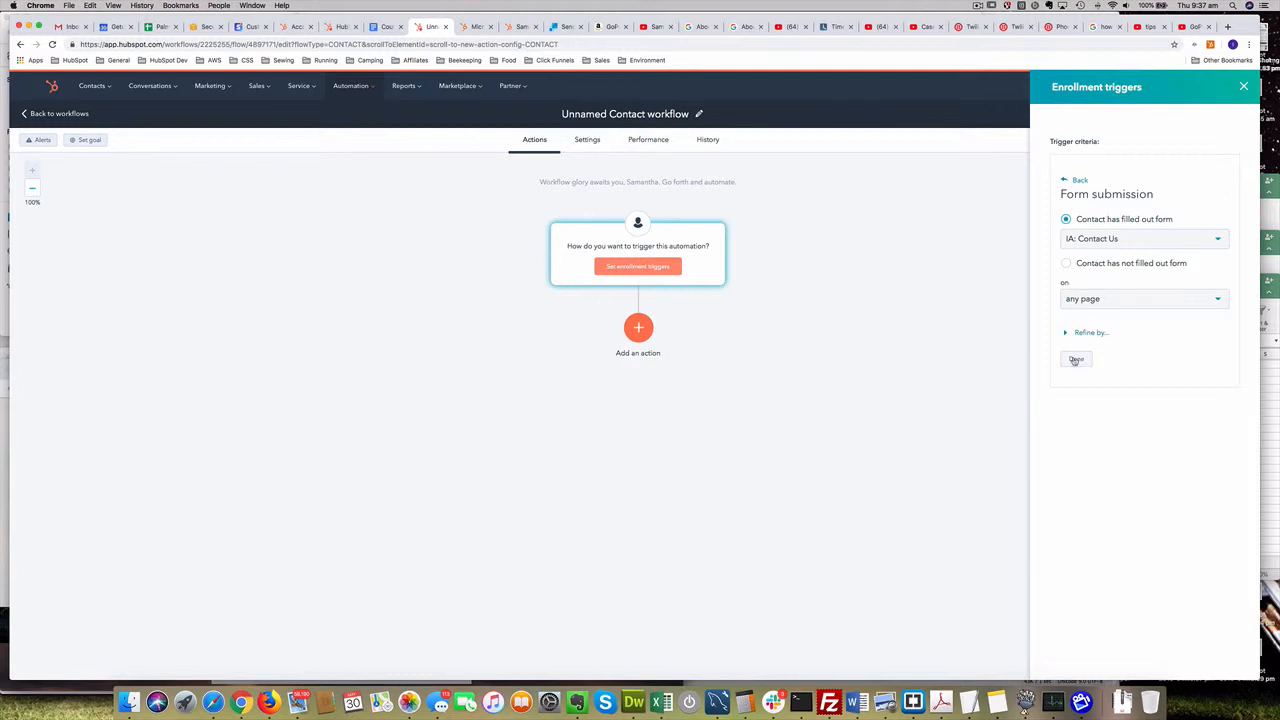
{"action": "left_click", "coordinate": [1075, 359]}
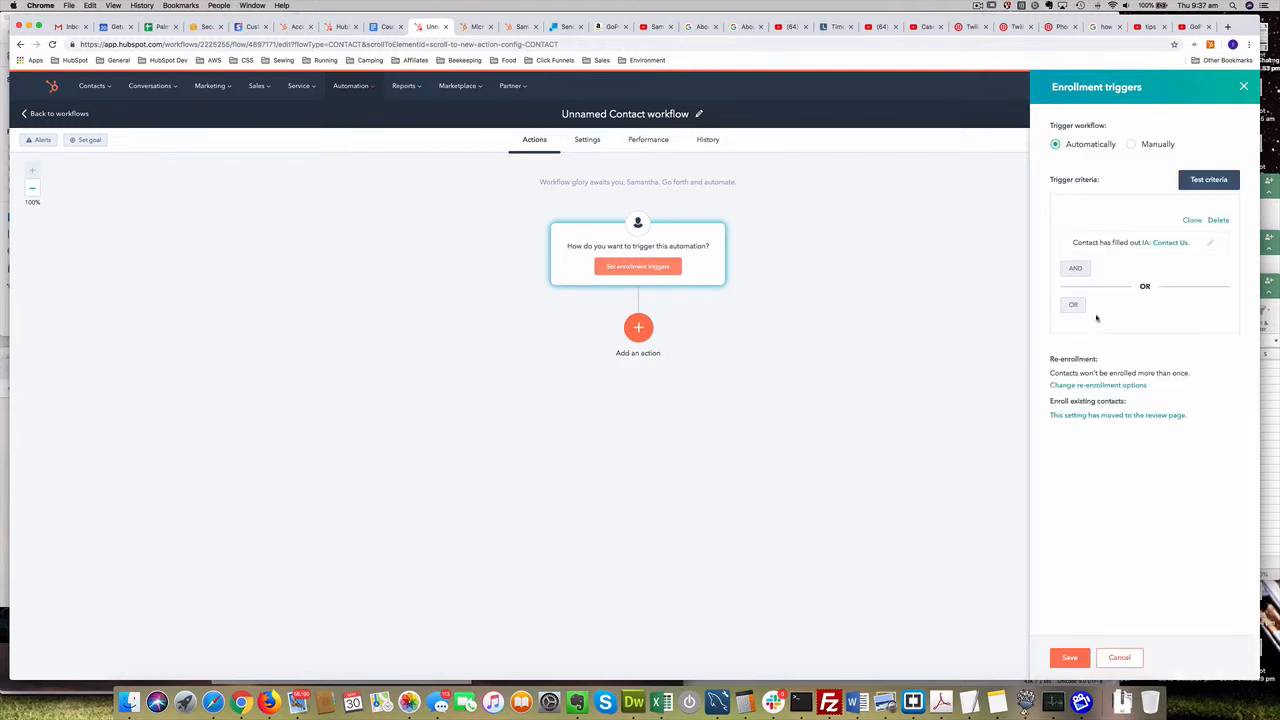
- Allow contacts to re-enroll when they fill out IA: Contact Us, and save the enrollment triggers
{"action": "left_click", "coordinate": [1090, 386]}
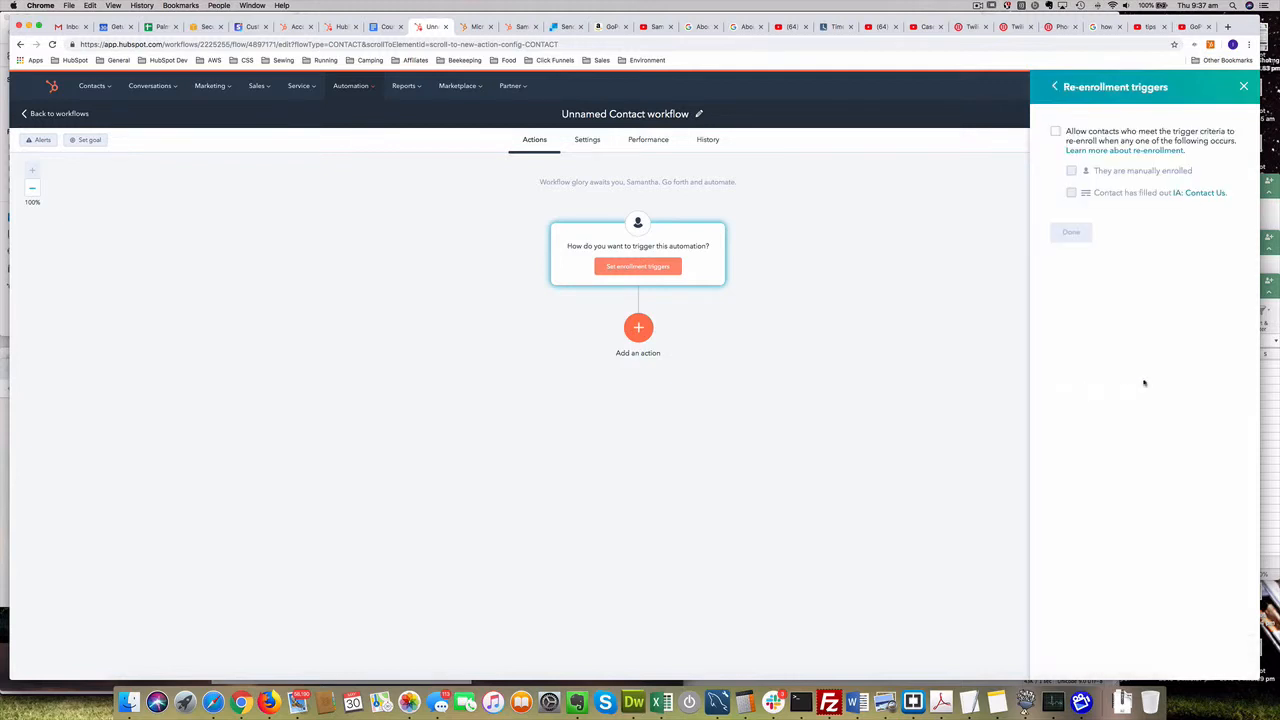
{"action": "left_click", "coordinate": [1055, 131]}
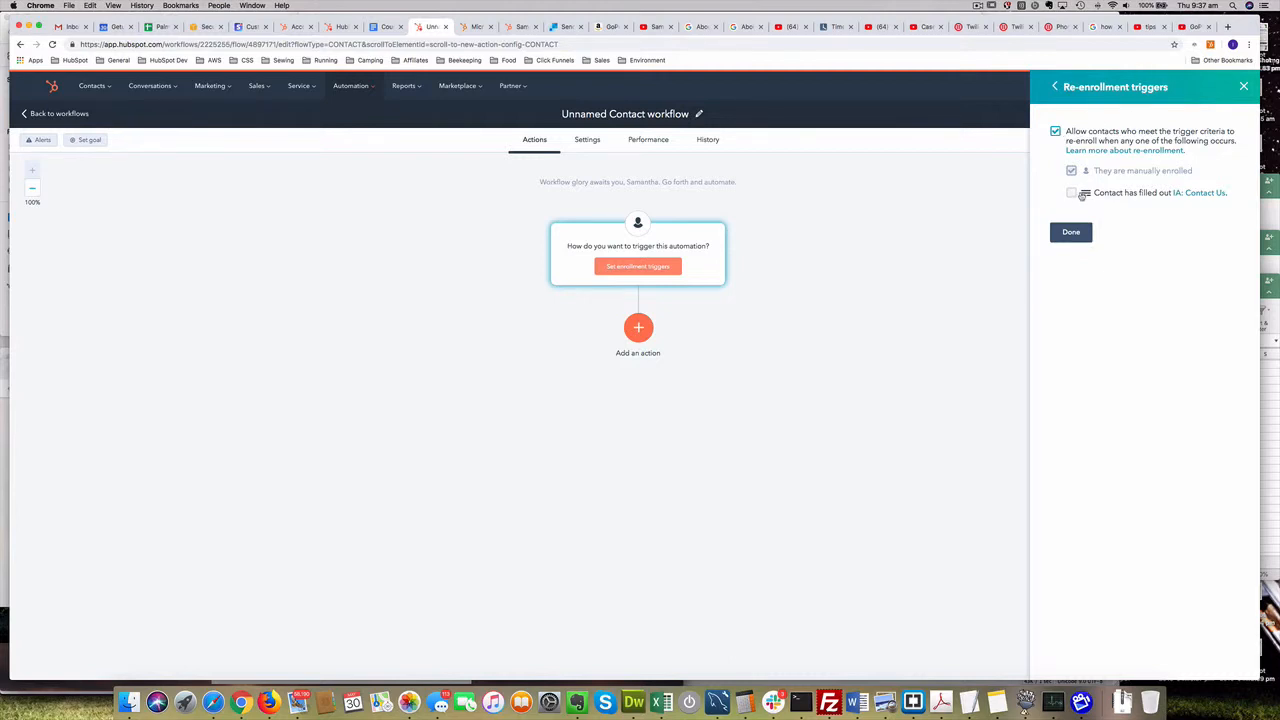
{"action": "left_click", "coordinate": [1072, 194]}
{"action": "left_click", "coordinate": [1066, 234]}
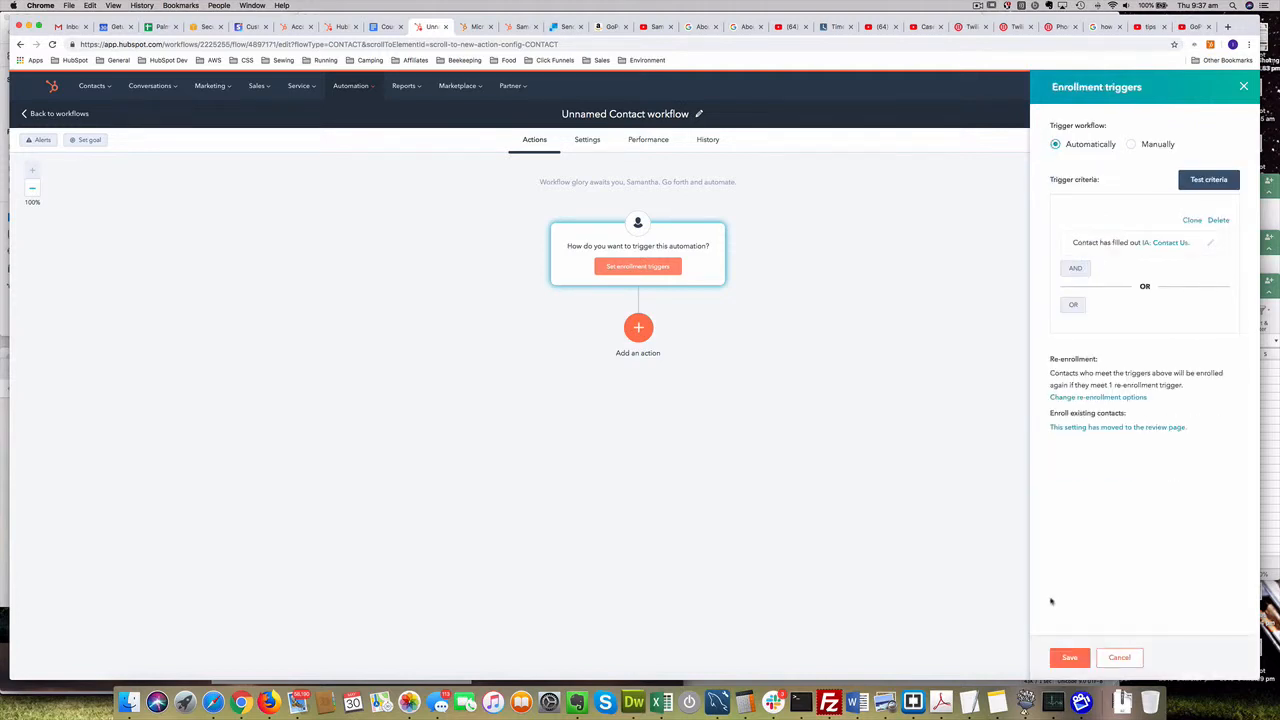
{"action": "left_click", "coordinate": [1066, 657]}
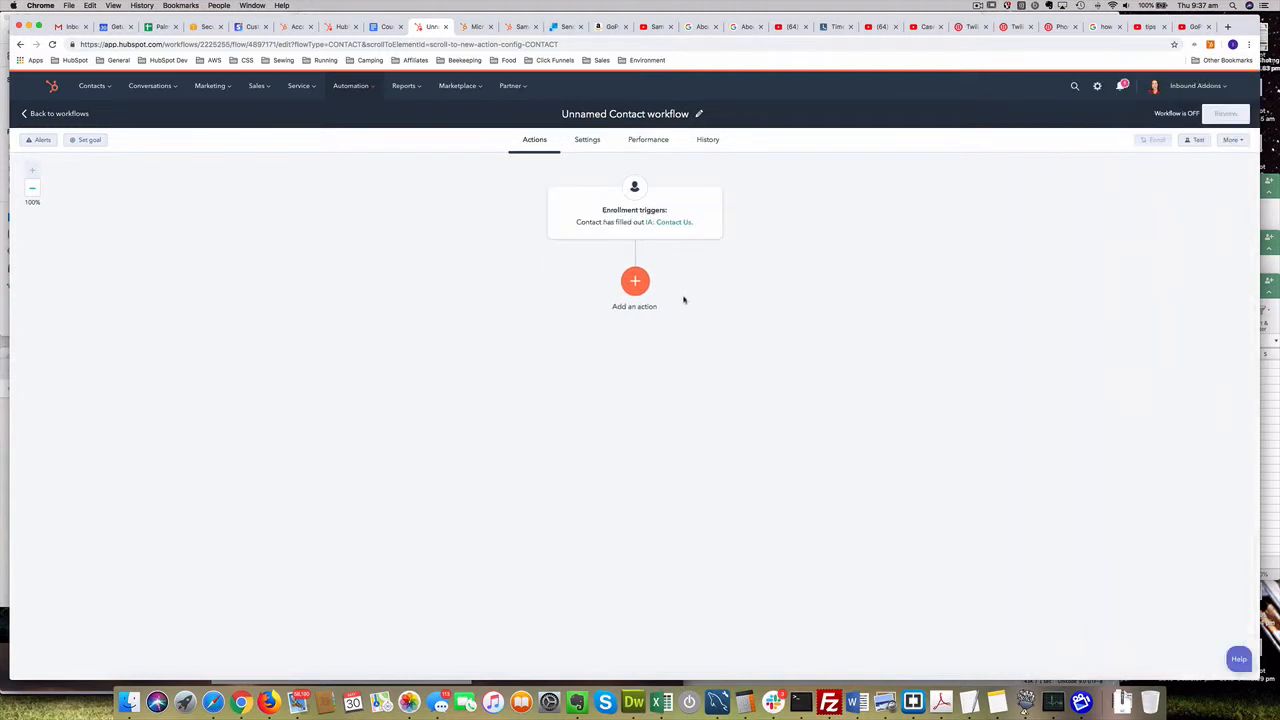
- Review the new workflow's general execution day and time settings, and return to its actions
{"action": "left_click", "coordinate": [587, 140]}
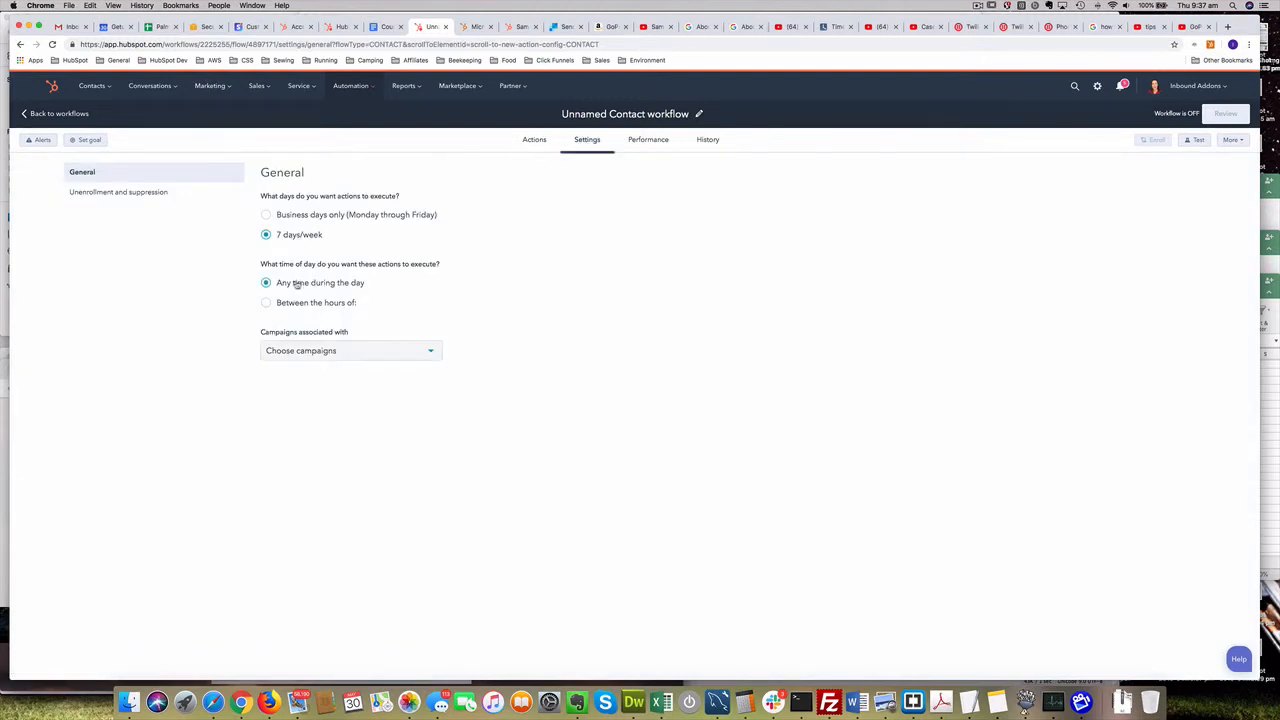
{"action": "left_click", "coordinate": [532, 141]}
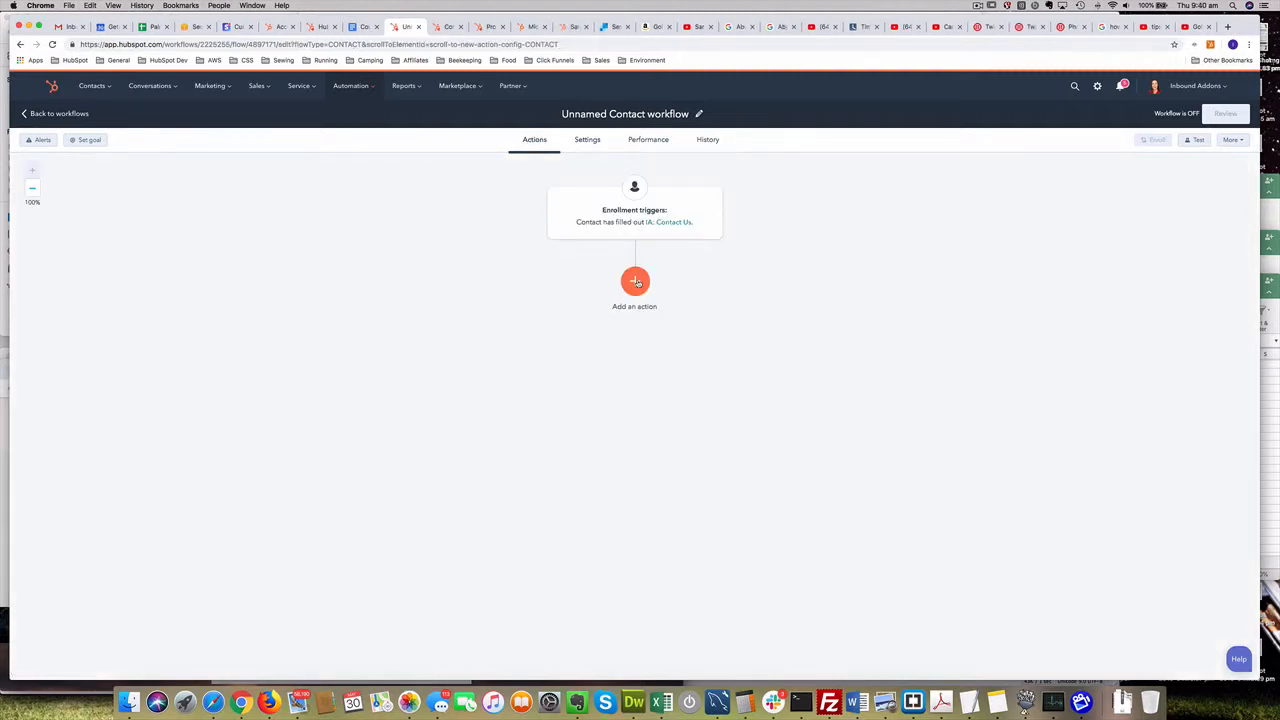
- Add an If/then branch as the workflow's first action, using a contact property as its condition
{"action": "left_click", "coordinate": [637, 283]}
{"action": "left_click", "coordinate": [635, 282]}
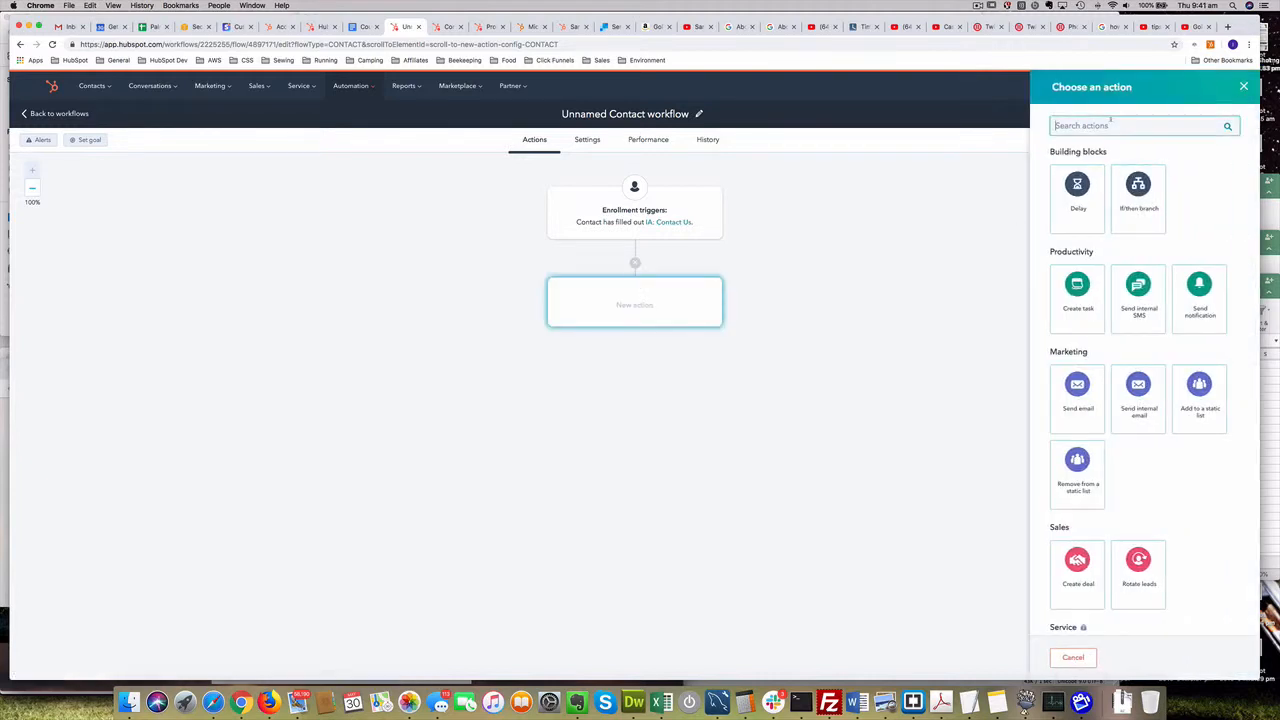
{"action": "type", "text": "if"}
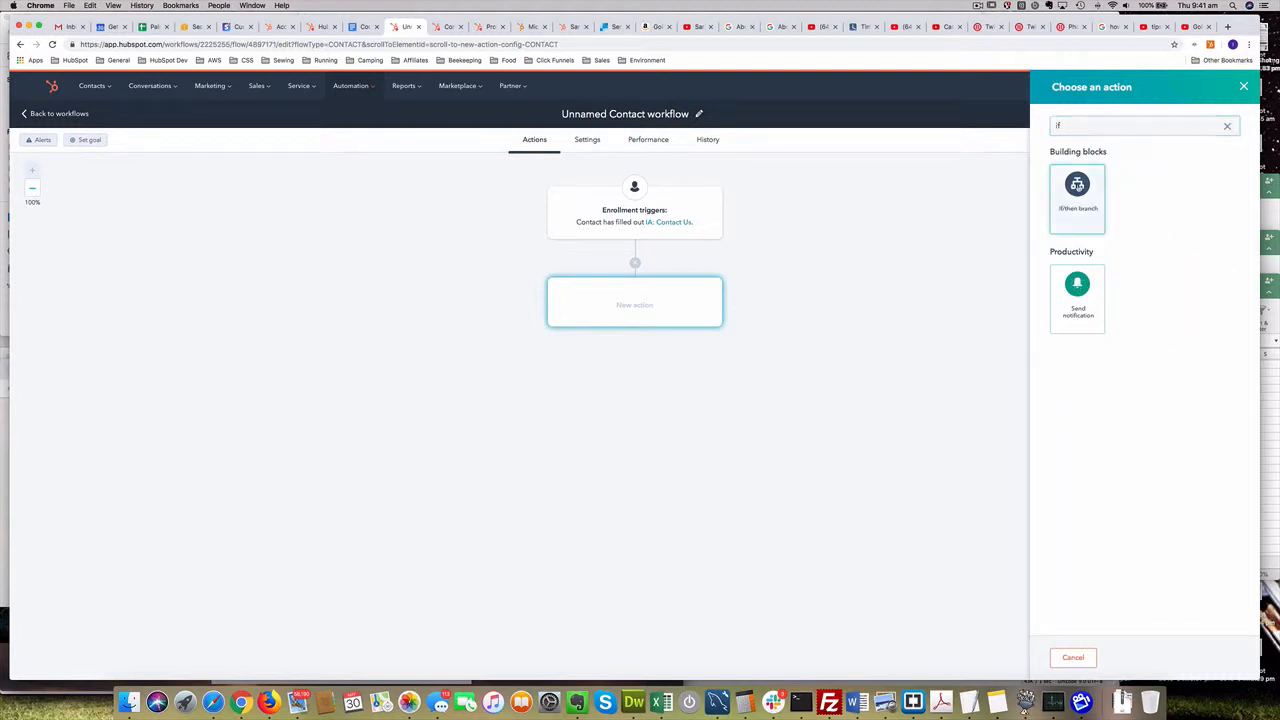
{"action": "left_click", "coordinate": [1077, 188]}
{"action": "left_click", "coordinate": [1068, 147]}
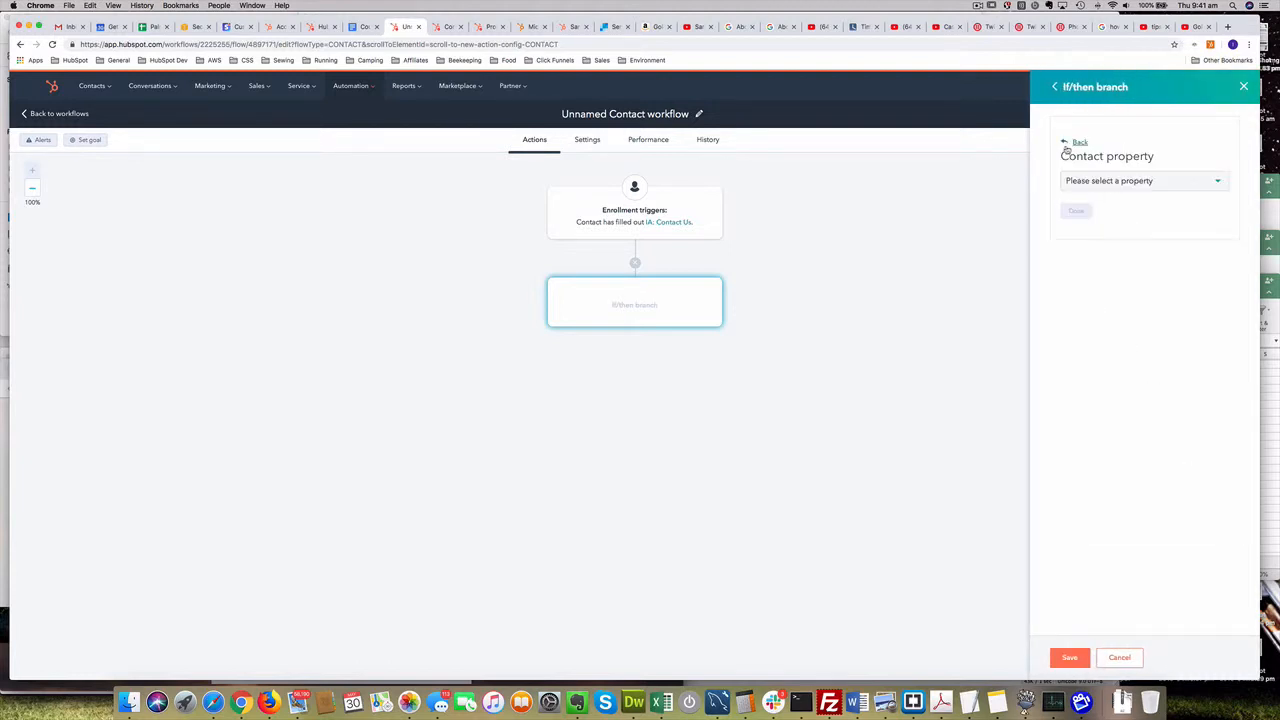
- Set the branch condition to Contact ID is any of Australia, and save the If/then branch
{"action": "left_click", "coordinate": [1107, 183]}
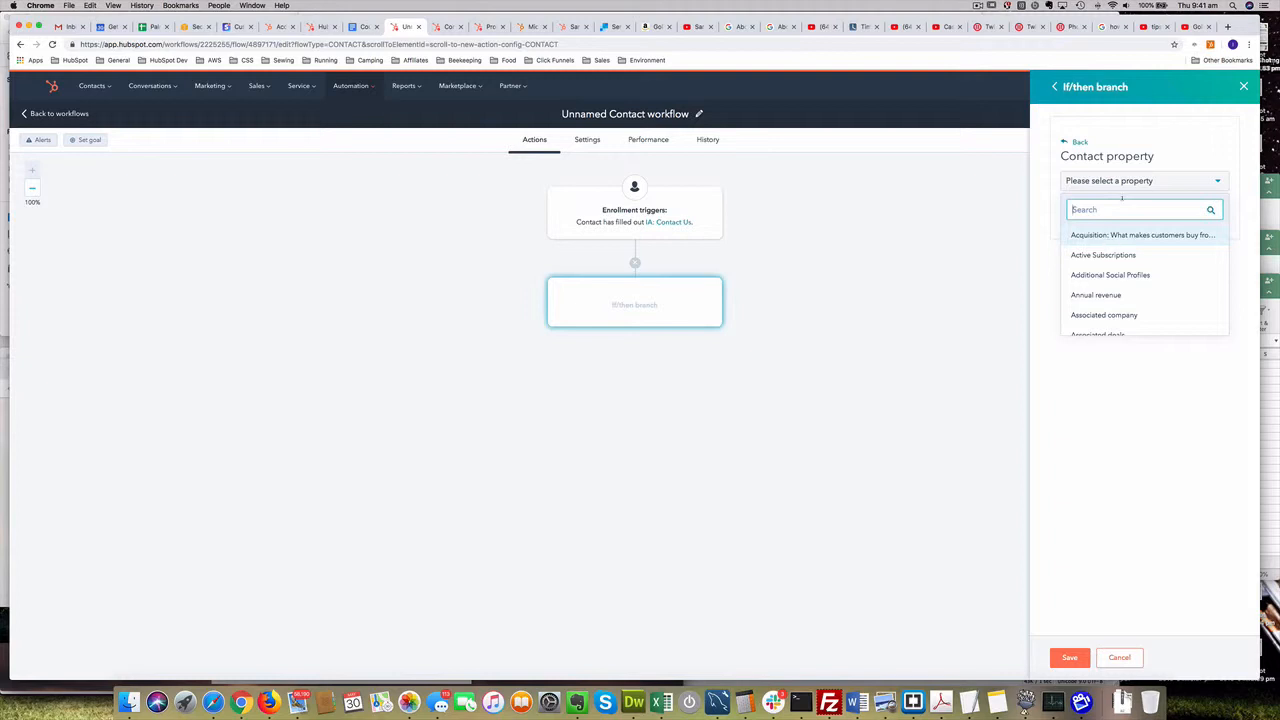
{"action": "type", "text": "con"}
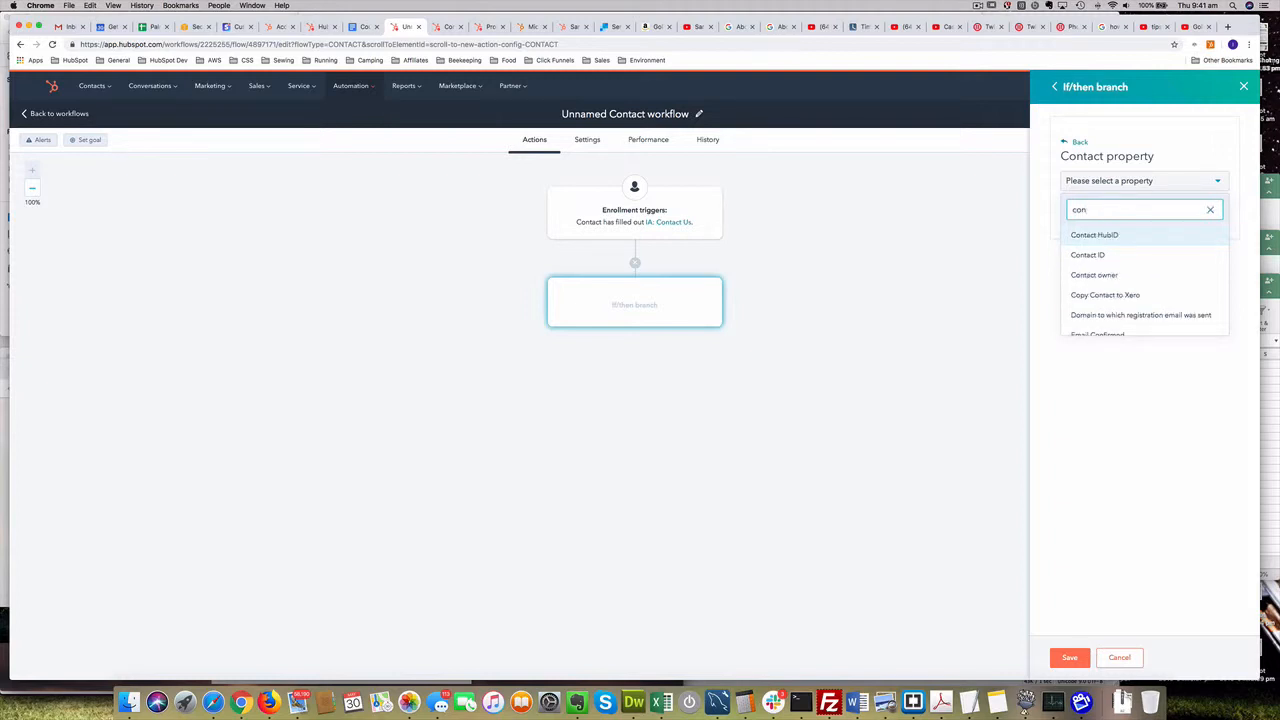
{"action": "left_click", "coordinate": [1088, 256]}
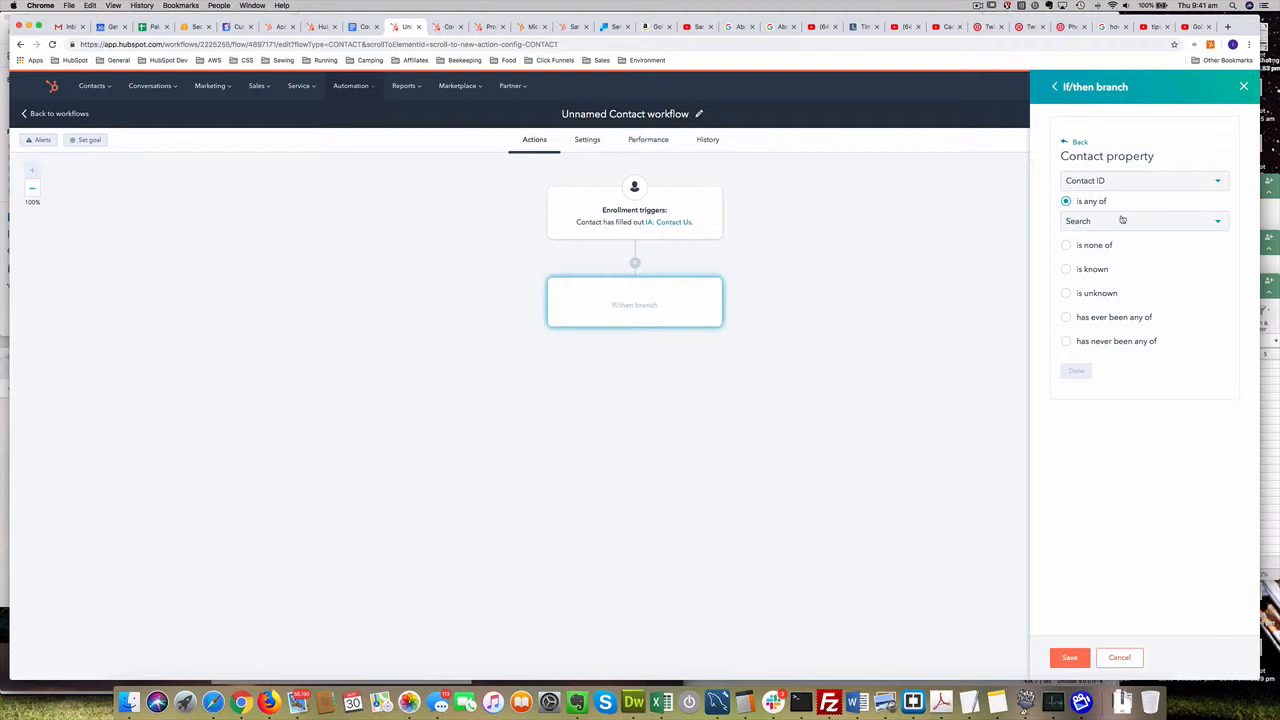
{"action": "left_click", "coordinate": [1106, 223]}
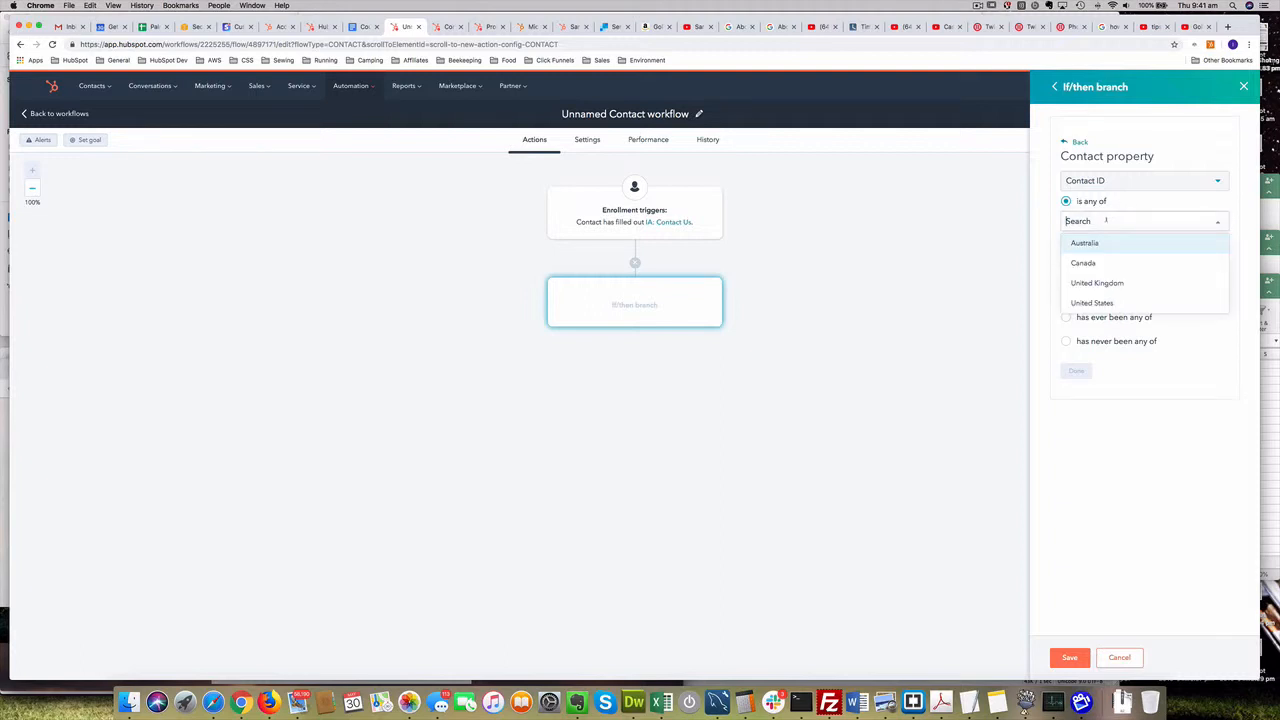
{"action": "left_click", "coordinate": [1088, 243]}
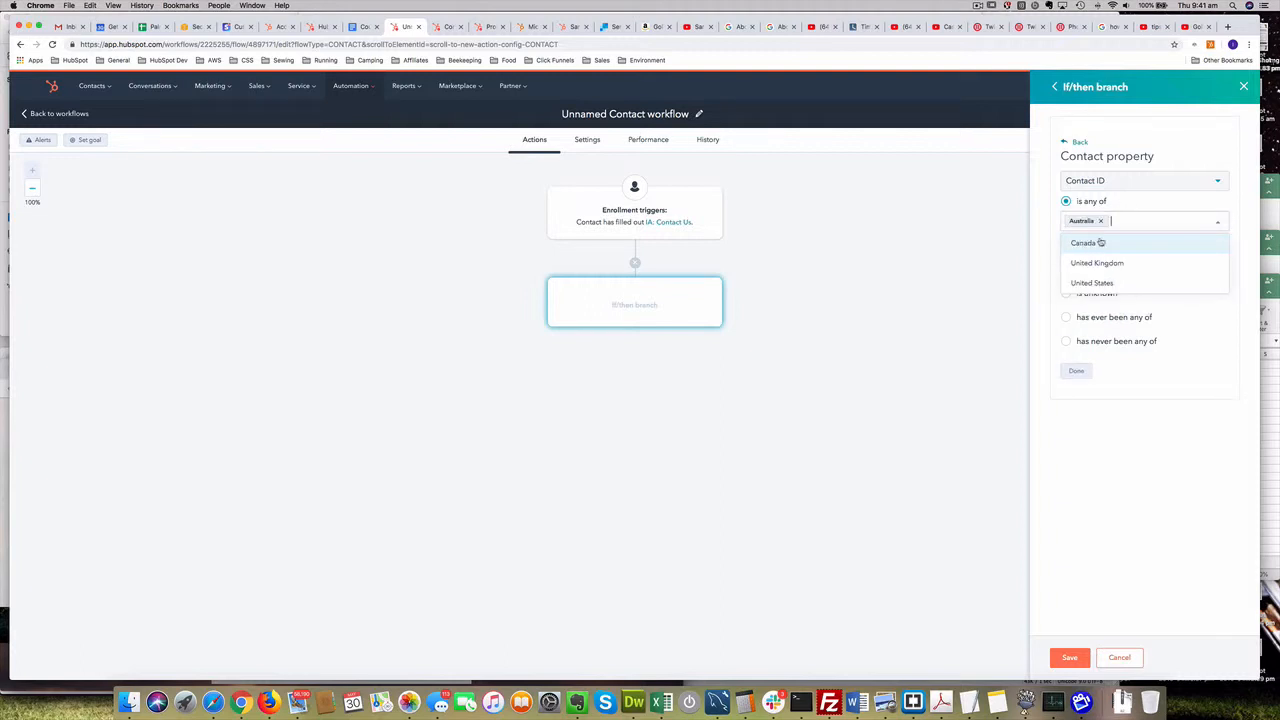
{"action": "left_click", "coordinate": [1076, 372]}
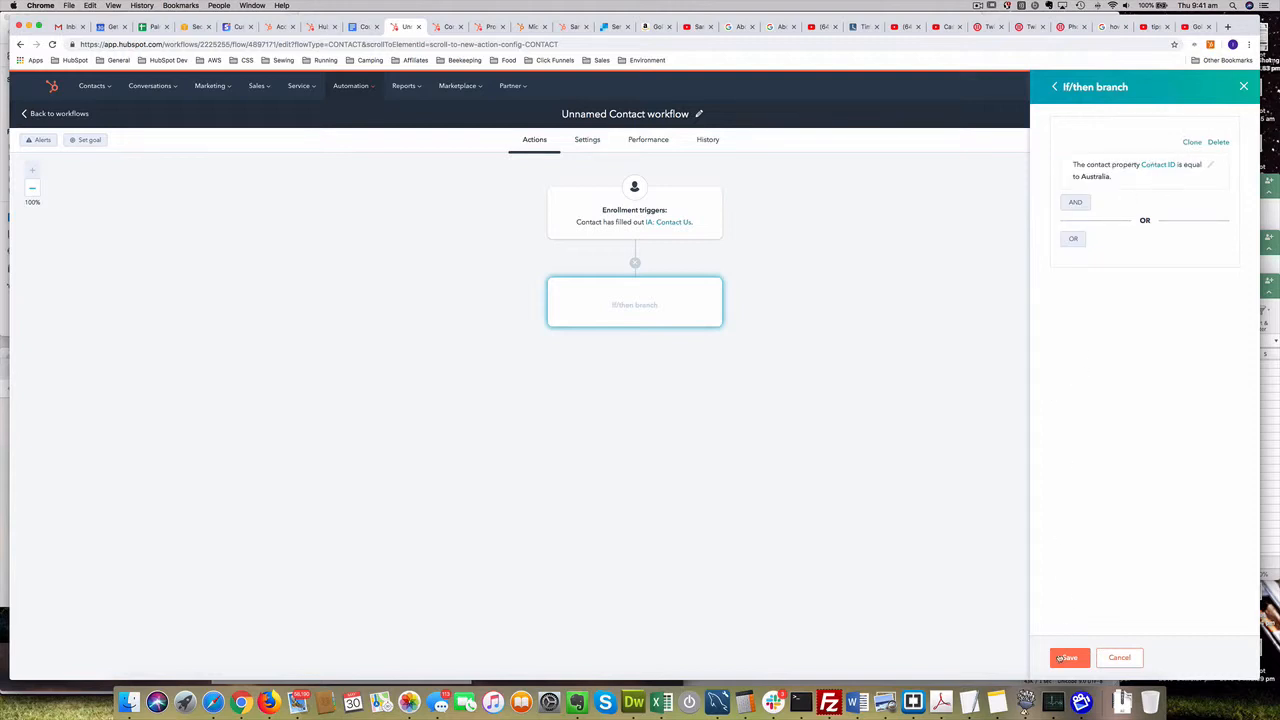
{"action": "left_click", "coordinate": [1069, 658]}
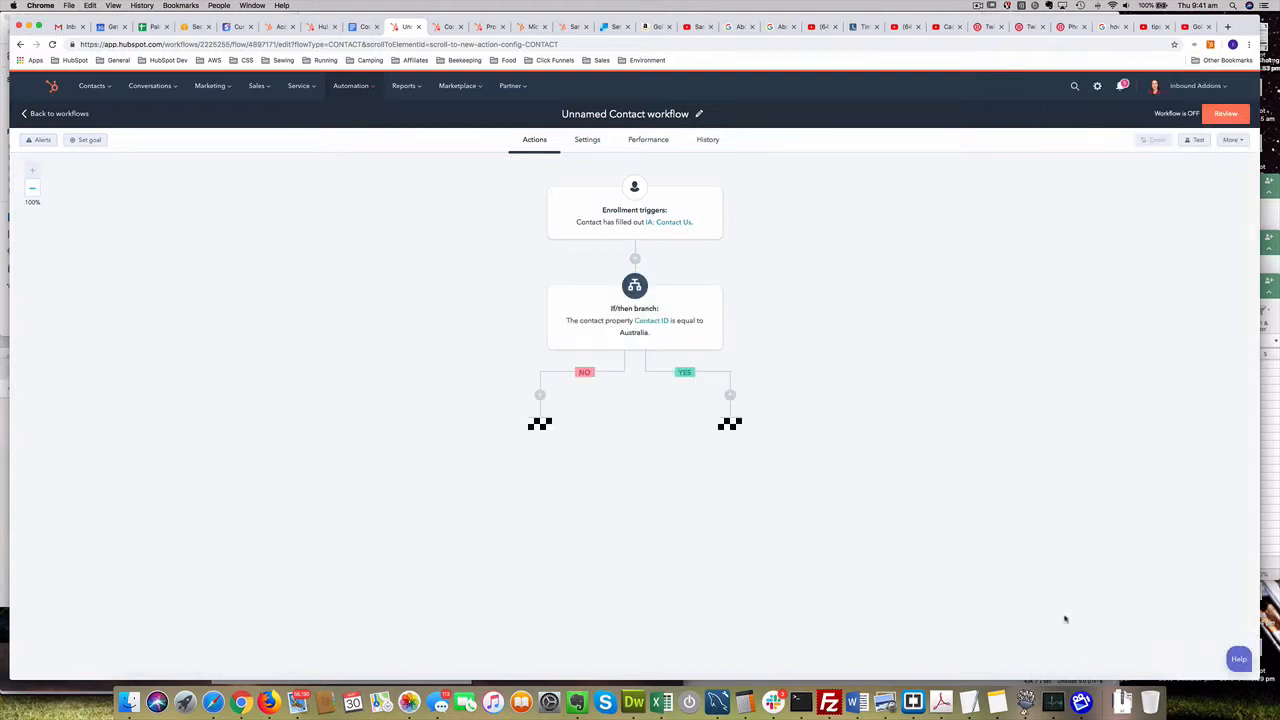
- Add a Send SMS Text Message action to the Yes branch, with the INBOUND ADDONS message thanking the contact for using the website's contact form
{"action": "left_click", "coordinate": [730, 396]}
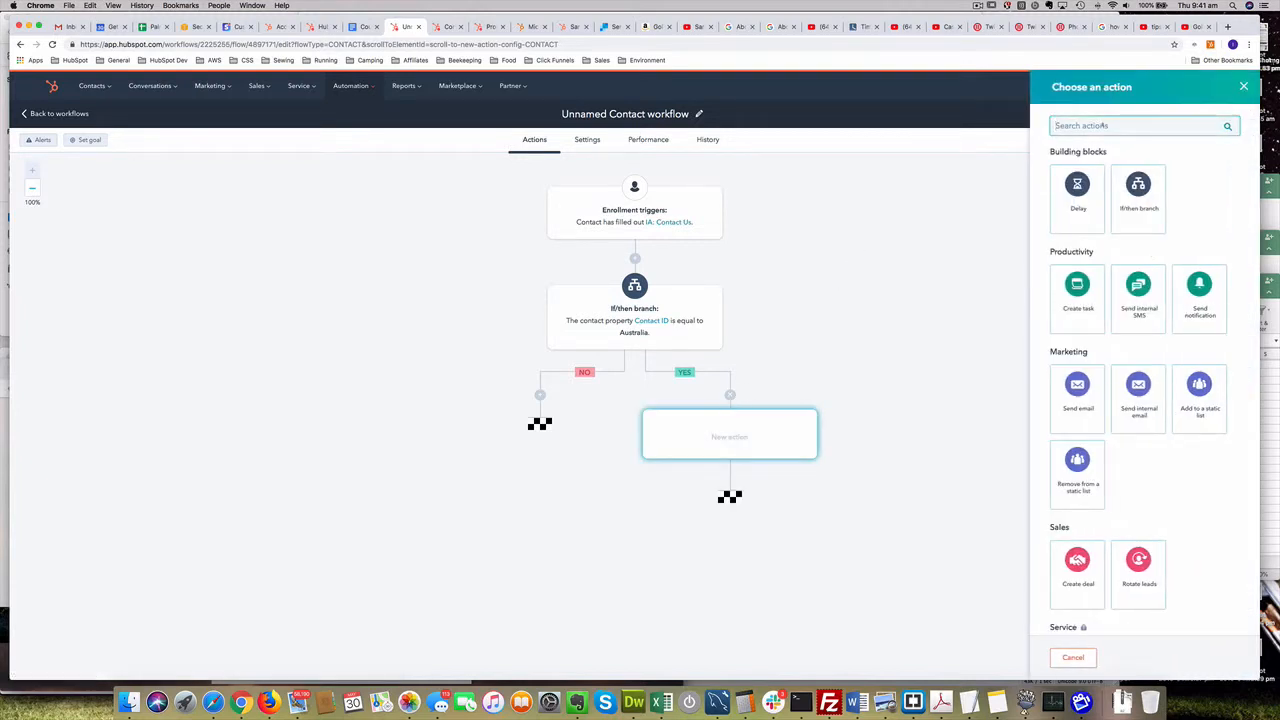
{"action": "type", "text": "sms"}
{"action": "left_click", "coordinate": [1138, 298]}
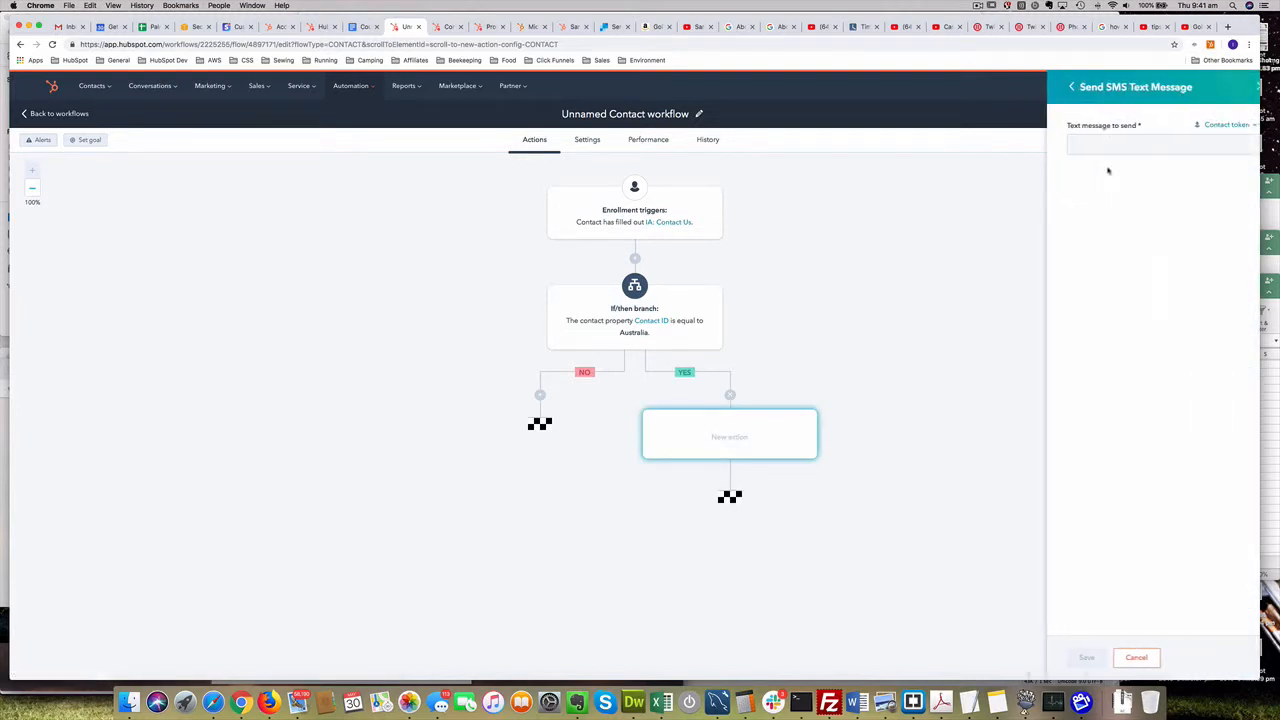
{"action": "left_click", "coordinate": [1100, 143]}
{"action": "type", "text": "[From INBOUND ADDONS] Hi Contact: First name, thanks for reaching out via the contact form on our website. I'll respond to you as soon as possible to answer your query. Cheers, Samantha"}
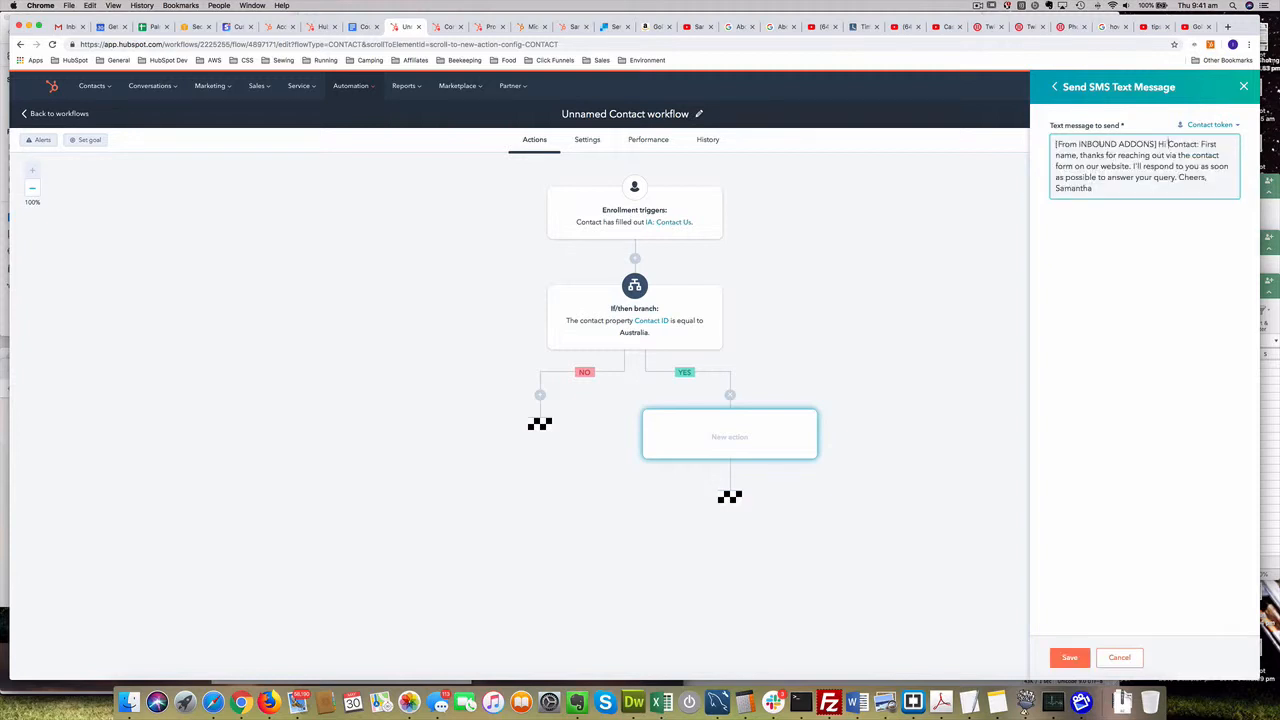
- Replace the plain "Contact: First name" text in the Yes branch message with the First name contact token, and save the action
{"action": "left_click_drag", "start_coordinate": [1167, 144], "coordinate": [1079, 156]}
{"action": "key", "text": "BackSpace"}
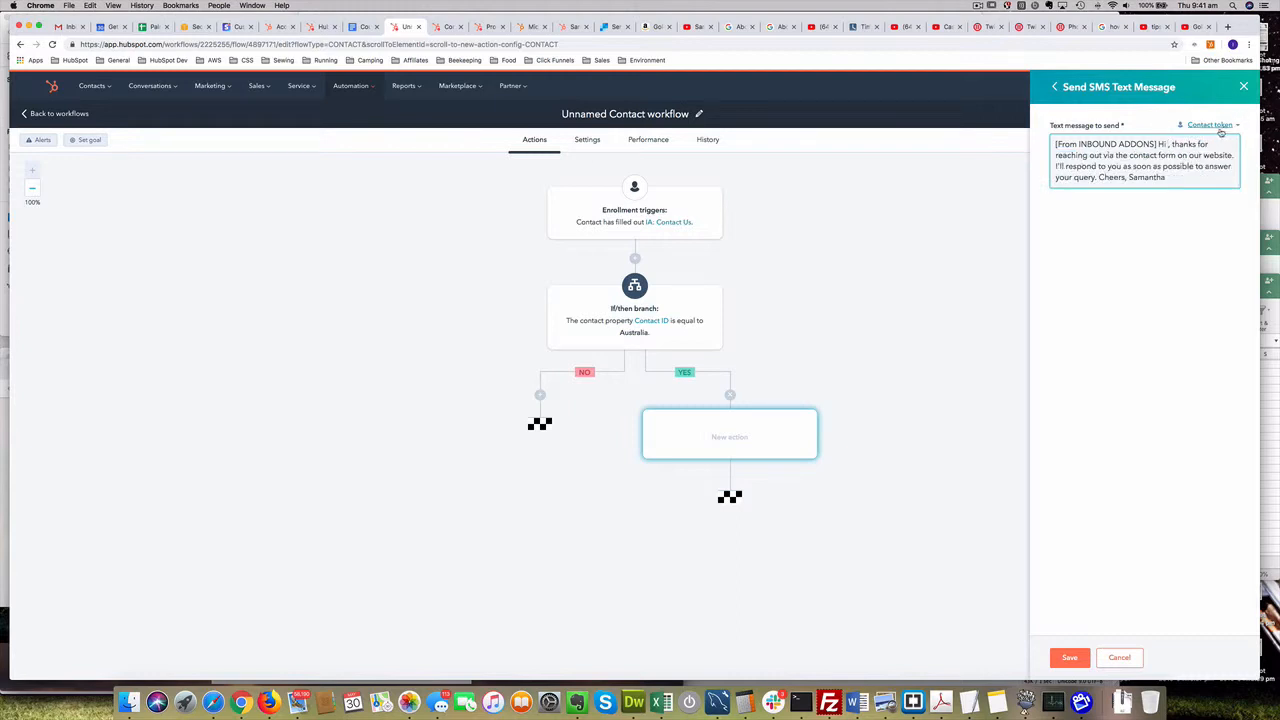
{"action": "left_click", "coordinate": [1214, 125]}
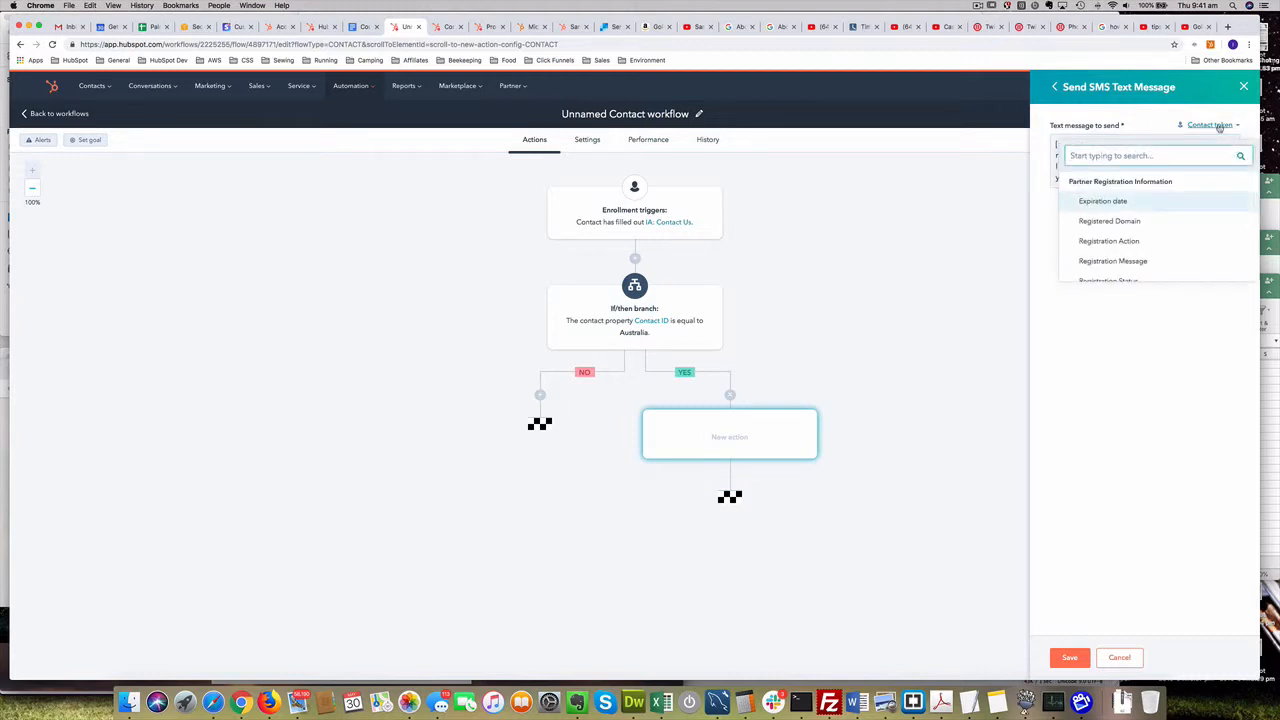
{"action": "type", "text": "first"}
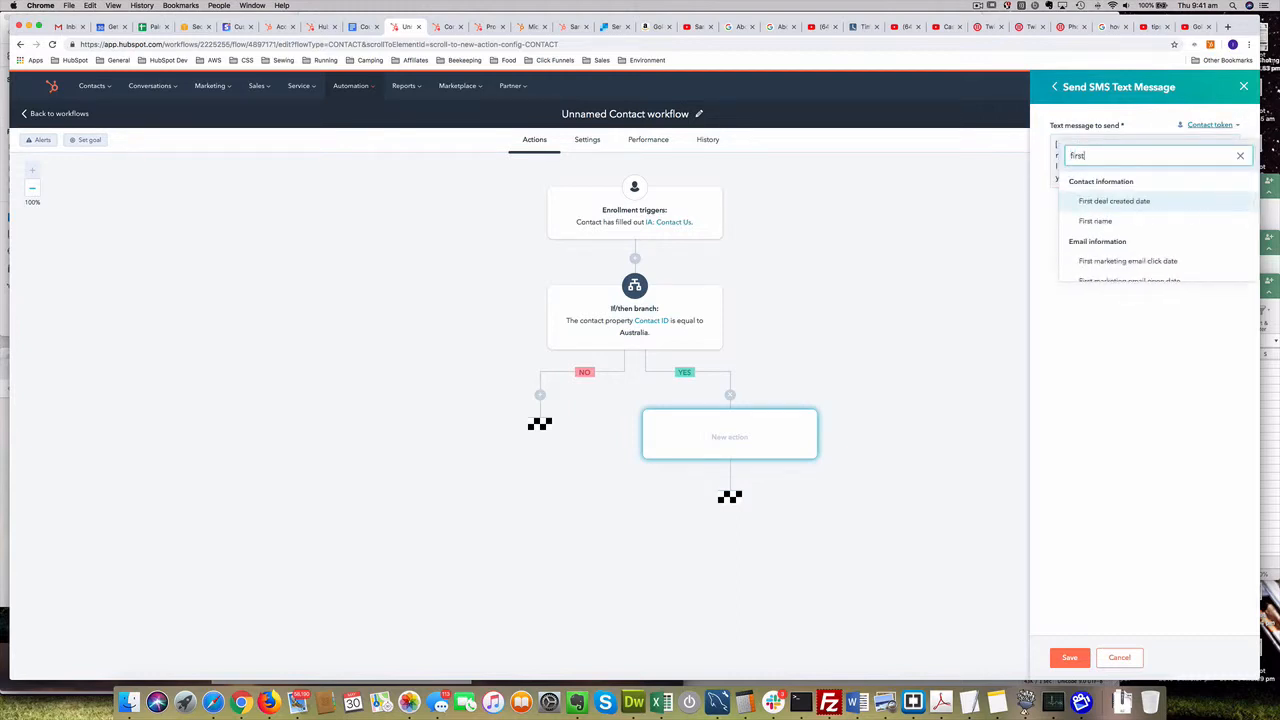
{"action": "left_click", "coordinate": [1094, 221]}
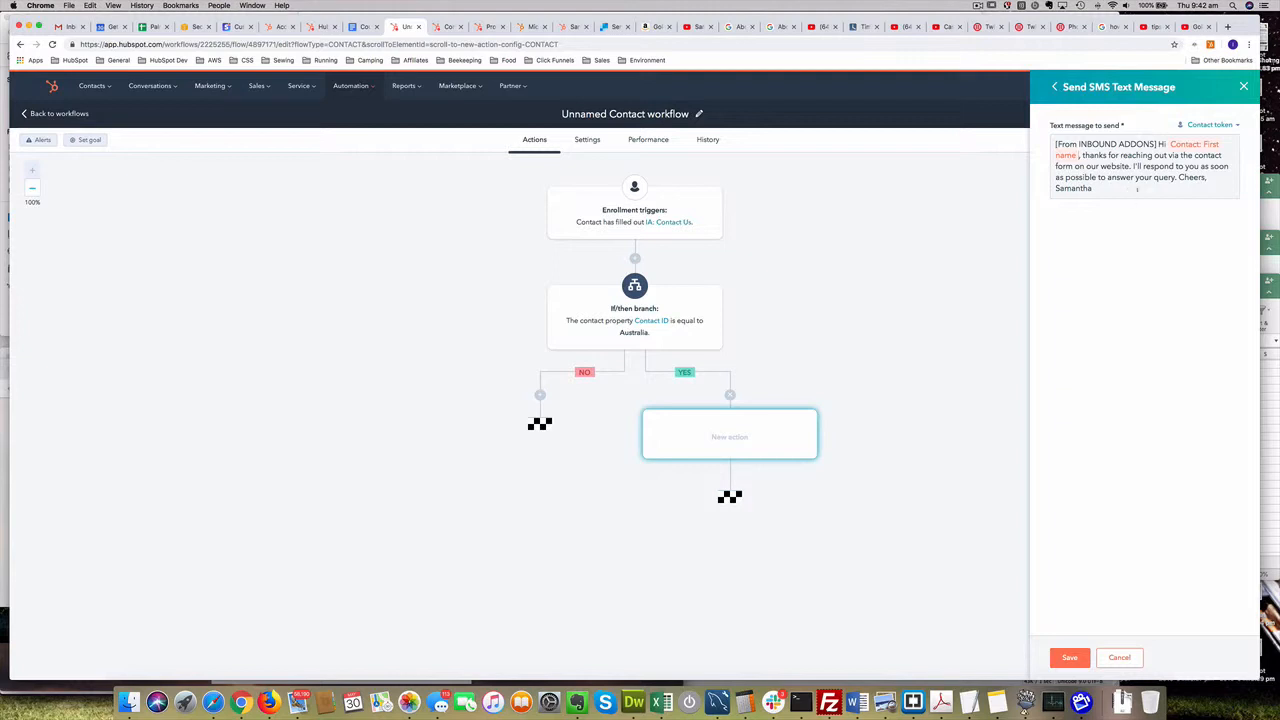
{"action": "left_click", "coordinate": [1069, 657]}
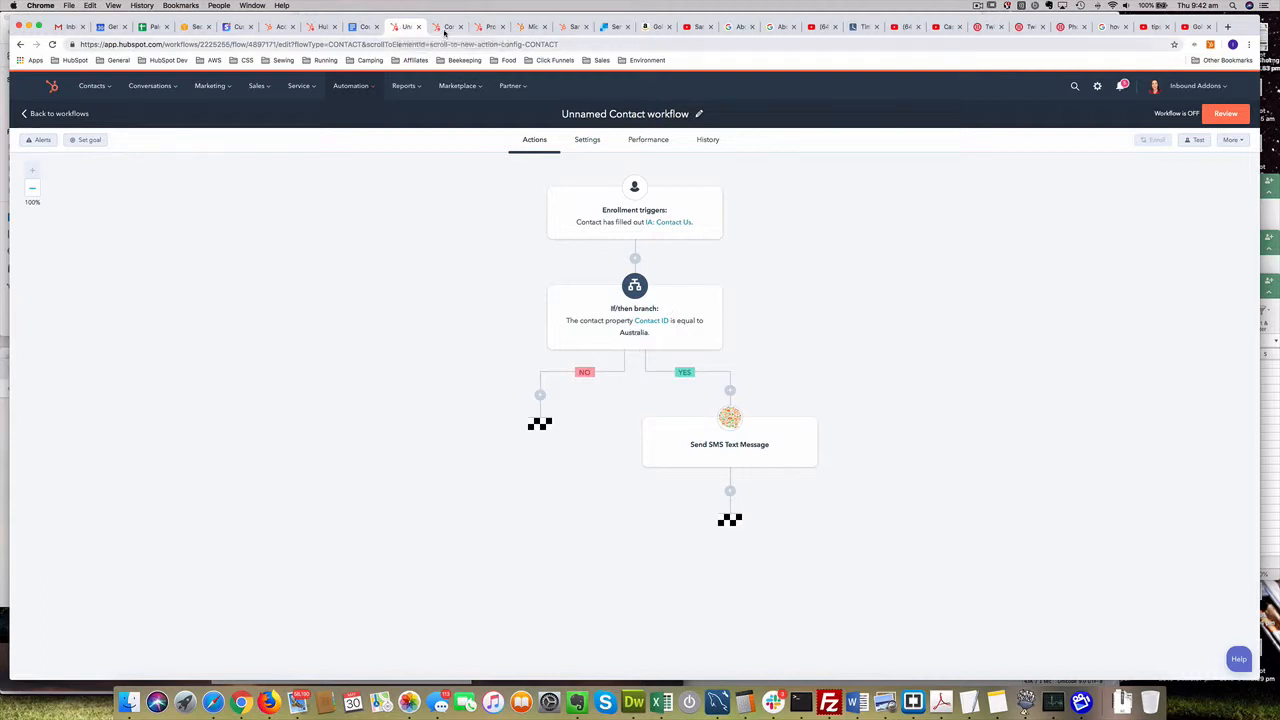
- Add a Send SMS Text Message action to the No branch, with the thank-you message that also mentions response delays due to Australian time zone differences
{"action": "left_click", "coordinate": [540, 398]}
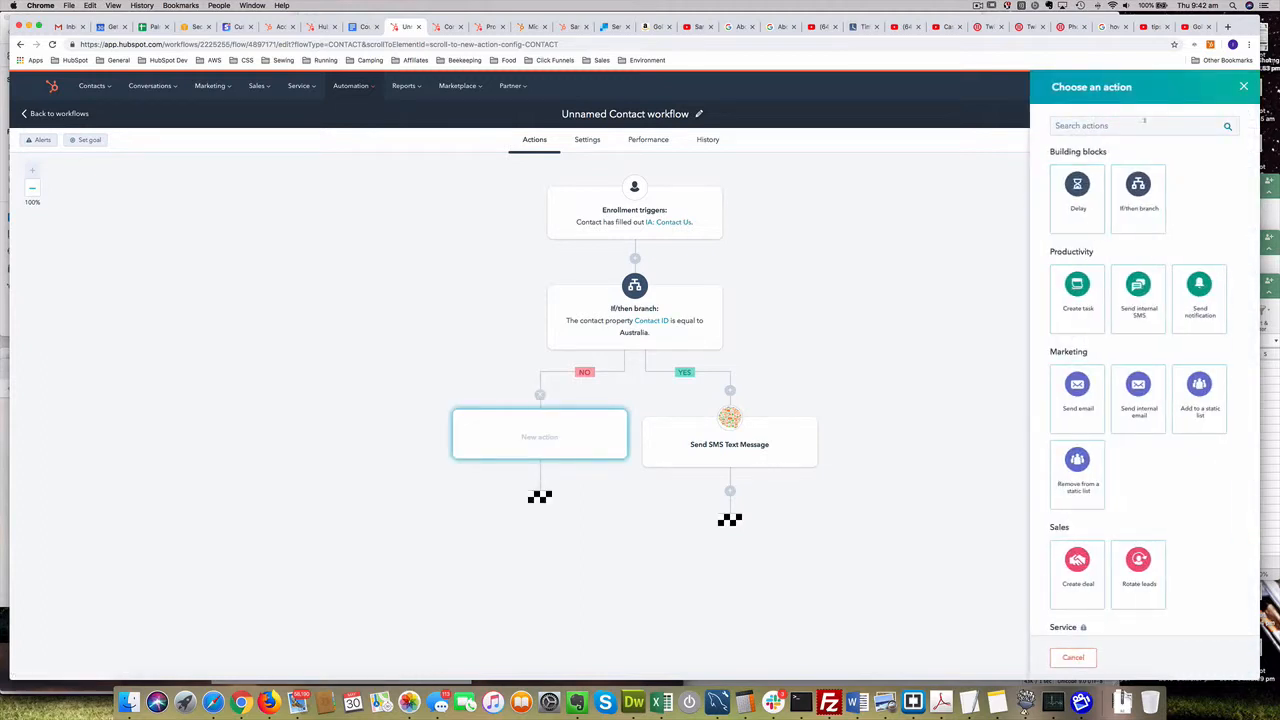
{"action": "left_click", "coordinate": [1144, 126]}
{"action": "type", "text": "ssms"}
{"action": "key", "text": "BackSpace"}
{"action": "key", "text": "BackSpace"}
{"action": "key", "text": "BackSpace"}
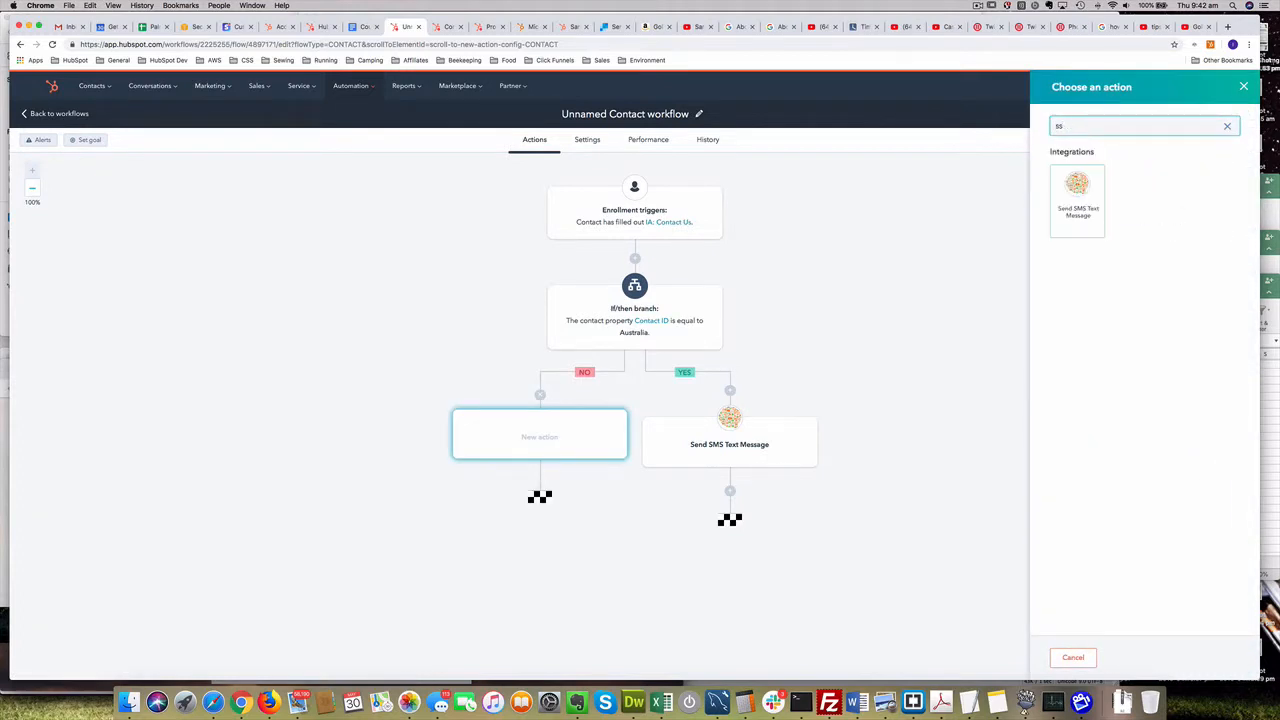
{"action": "type", "text": "ms"}
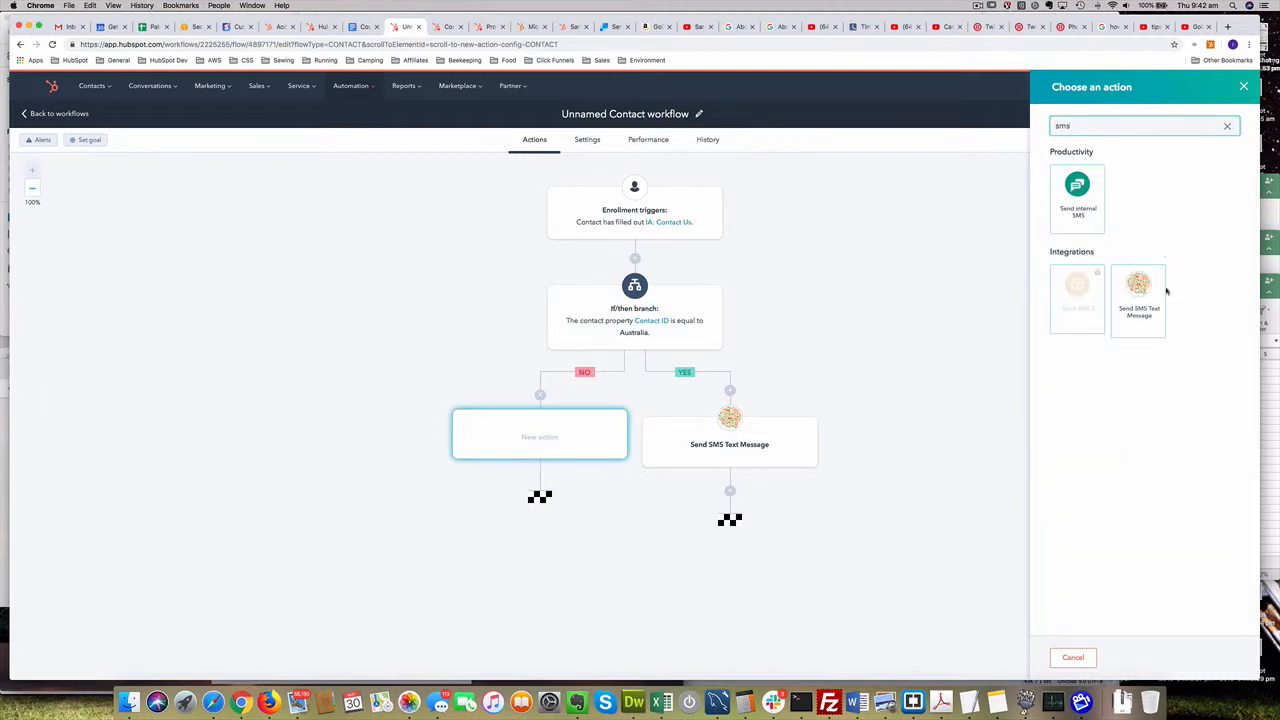
{"action": "left_click", "coordinate": [1150, 298]}
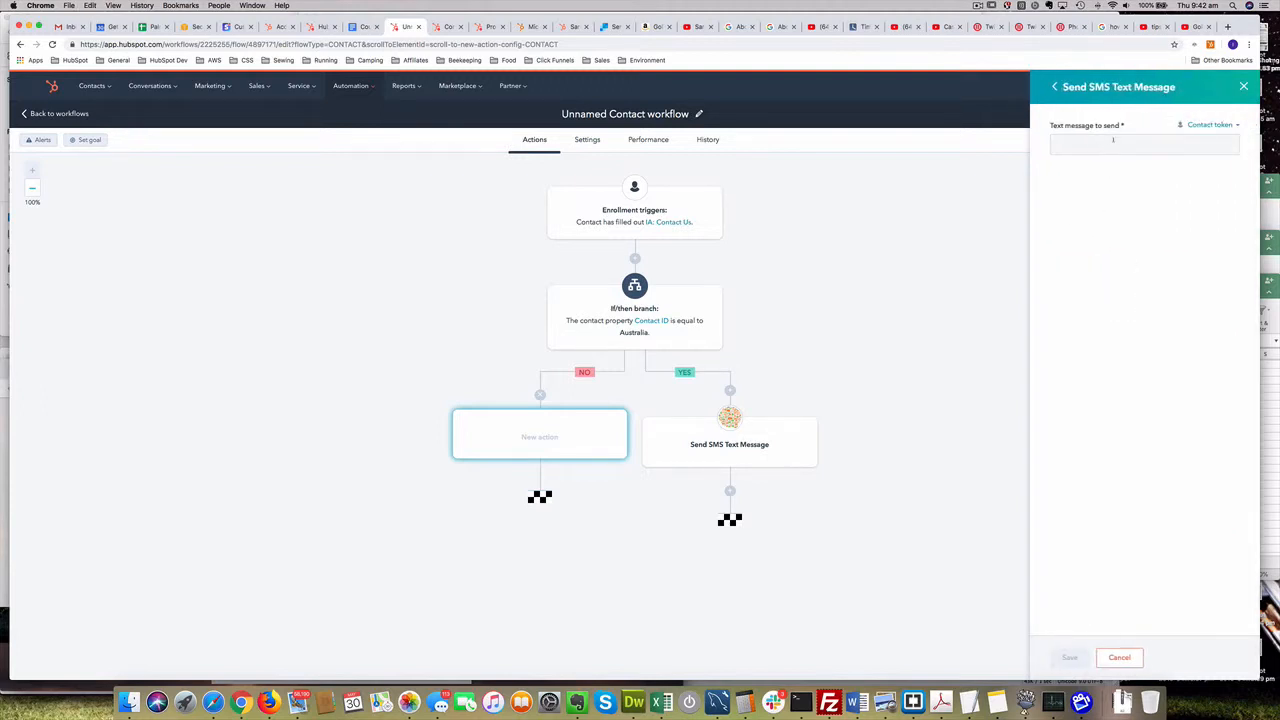
{"action": "left_click", "coordinate": [1113, 140]}
{"action": "type", "text": "[From INBOUND ADDONS] Hi Contact: First name, thanks for reaching out via the contact form on our website. I'll respond to you as soon as possible to answer your query. FYI I am based in Australia so there may be a bit of a delay in my response due to time zone differences. Just wanted to let you know. Cheers, Samantha"}
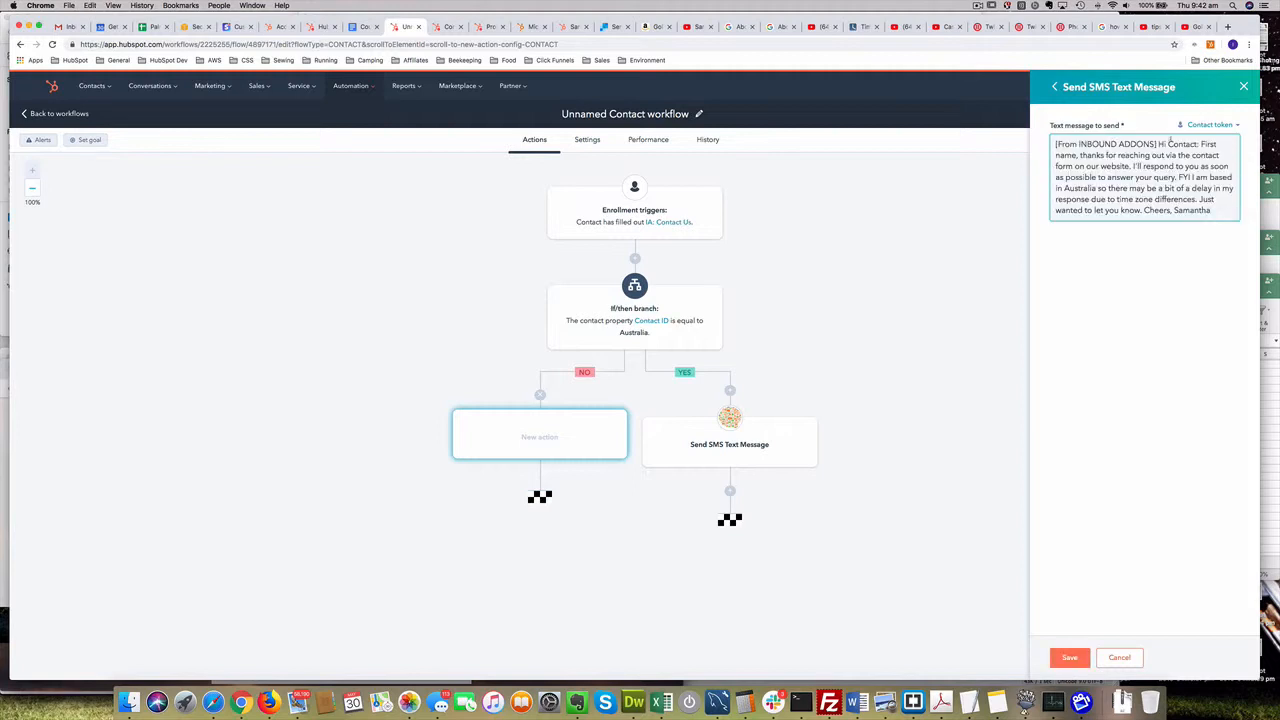
- Swap the plain name placeholder in the No branch message for the First name contact token, and save the action
{"action": "left_click_drag", "start_coordinate": [1167, 144], "coordinate": [1077, 156]}
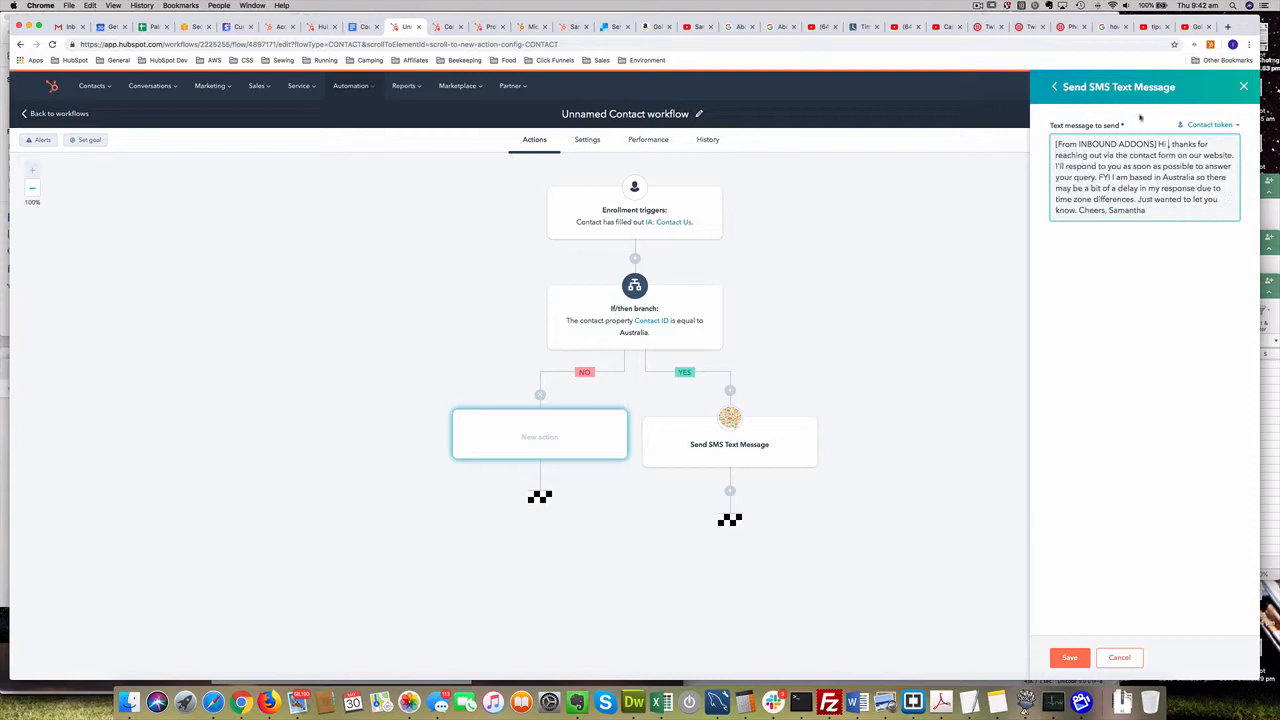
{"action": "left_click", "coordinate": [1208, 124]}
{"action": "type", "text": "first"}
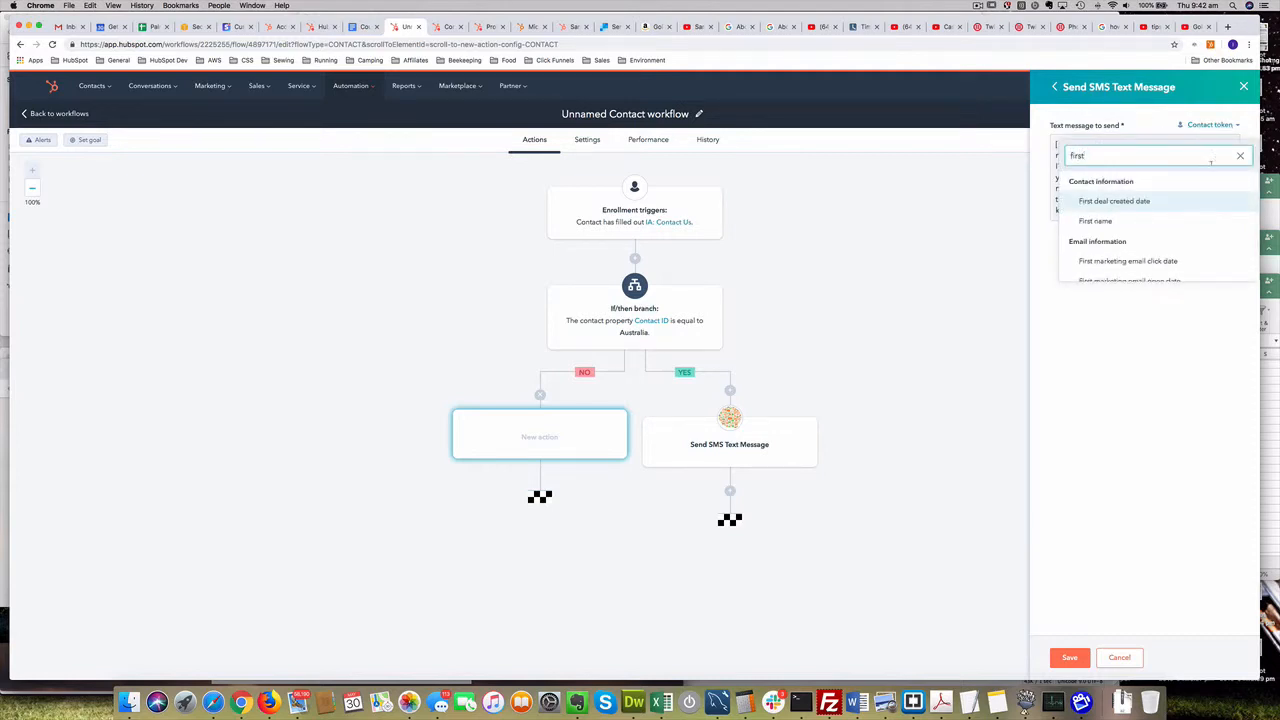
{"action": "left_click", "coordinate": [1110, 222]}
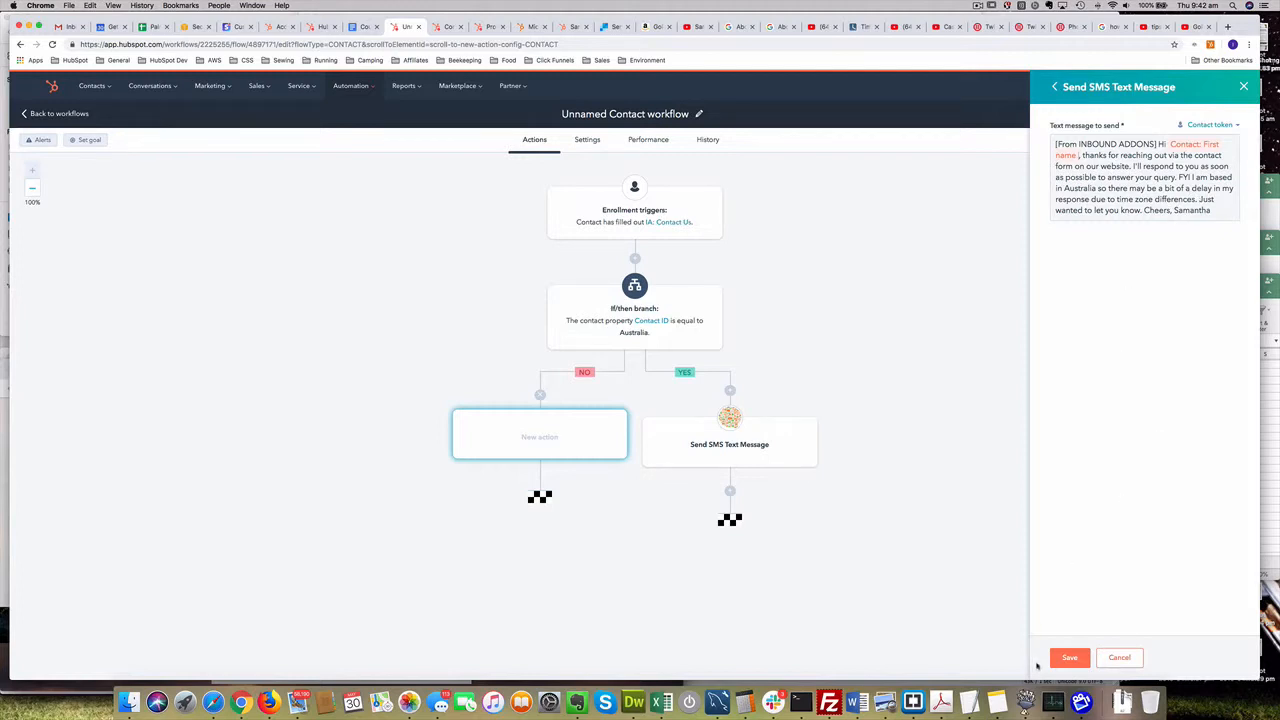
{"action": "left_click", "coordinate": [1069, 658]}
{"action": "left_click", "coordinate": [1069, 657]}
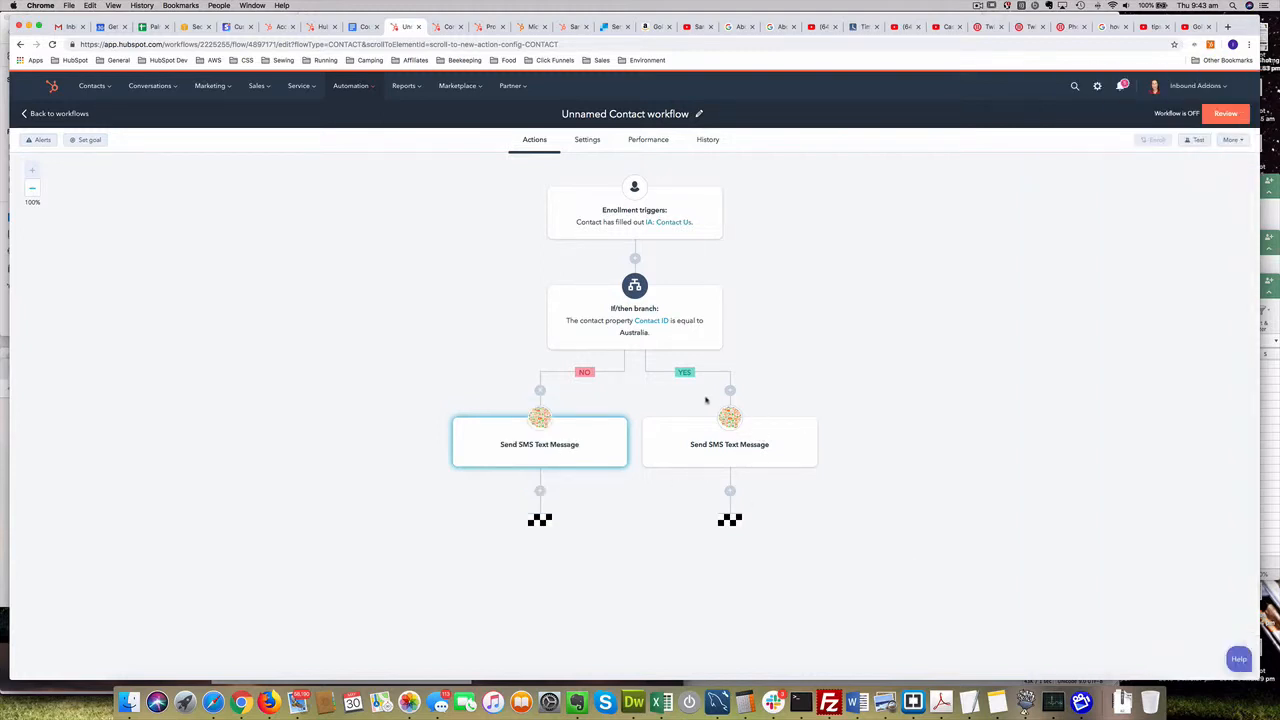
- After the Yes branch SMS, add an action enrolling contacts in the "Australian SMS follow up actions" workflow, and inspect that action's error details
{"action": "left_click", "coordinate": [731, 492]}
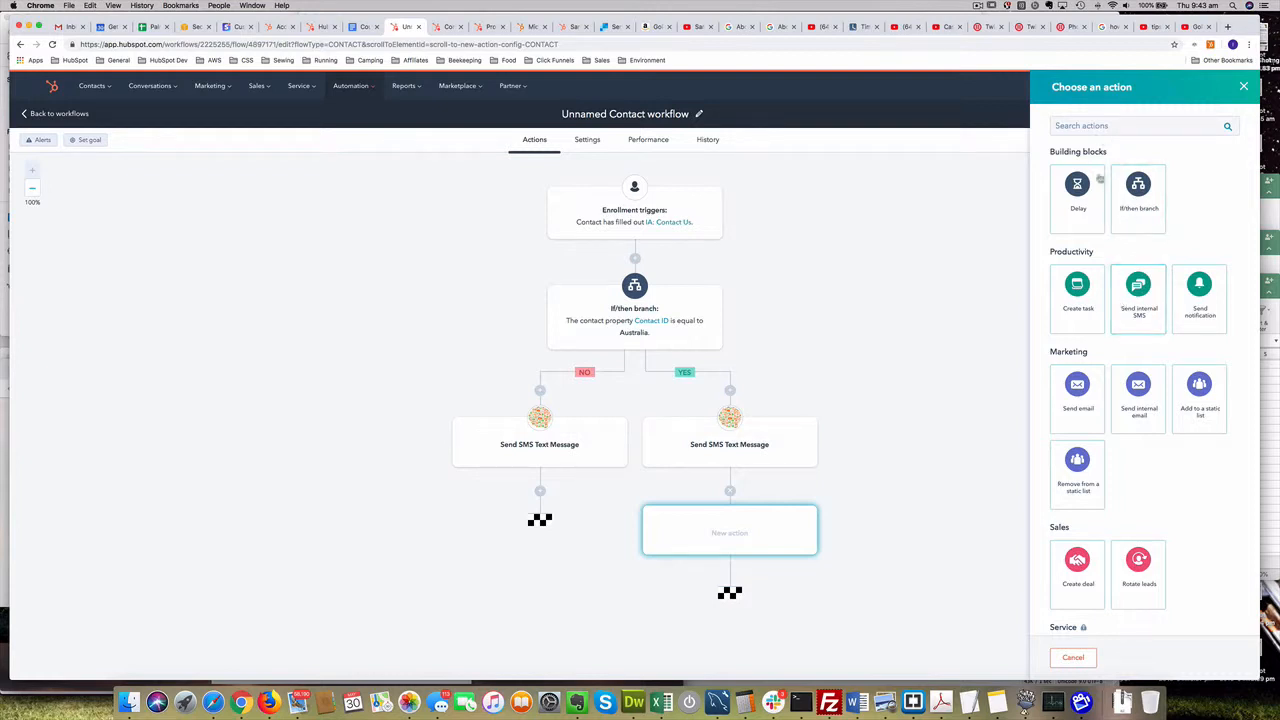
{"action": "left_click", "coordinate": [1120, 125]}
{"action": "type", "text": "wor"}
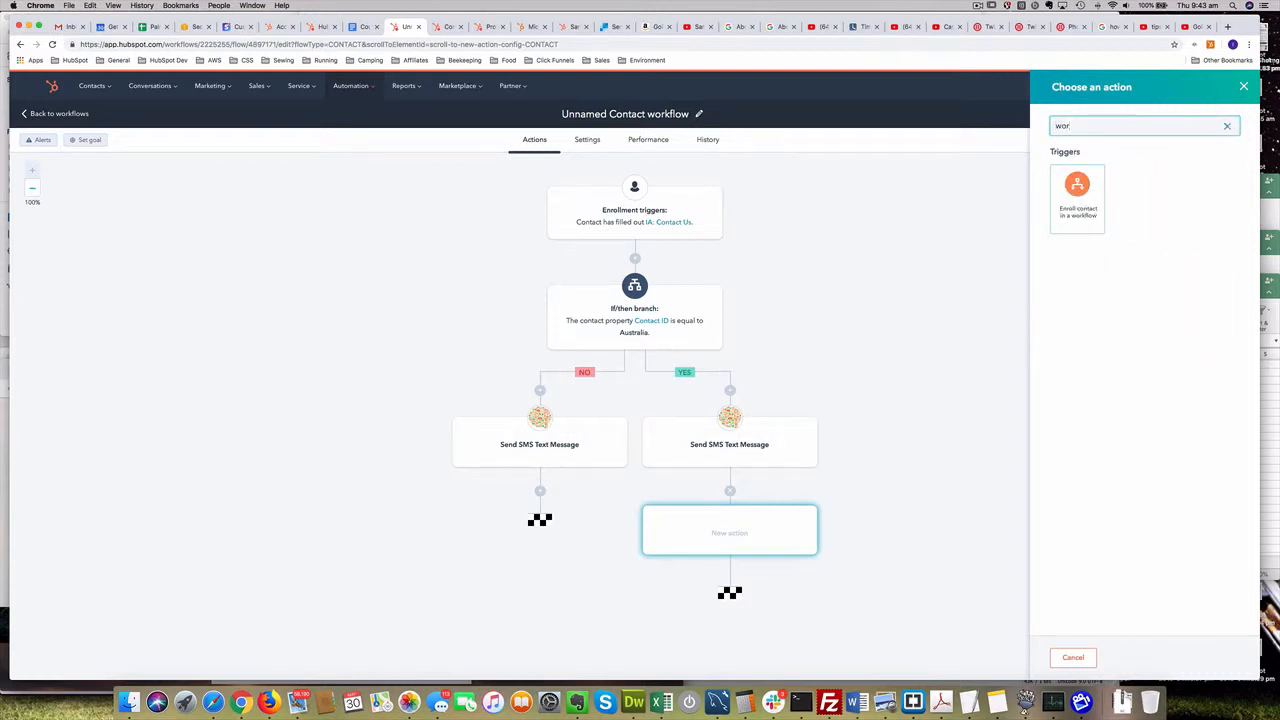
{"action": "left_click", "coordinate": [1081, 192]}
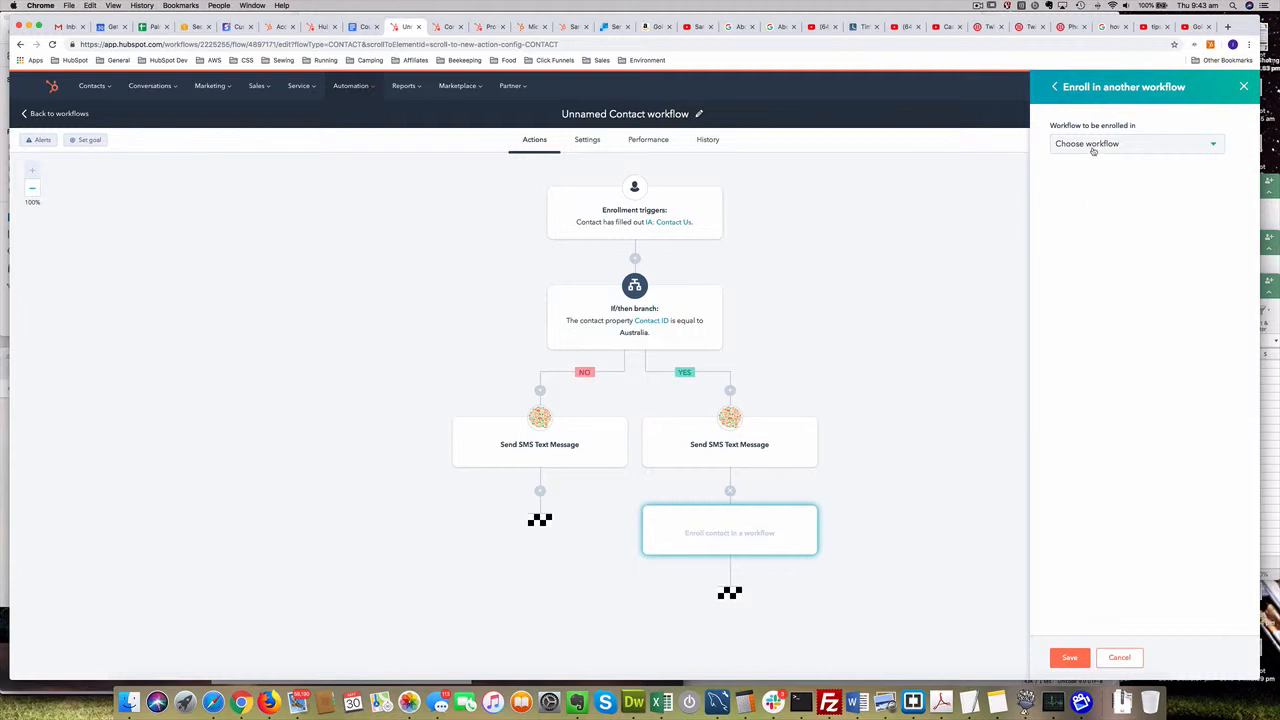
{"action": "left_click", "coordinate": [1093, 147]}
{"action": "left_click", "coordinate": [1001, 204]}
{"action": "left_click", "coordinate": [1068, 658]}
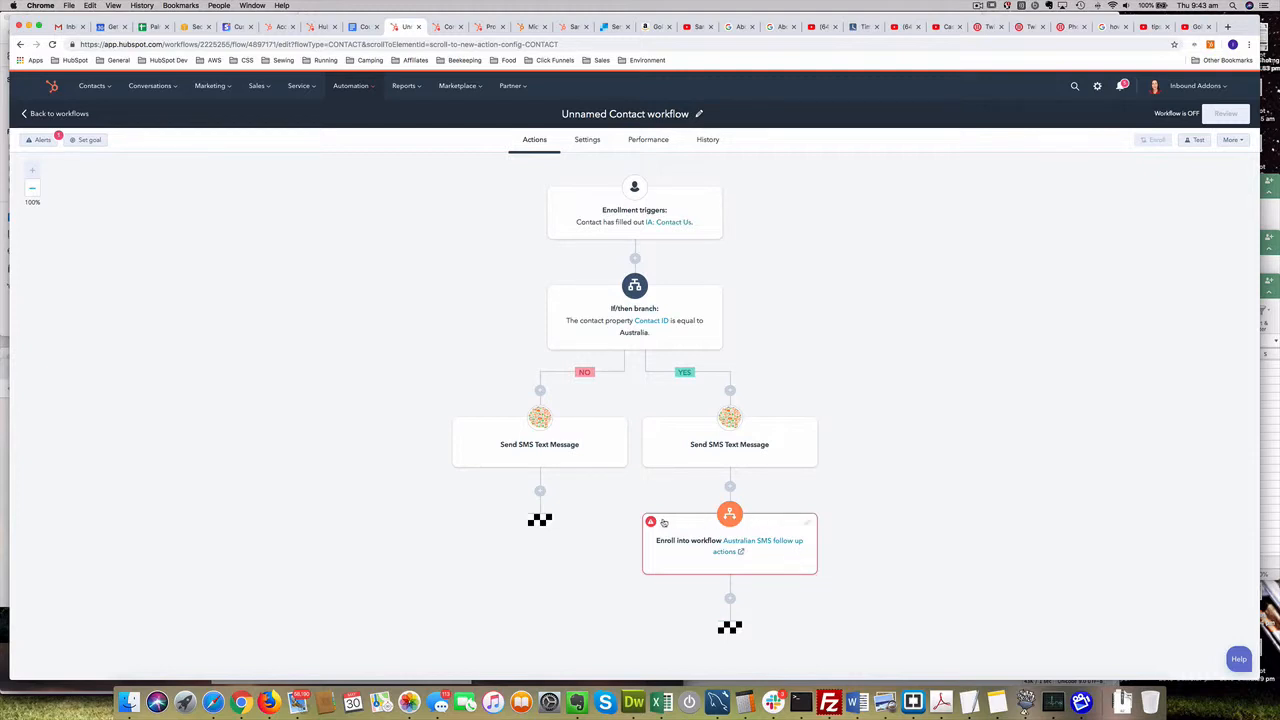
{"action": "left_click", "coordinate": [651, 522]}
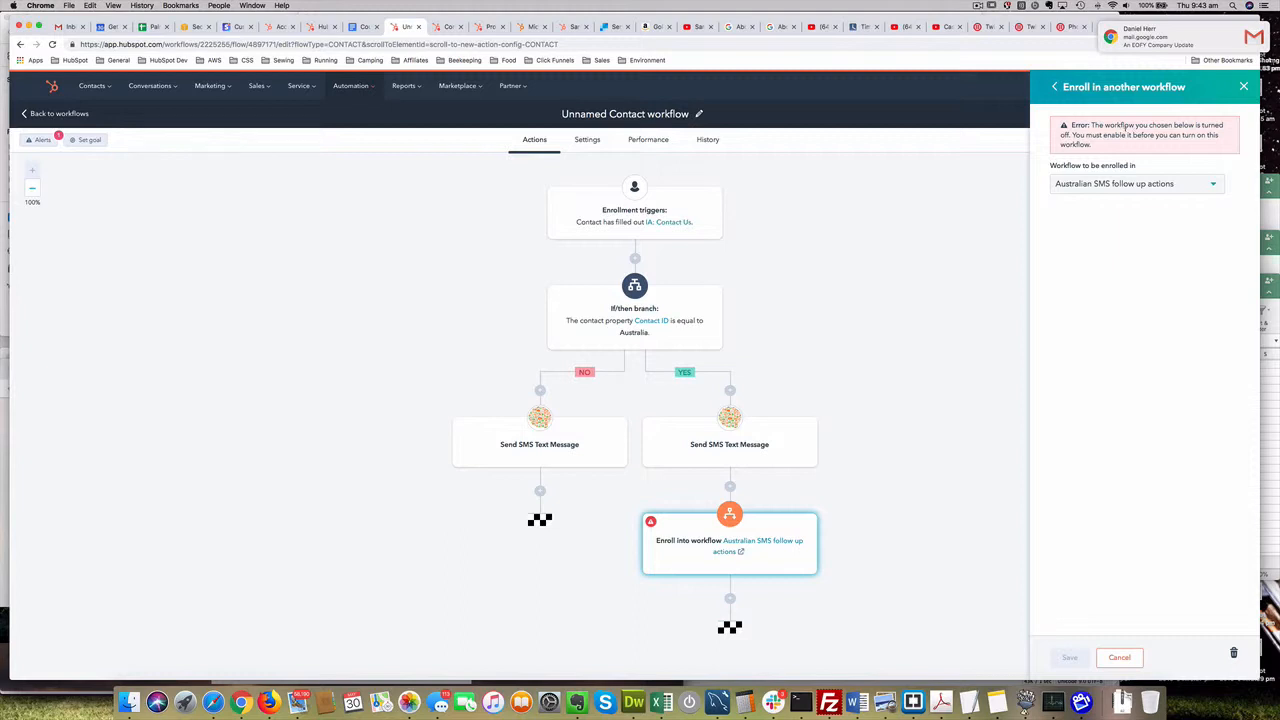
{"action": "left_click", "coordinate": [1119, 658]}
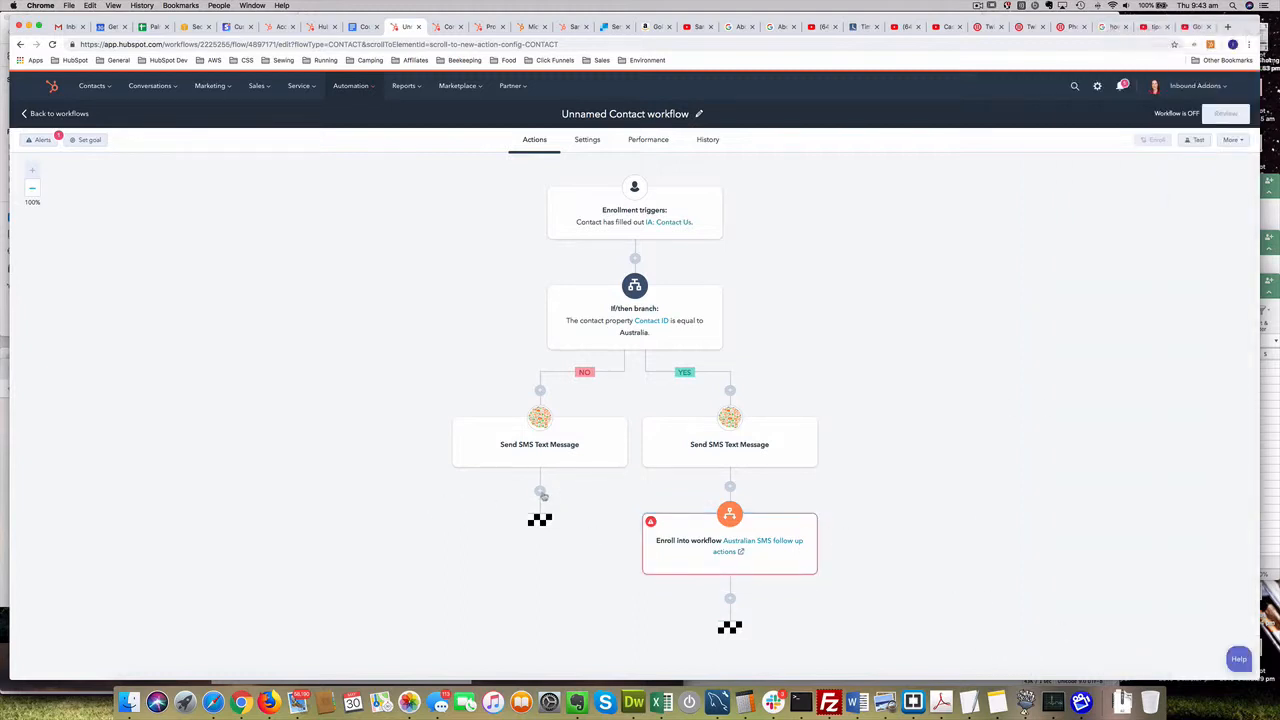
- Add an action that enrolls contacts in another workflow after the No branch SMS
{"action": "left_click", "coordinate": [540, 490]}
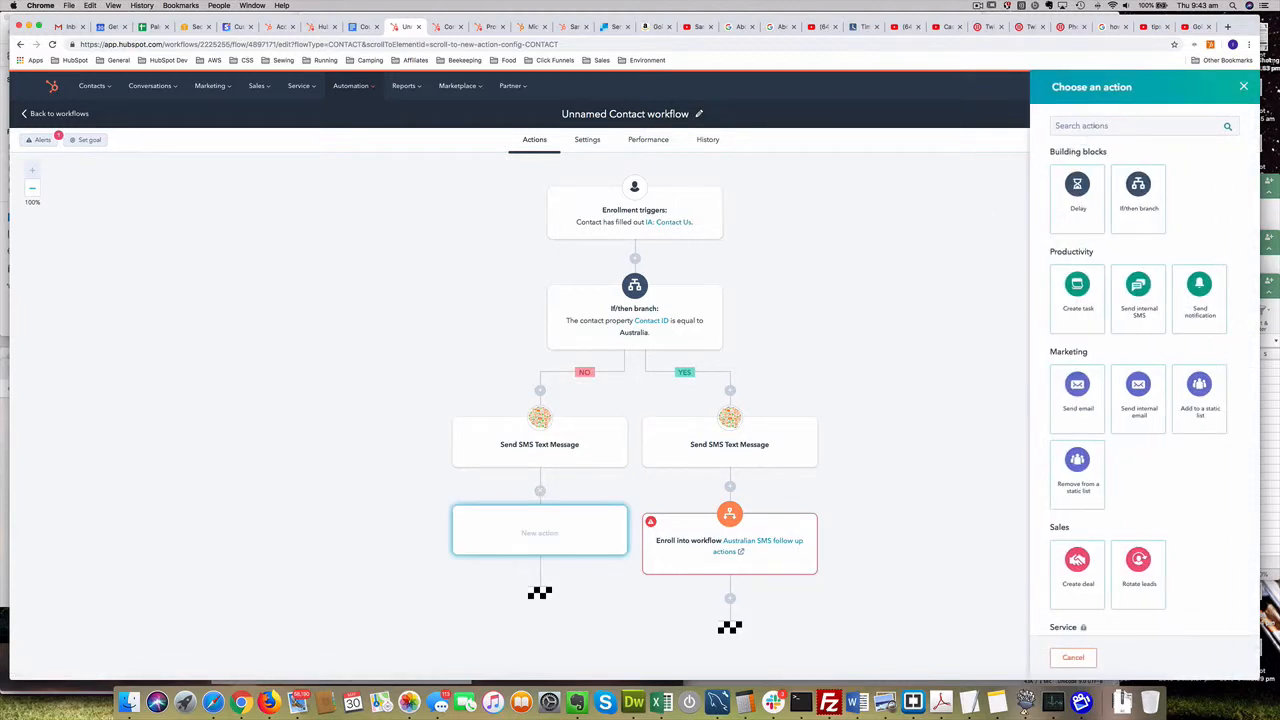
{"action": "left_click", "coordinate": [1104, 126]}
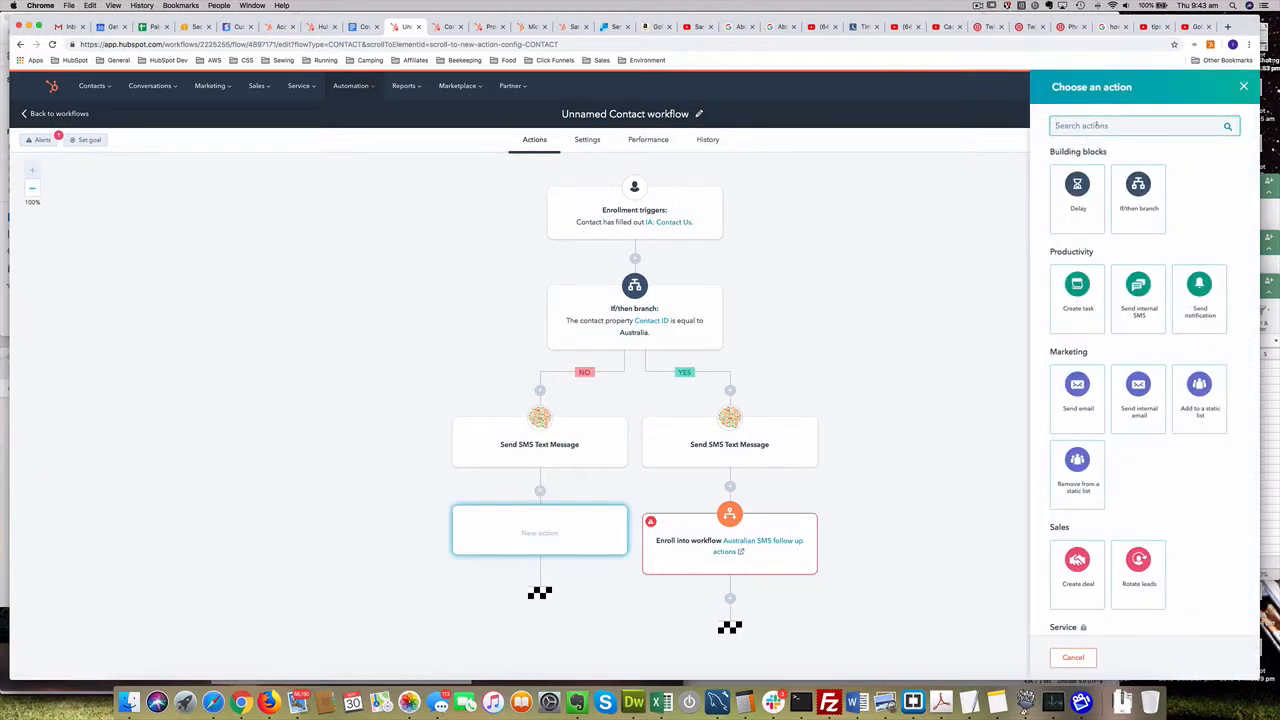
{"action": "type", "text": "us"}
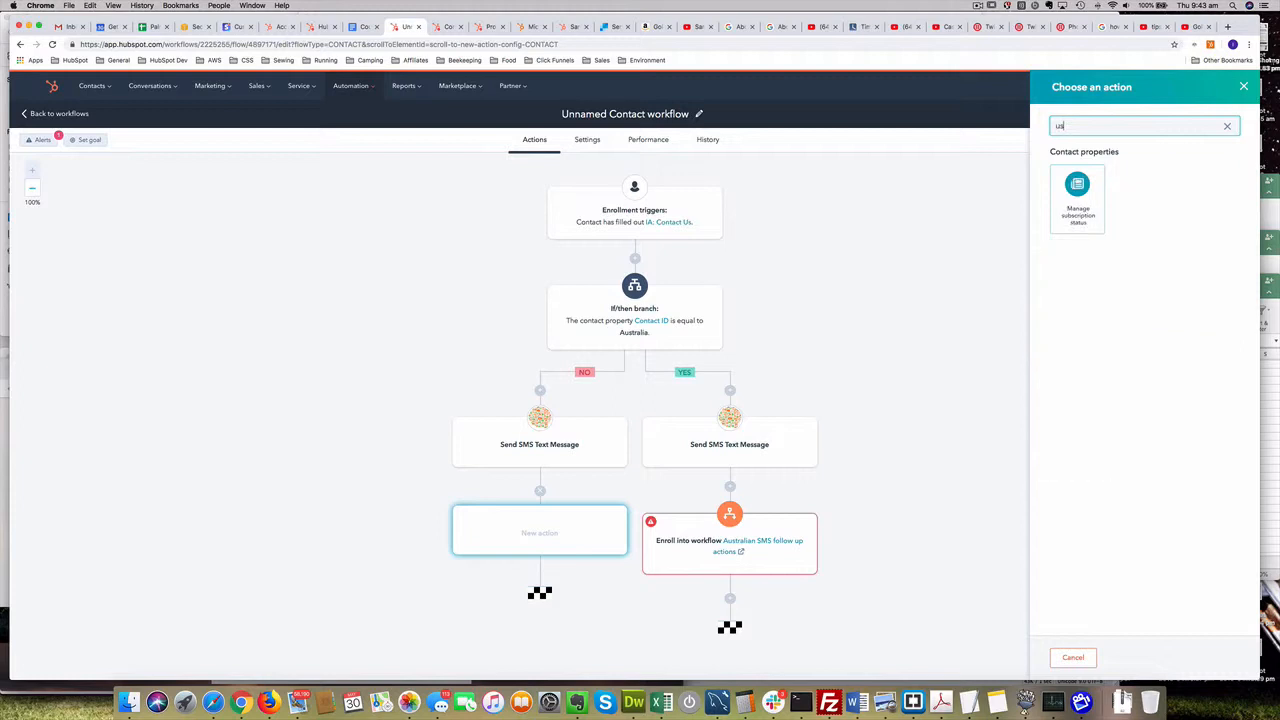
{"action": "key", "text": "BackSpace"}
{"action": "key", "text": "BackSpace"}
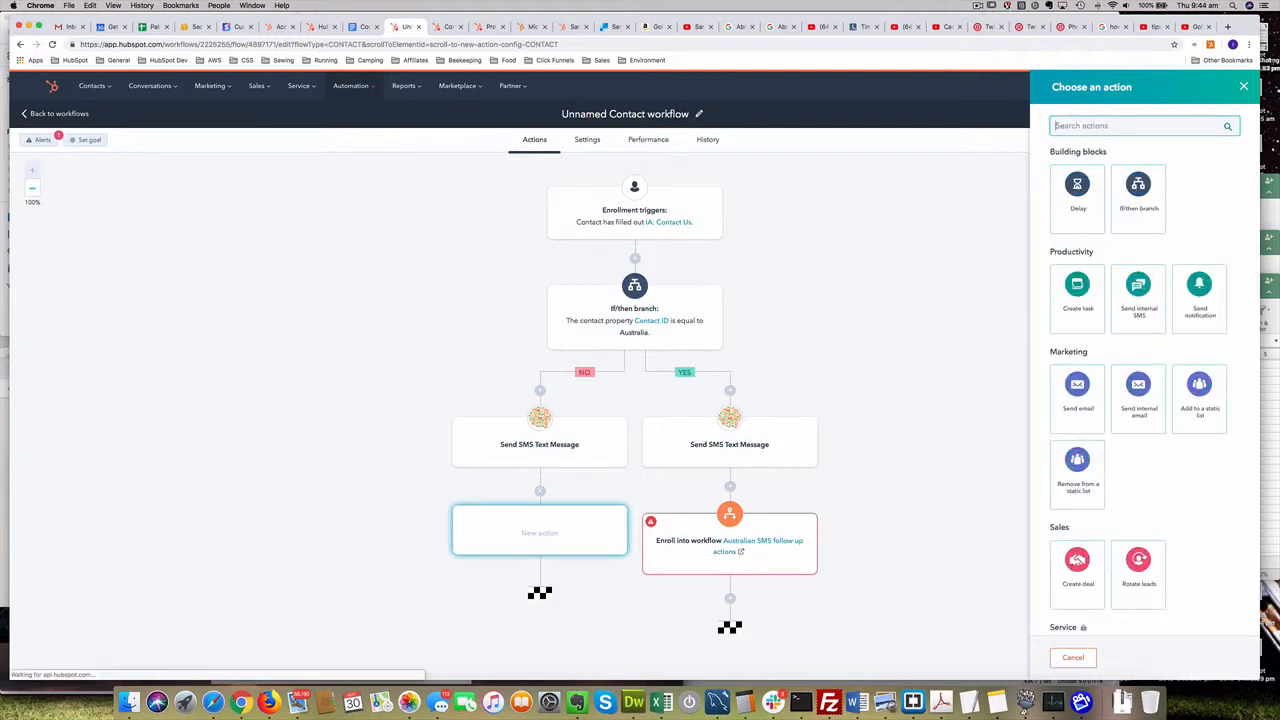
{"action": "type", "text": "work"}
{"action": "left_click", "coordinate": [1076, 192]}
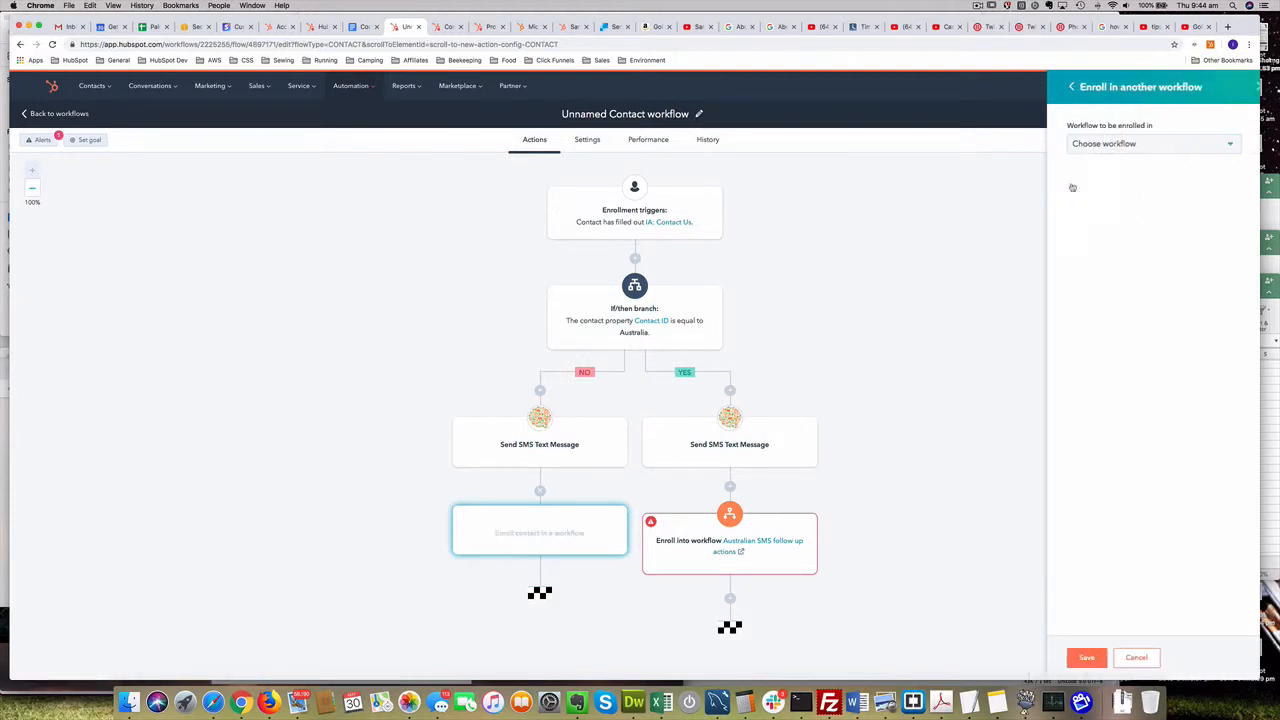
- Set "US SMS follow up actions" as the workflow for the No branch enrollment, and save the action
{"action": "left_click", "coordinate": [1123, 145]}
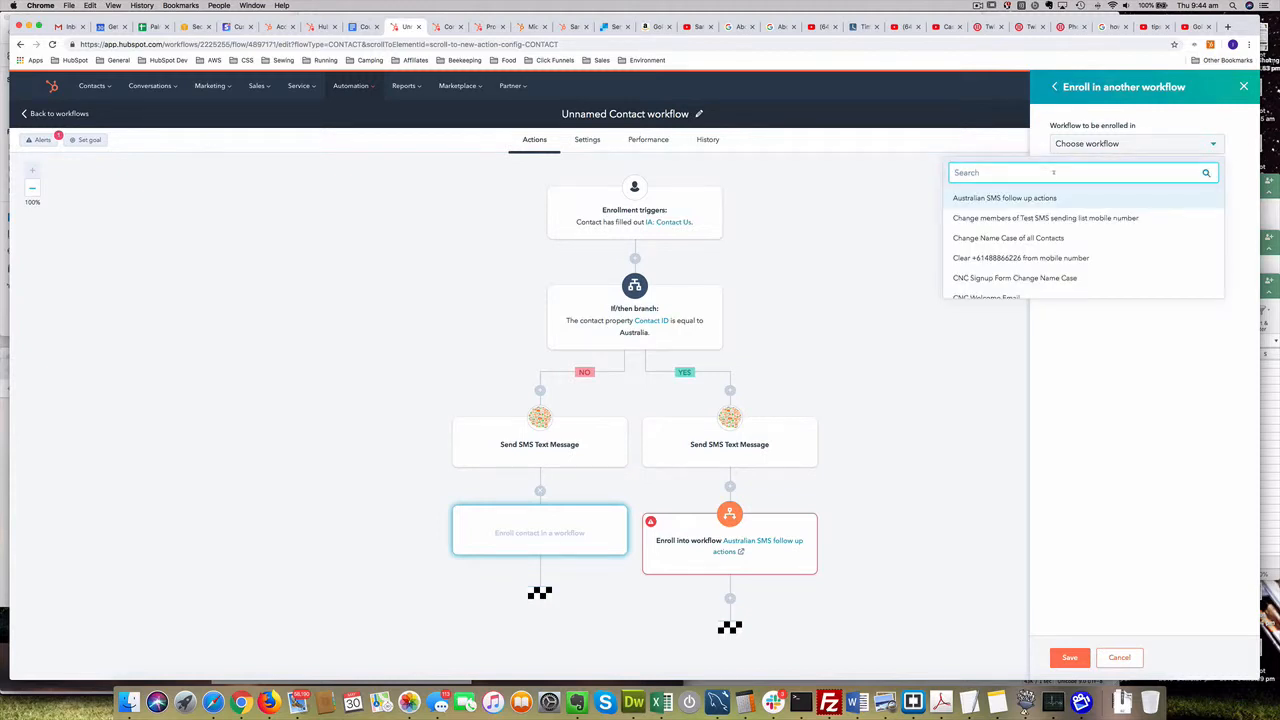
{"action": "type", "text": "us"}
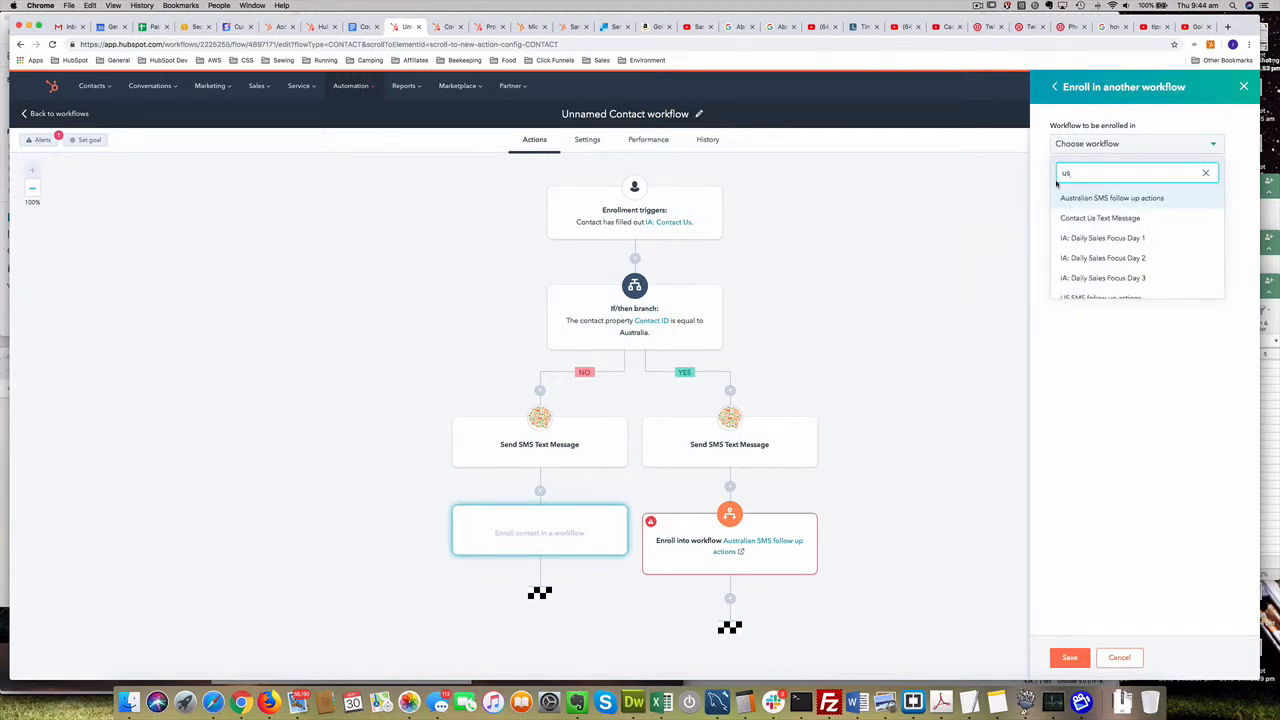
{"action": "scroll", "coordinate": [1086, 260], "scroll_direction": "down", "scroll_amount": 1}
{"action": "left_click", "coordinate": [1098, 288]}
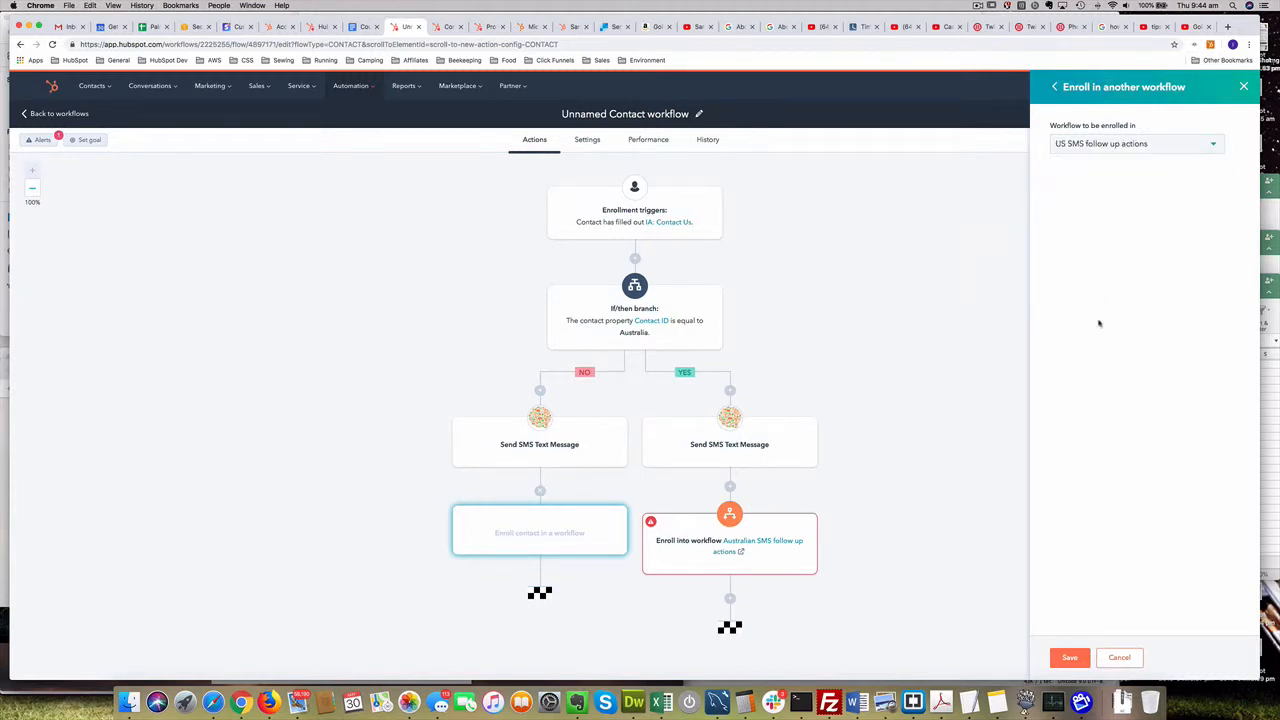
{"action": "left_click", "coordinate": [1069, 658]}
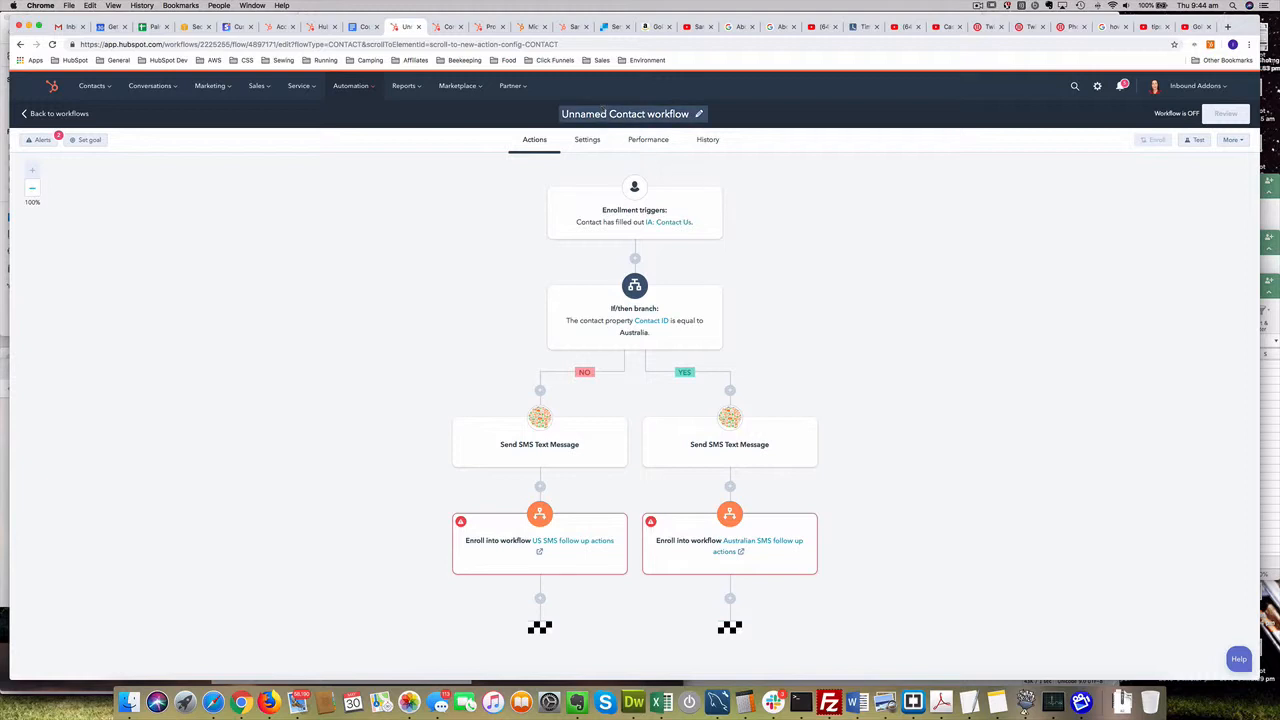
- Rename the workflow as "Contact US Follow up"
{"action": "double_click", "coordinate": [627, 114]}
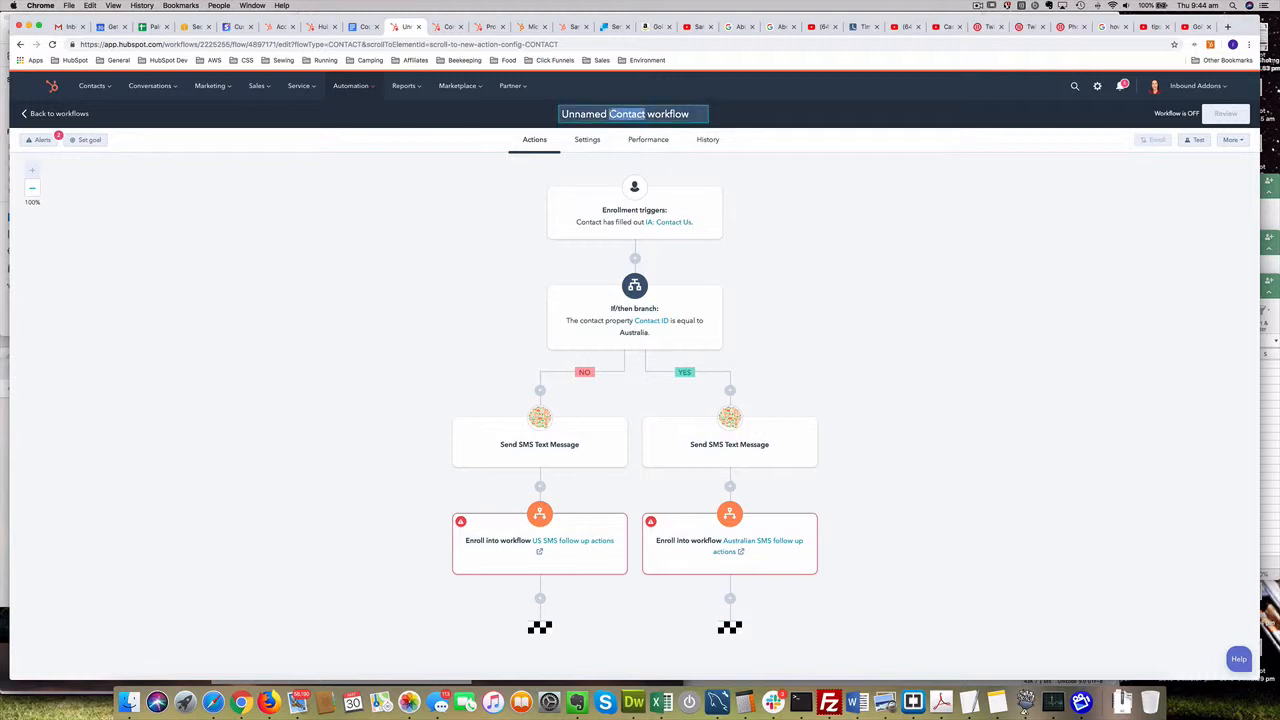
{"action": "left_click", "coordinate": [690, 114]}
{"action": "key", "text": "super+a"}
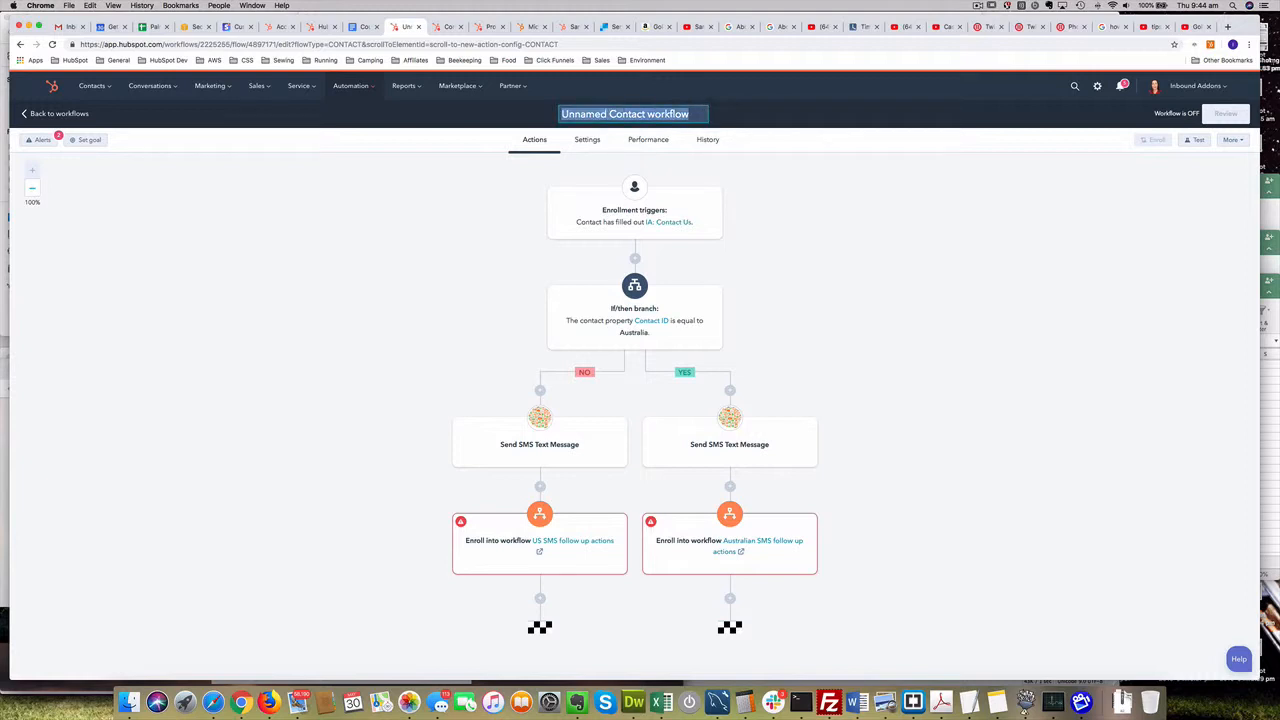
{"action": "type", "text": "Contact US "}
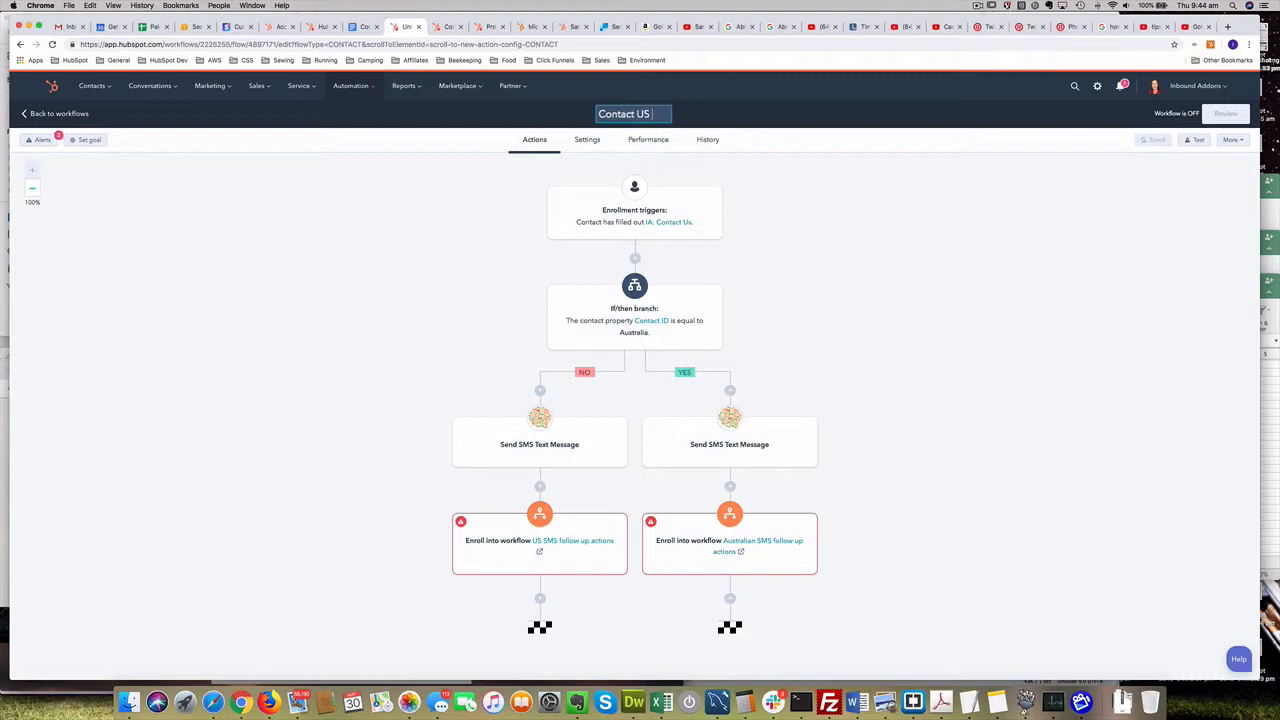
{"action": "type", "text": "Follow up"}
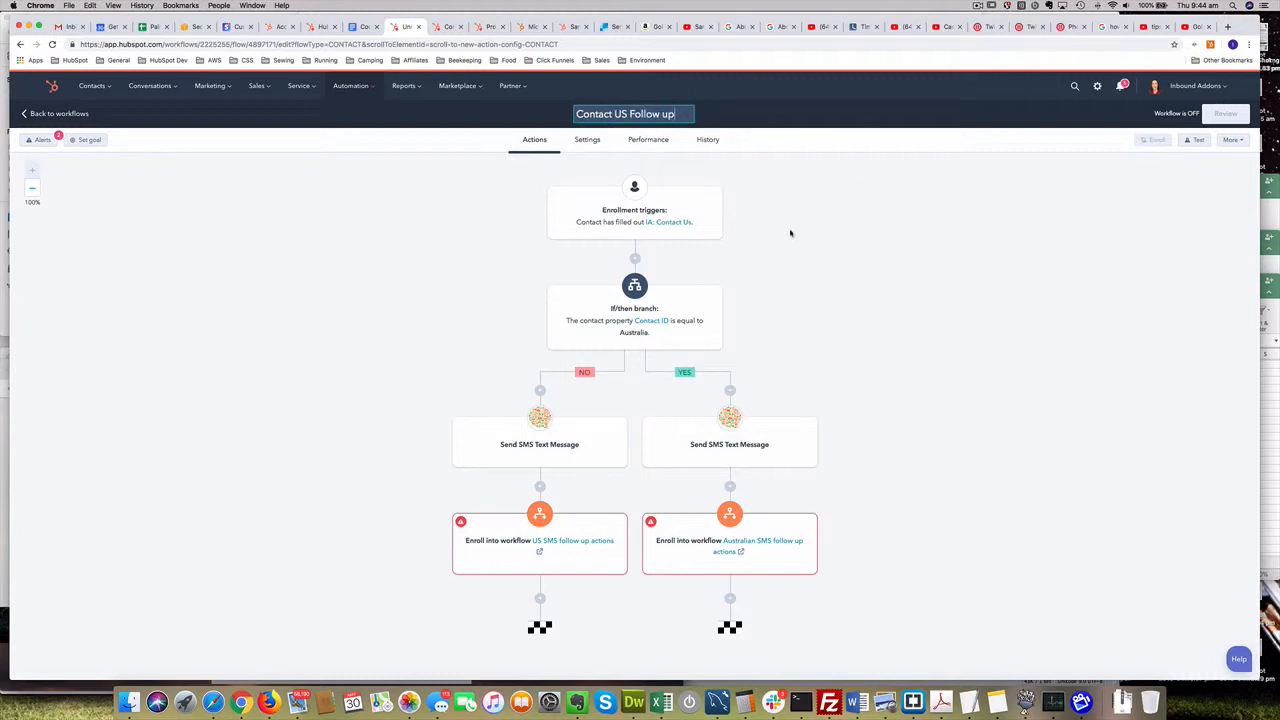
{"action": "key", "text": "Return"}
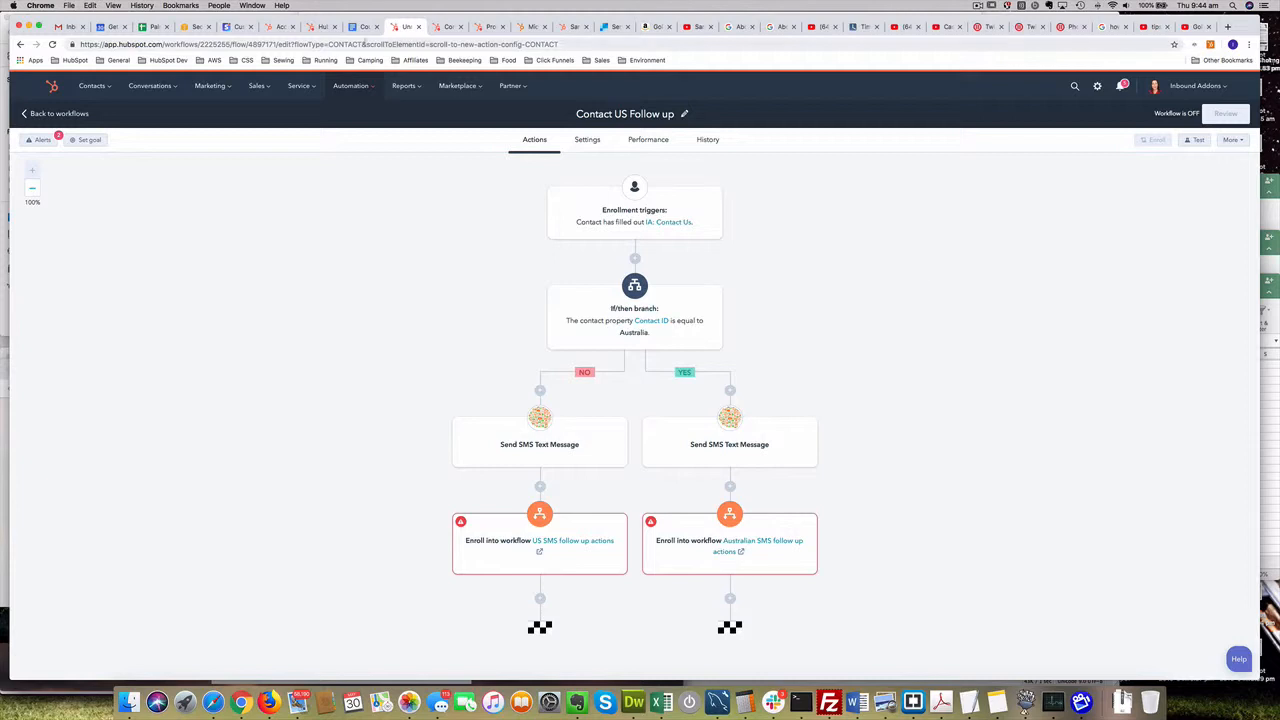
- Review the workflow, choose to enroll only contacts who meet the trigger criteria after activation, and turn it on
{"action": "left_click", "coordinate": [402, 29]}
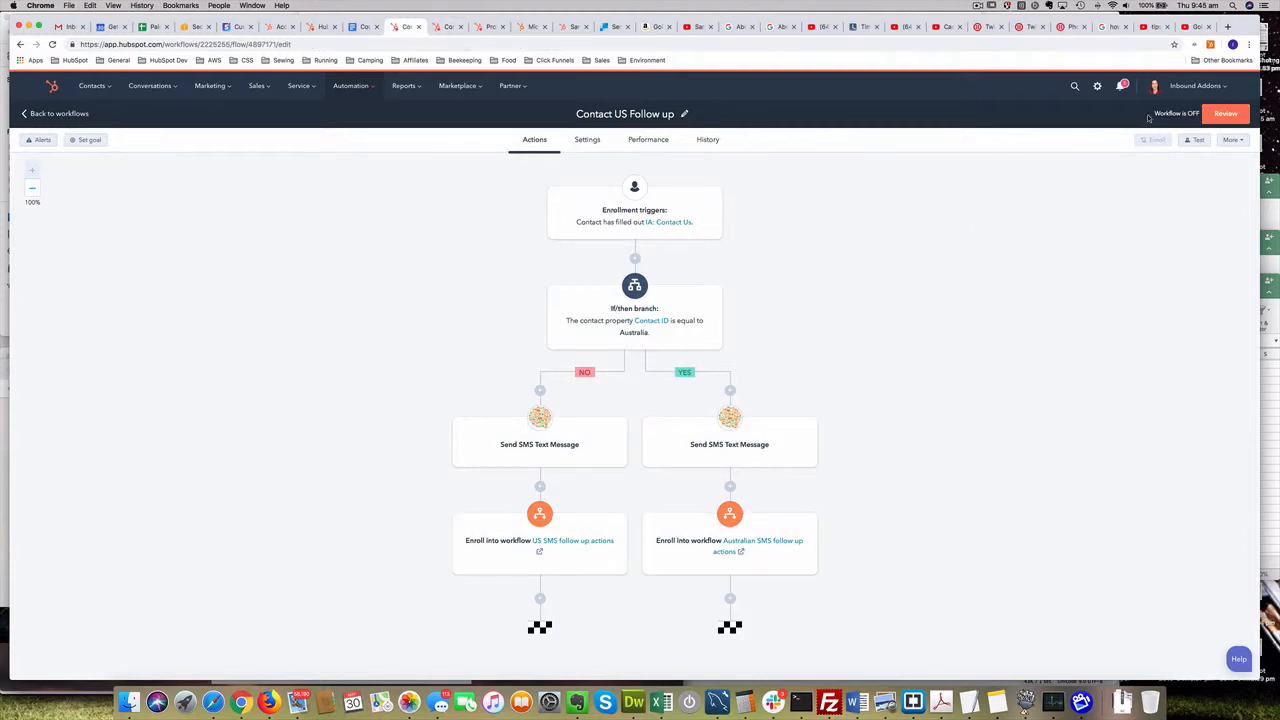
{"action": "left_click", "coordinate": [1224, 115]}
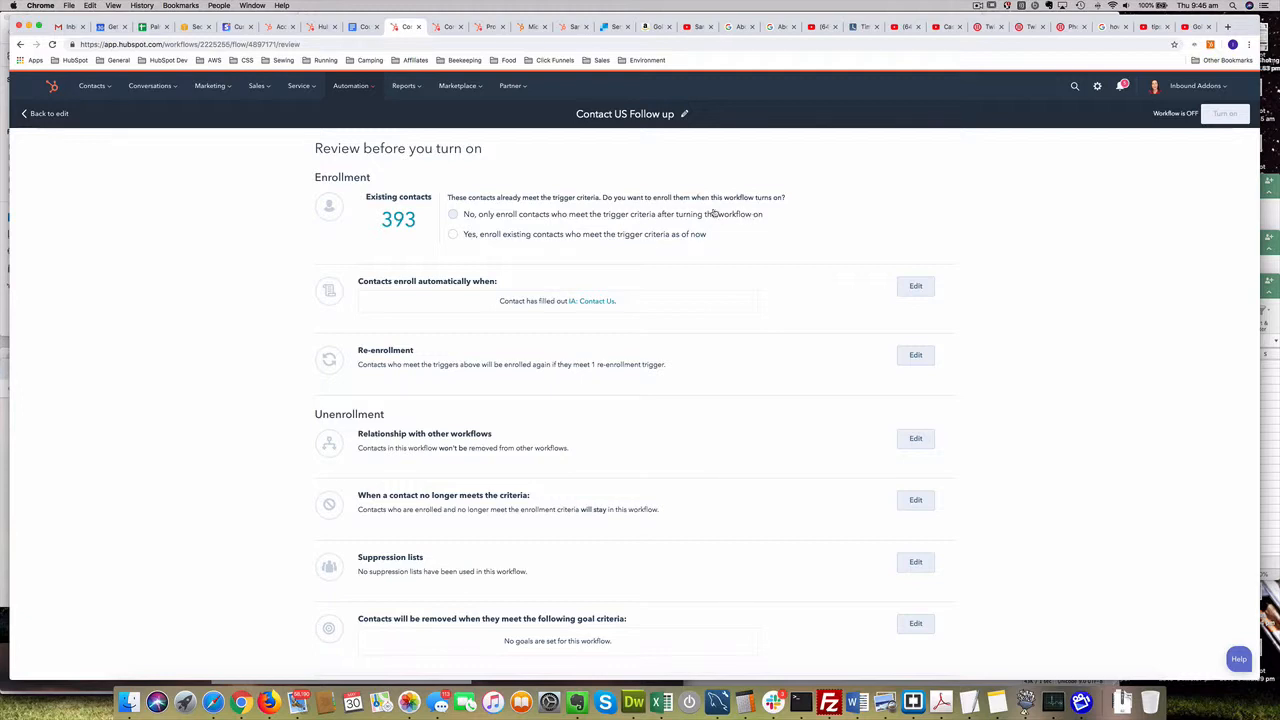
{"action": "left_click", "coordinate": [454, 215]}
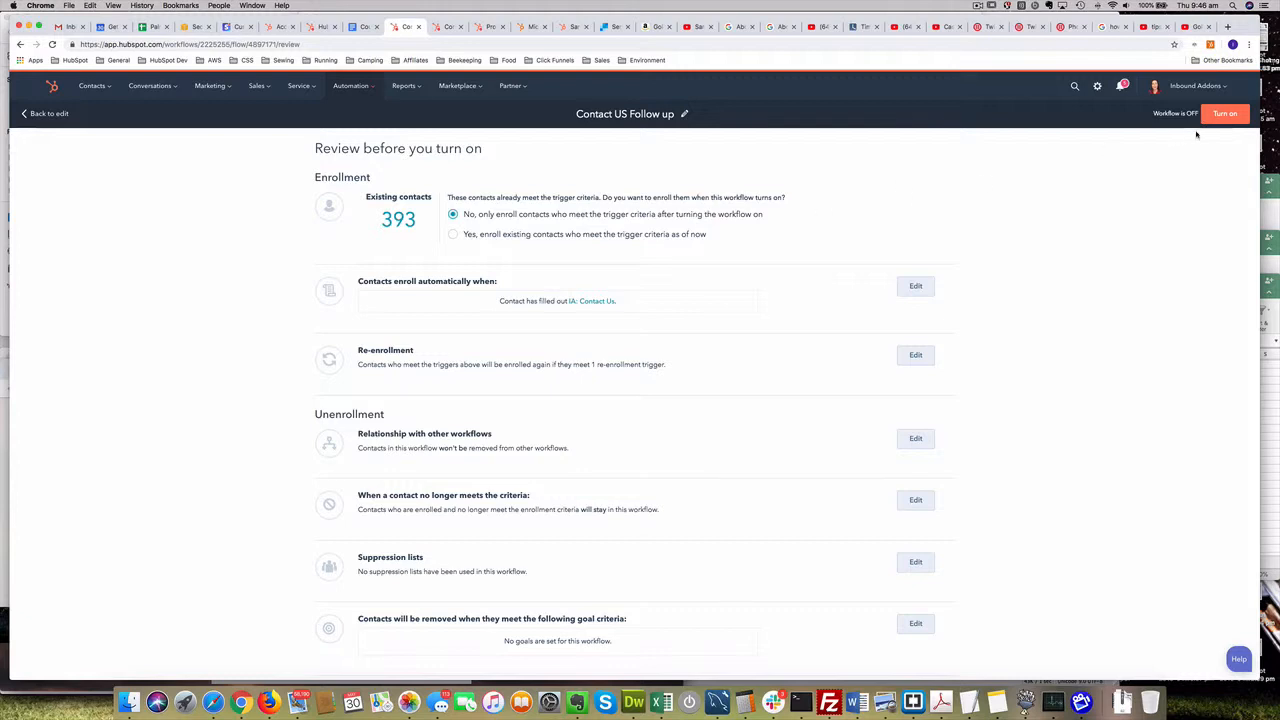
{"action": "left_click", "coordinate": [1224, 113]}
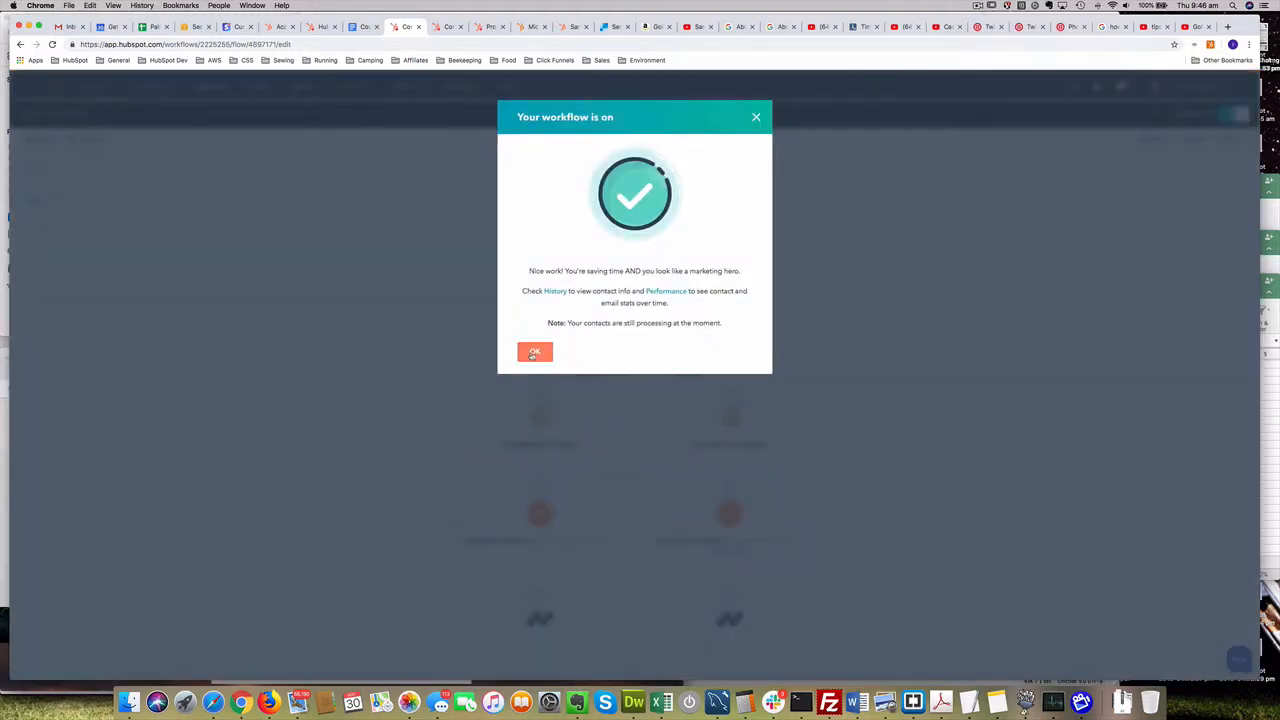
{"action": "left_click", "coordinate": [534, 353]}
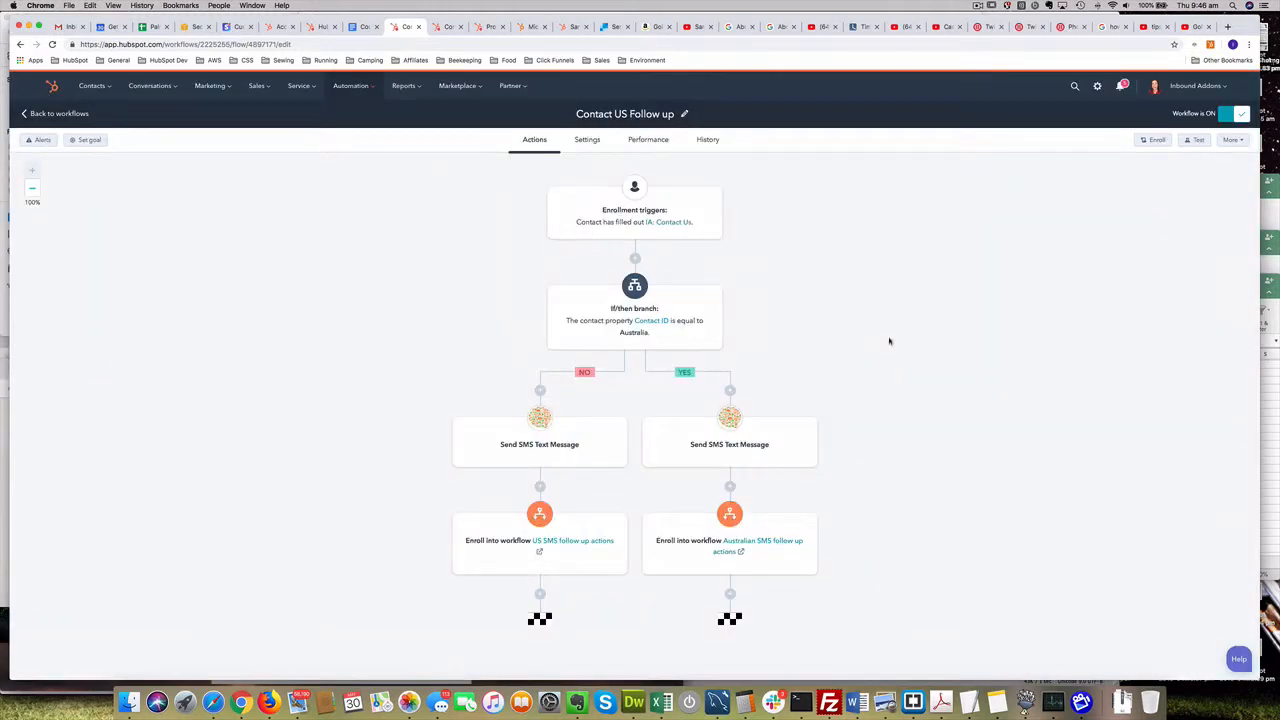